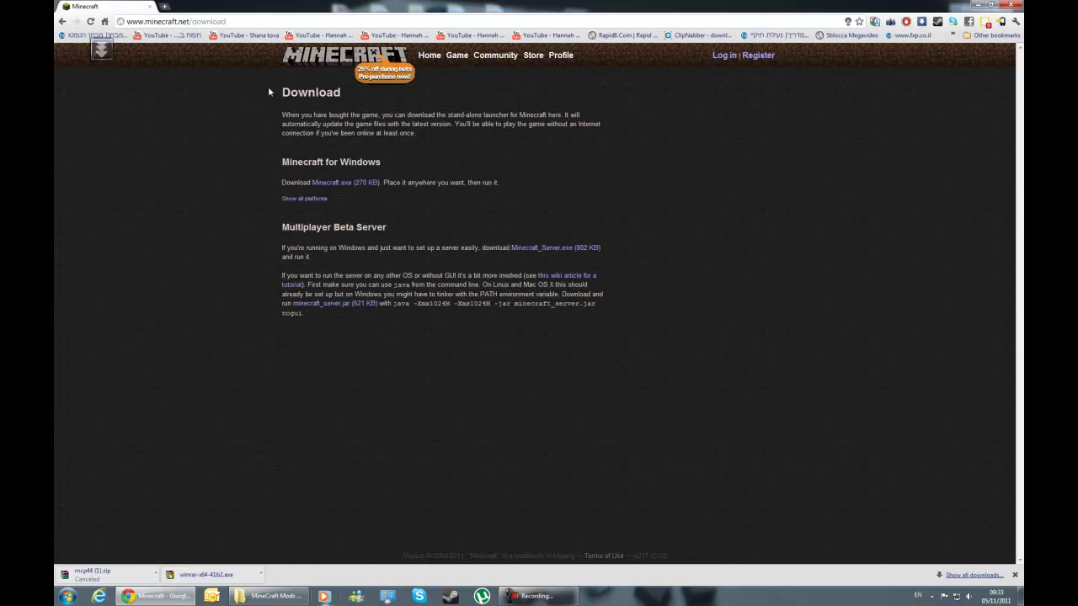
Examine the Minecraft download page, comparing the Minecraft_Server.exe and minecraft_server.jar links in the multiplayer server section.
{"action": "left_click_drag", "start_coordinate": [269, 93], "coordinate": [806, 320]}
{"action": "left_click", "coordinate": [711, 343]}
{"action": "left_click_drag", "start_coordinate": [272, 93], "coordinate": [680, 290]}
{"action": "left_click", "coordinate": [465, 358]}
{"action": "left_click_drag", "start_coordinate": [362, 370], "coordinate": [333, 320]}
{"action": "left_click_drag", "start_coordinate": [573, 255], "coordinate": [577, 261]}
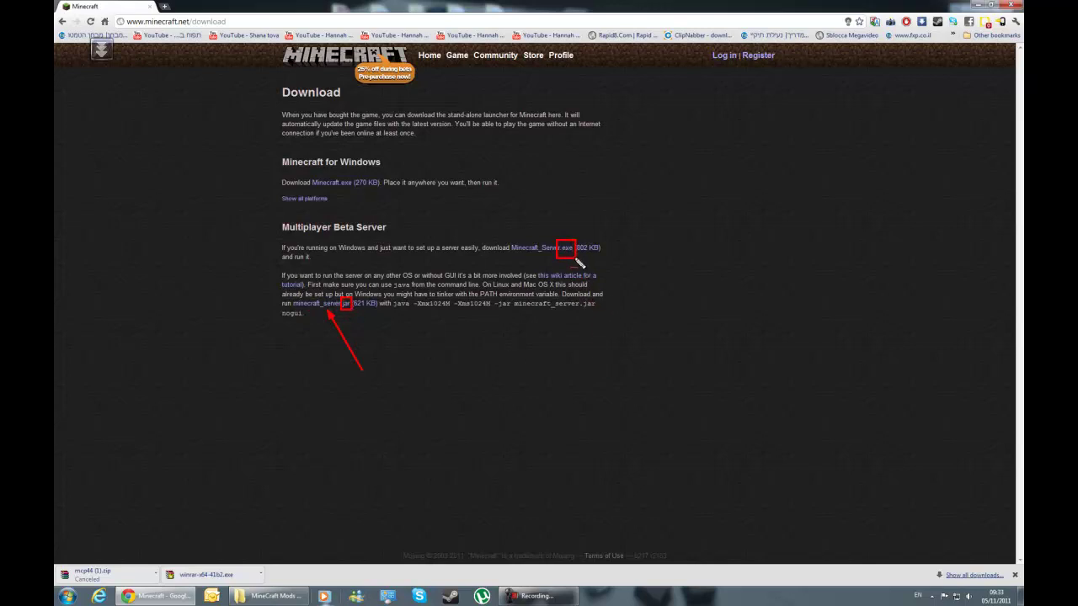
{"action": "mouse_move", "coordinate": [262, 298]}
{"action": "left_mouse_down"}
{"action": "mouse_move", "coordinate": [323, 319]}
{"action": "mouse_move", "coordinate": [393, 320]}
{"action": "left_mouse_up"}
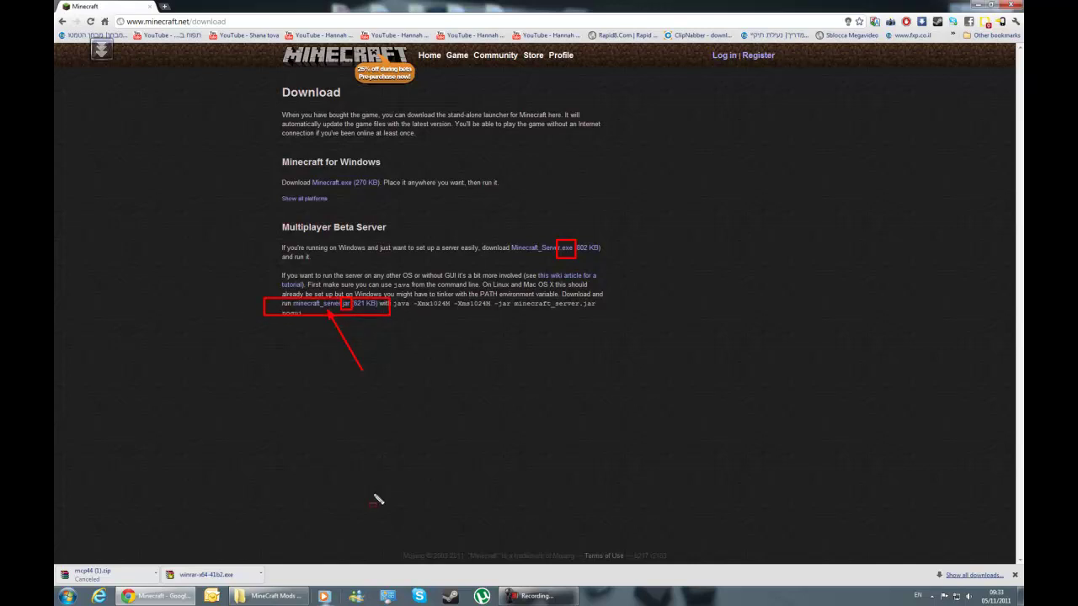
{"action": "key", "text": "Escape"}
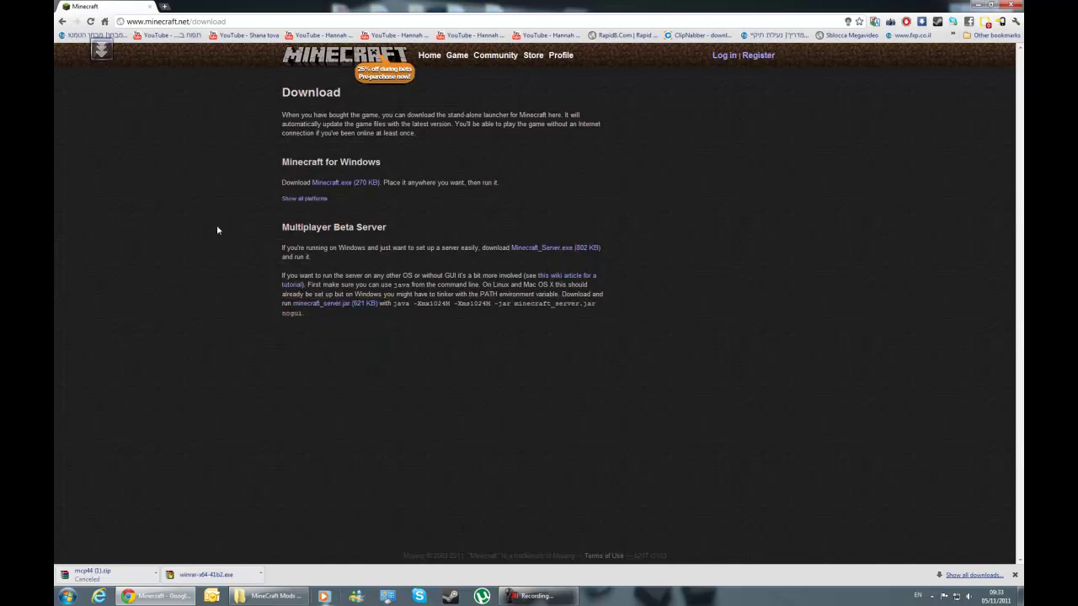
Close the Minecraft download page and rename the MCP folder in MineCraft Mods Development to MyMod.
{"action": "left_click", "coordinate": [151, 7]}
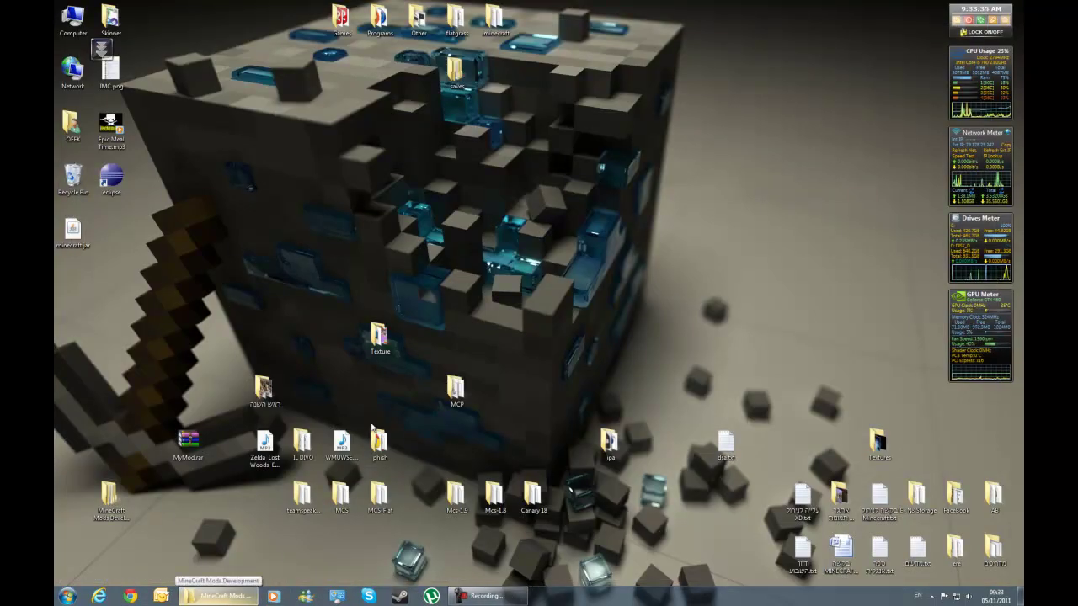
{"action": "left_click", "coordinate": [238, 597]}
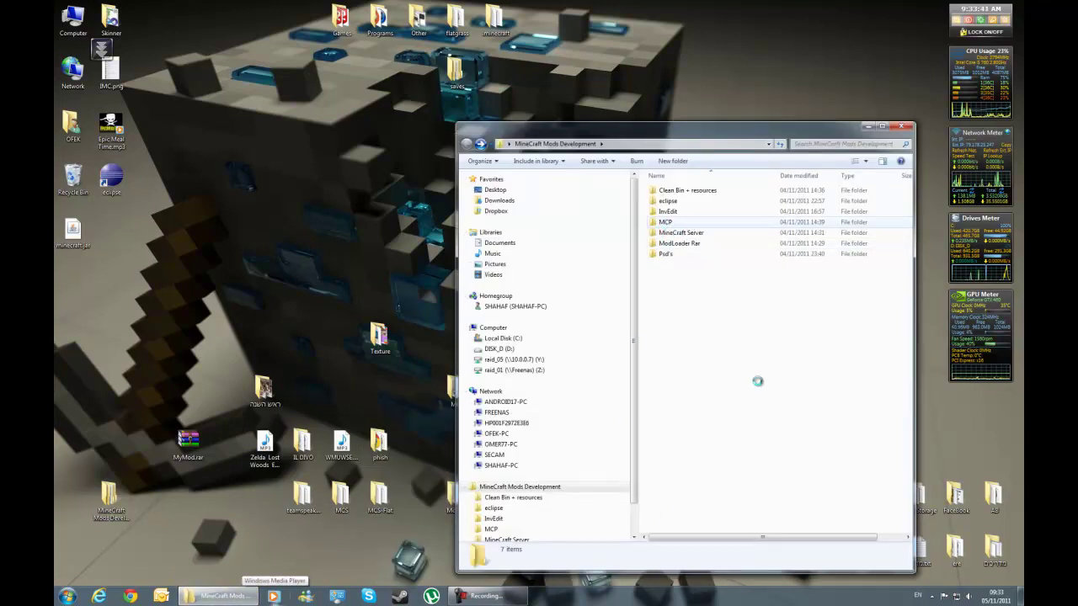
{"action": "right_click", "coordinate": [768, 224]}
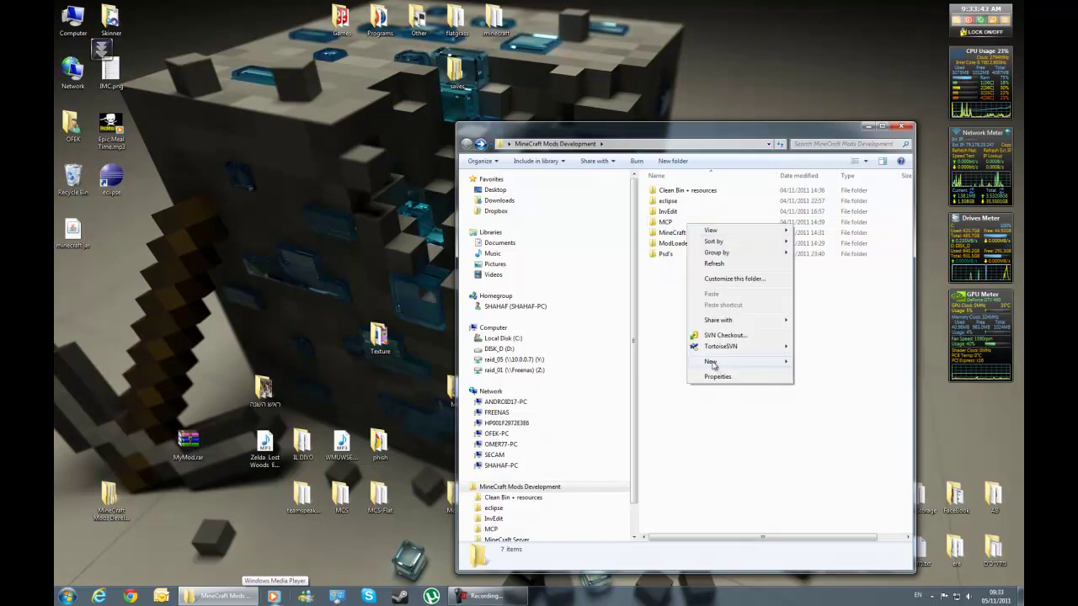
{"action": "right_click", "coordinate": [658, 223]}
{"action": "left_click", "coordinate": [717, 447]}
{"action": "type", "text": "MyMod"}
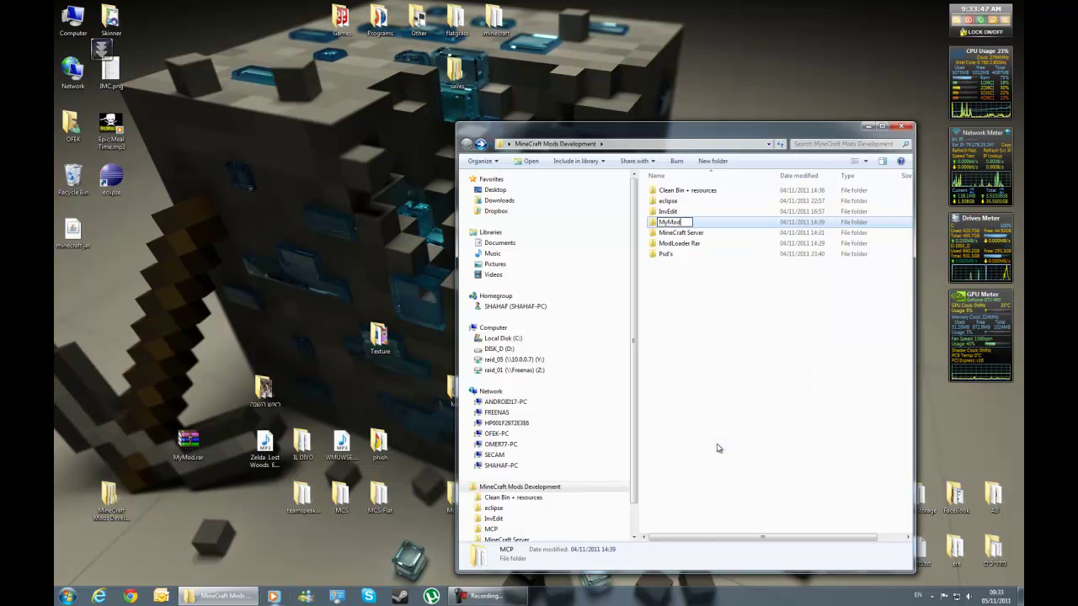
{"action": "key", "text": "Return"}
{"action": "left_click", "coordinate": [775, 392]}
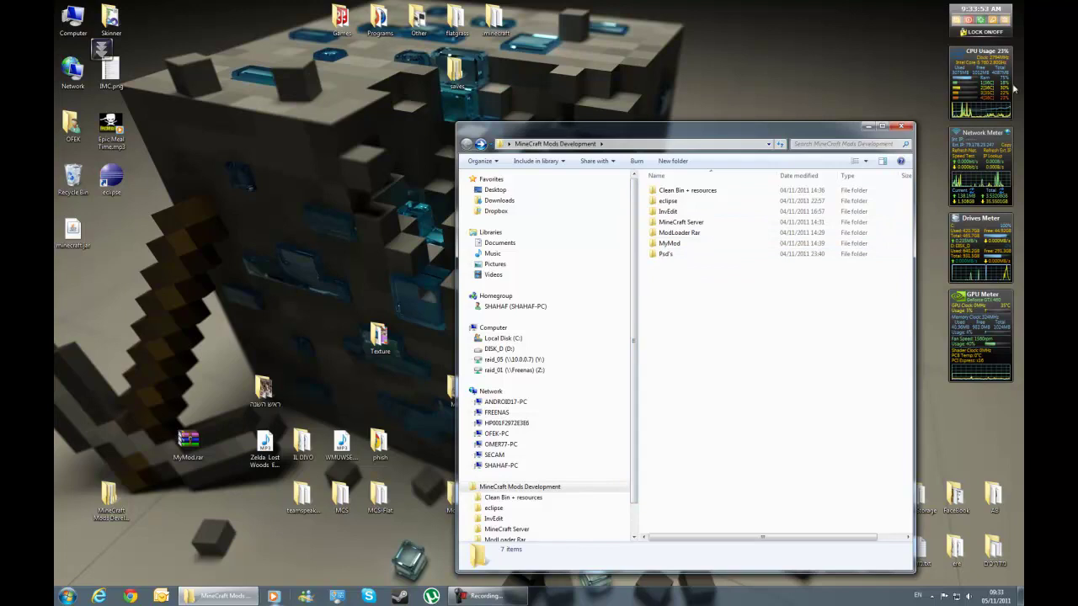
Minimize the MineCraft Mods Development window and switch to Google Chrome in a maximized window.
{"action": "left_click", "coordinate": [879, 125]}
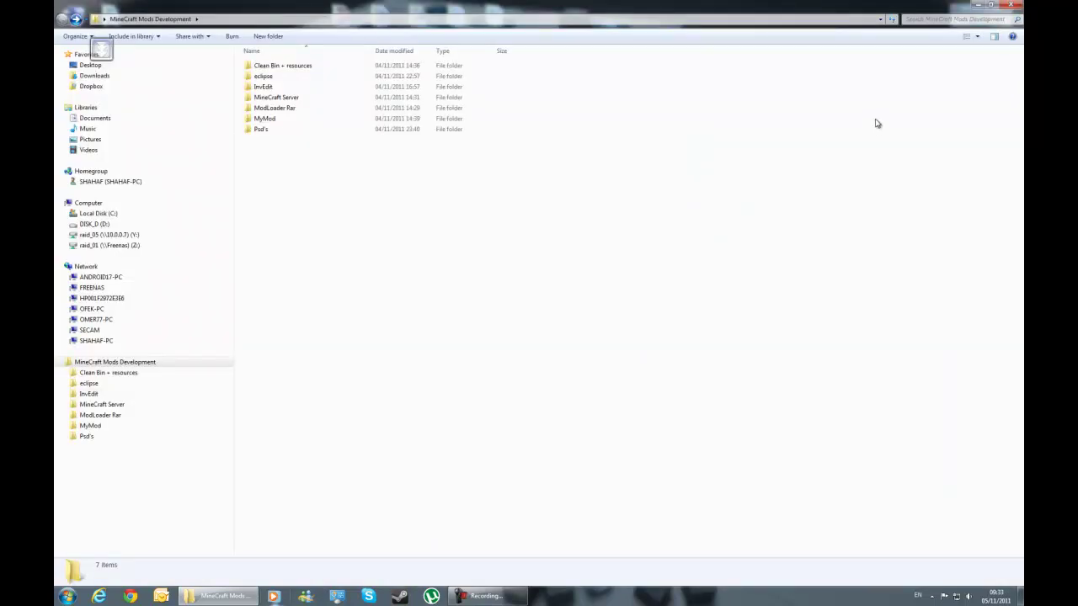
{"action": "left_click", "coordinate": [976, 7]}
{"action": "left_click", "coordinate": [130, 597]}
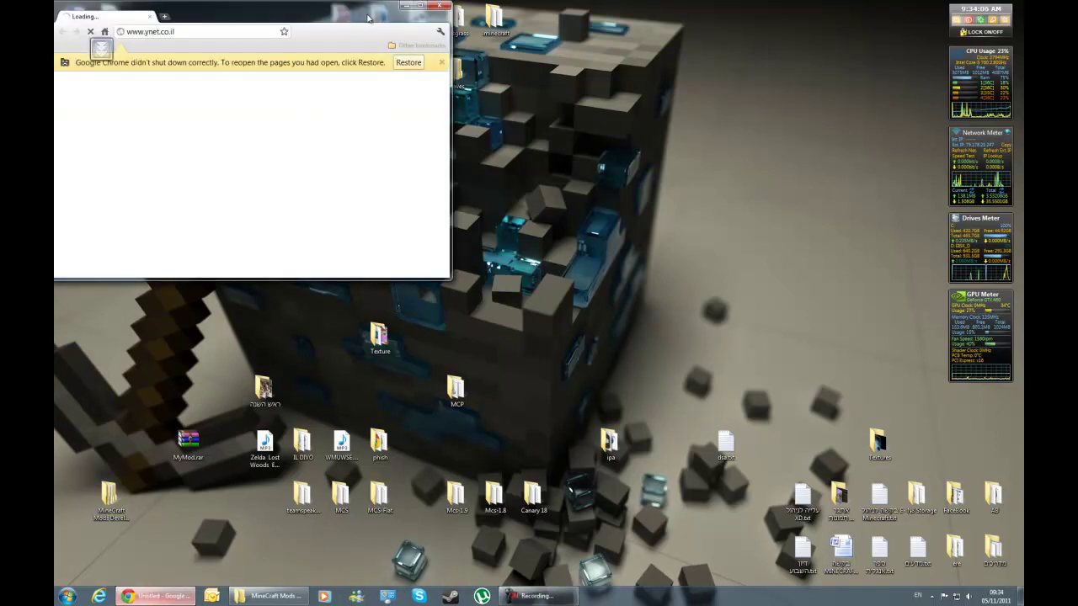
{"action": "left_click_drag", "start_coordinate": [368, 16], "coordinate": [510, 91]}
{"action": "double_click", "coordinate": [511, 91]}
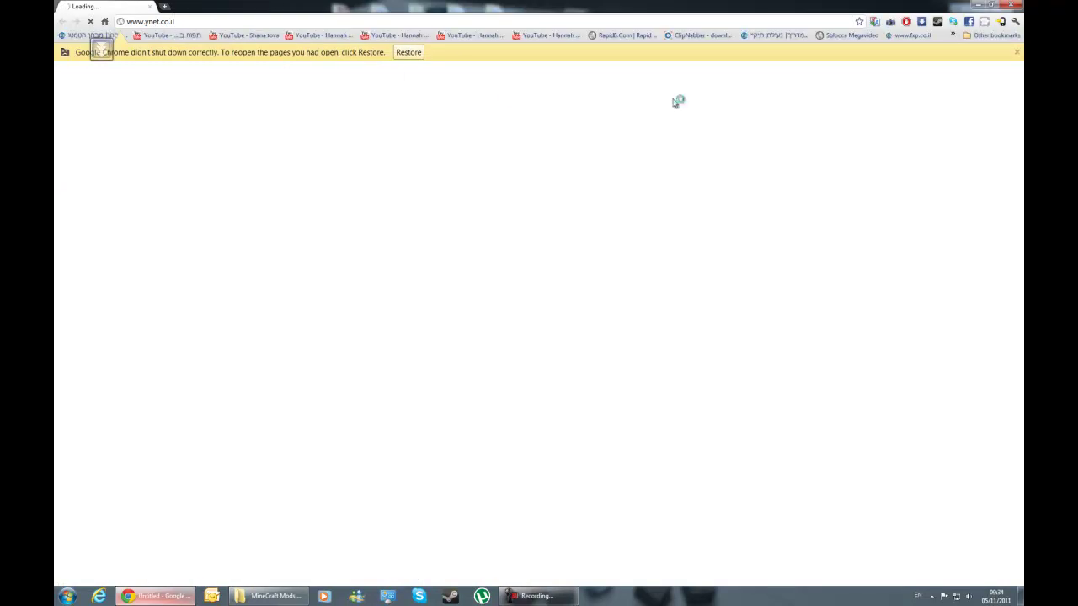
Open the browser's download list and show jdk-7u1-windows-x64.exe in its folder.
{"action": "key", "text": "ctrl+j"}
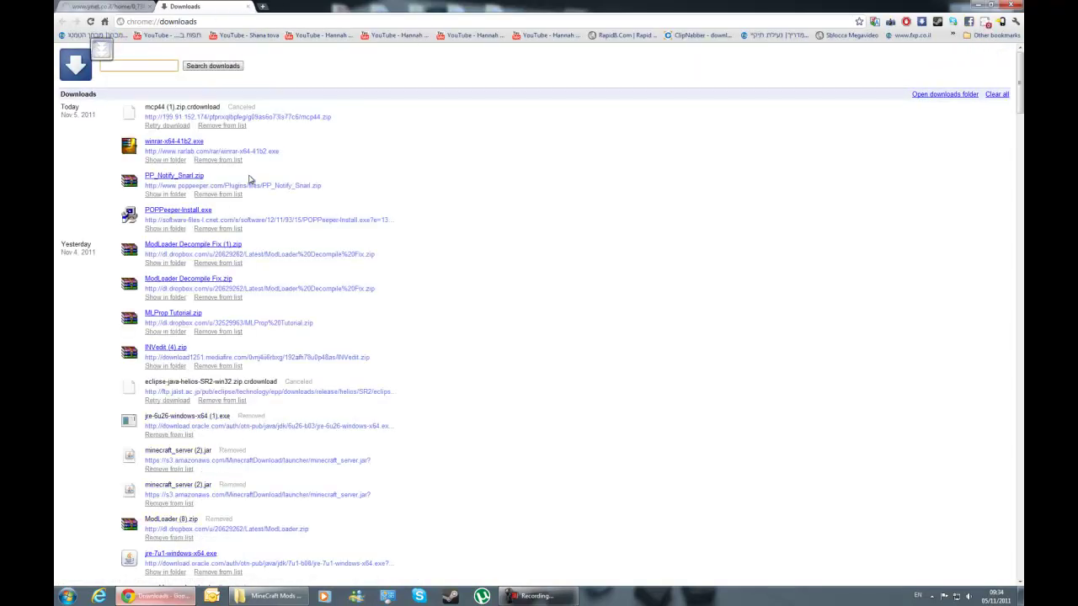
{"action": "scroll", "coordinate": [307, 379], "scroll_direction": "down", "scroll_amount": 3}
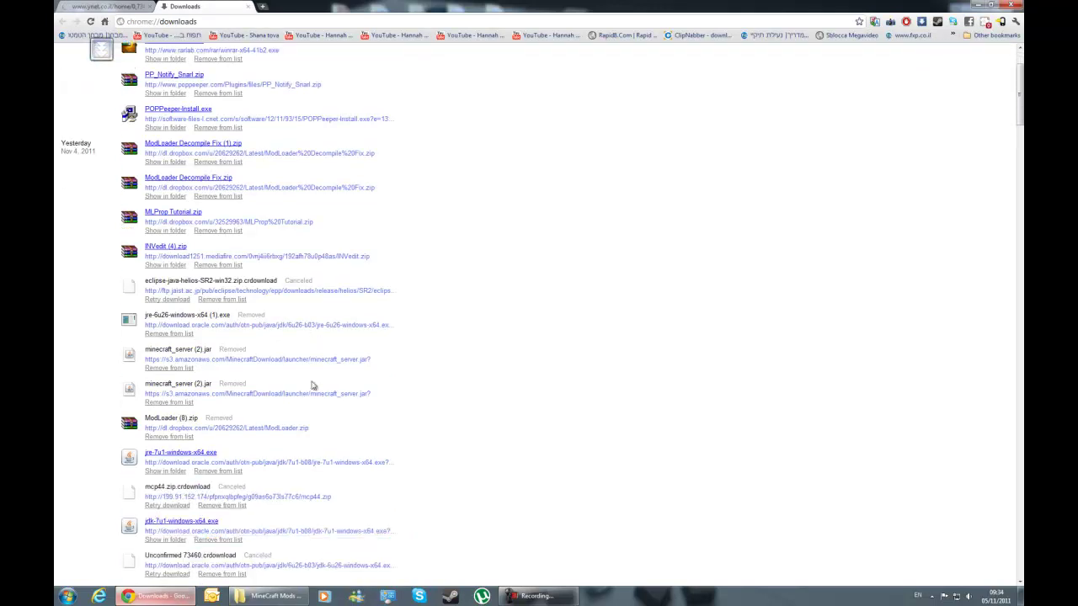
{"action": "scroll", "coordinate": [417, 450], "scroll_direction": "up", "scroll_amount": 1}
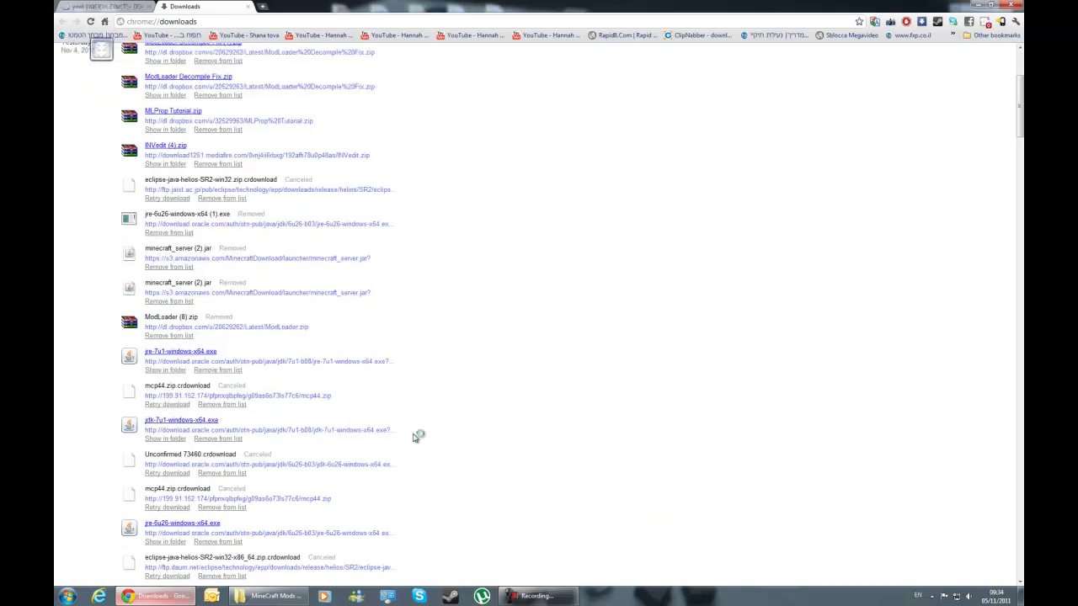
{"action": "scroll", "coordinate": [416, 437], "scroll_direction": "down", "scroll_amount": 3}
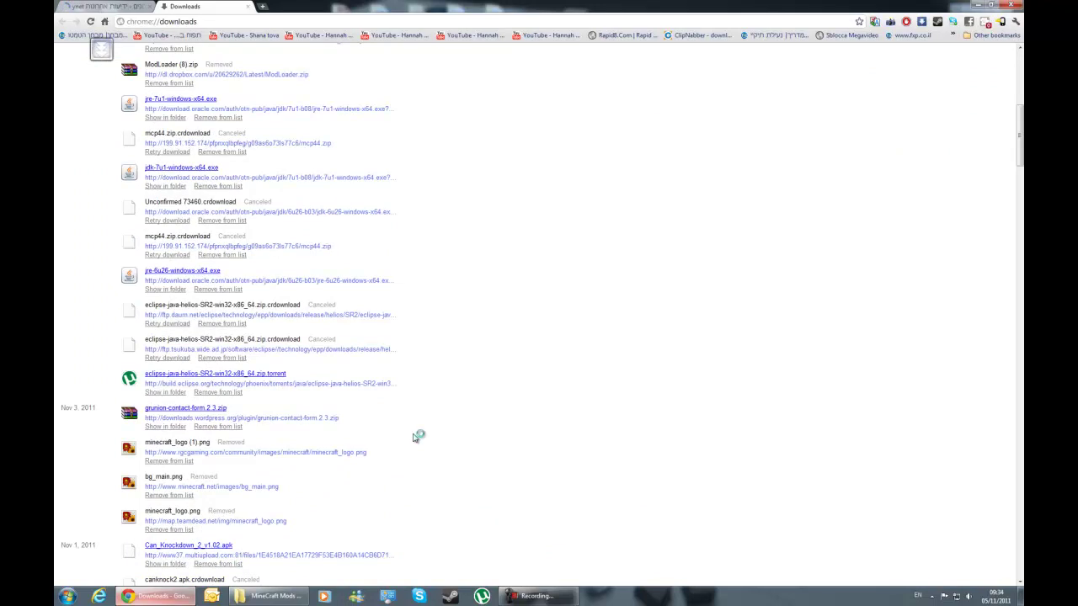
{"action": "scroll", "coordinate": [367, 438], "scroll_direction": "up", "scroll_amount": 3}
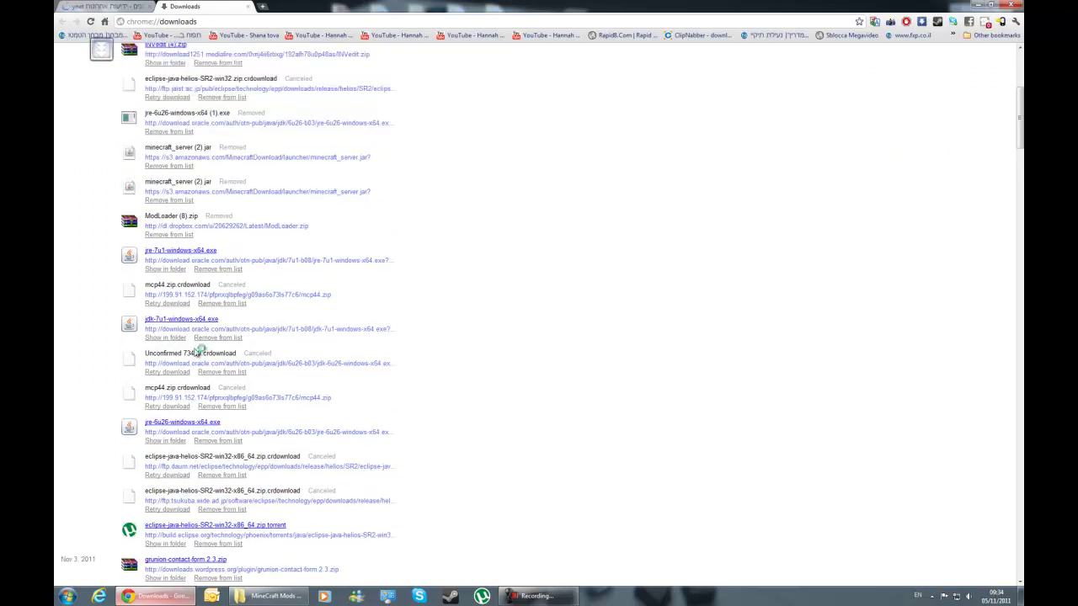
{"action": "left_click", "coordinate": [165, 338]}
Inspect the jdk-7u1-windows-x64.exe installer in the Downloads folder, and close the folder window.
{"action": "scroll", "coordinate": [780, 332], "scroll_direction": "down", "scroll_amount": 3}
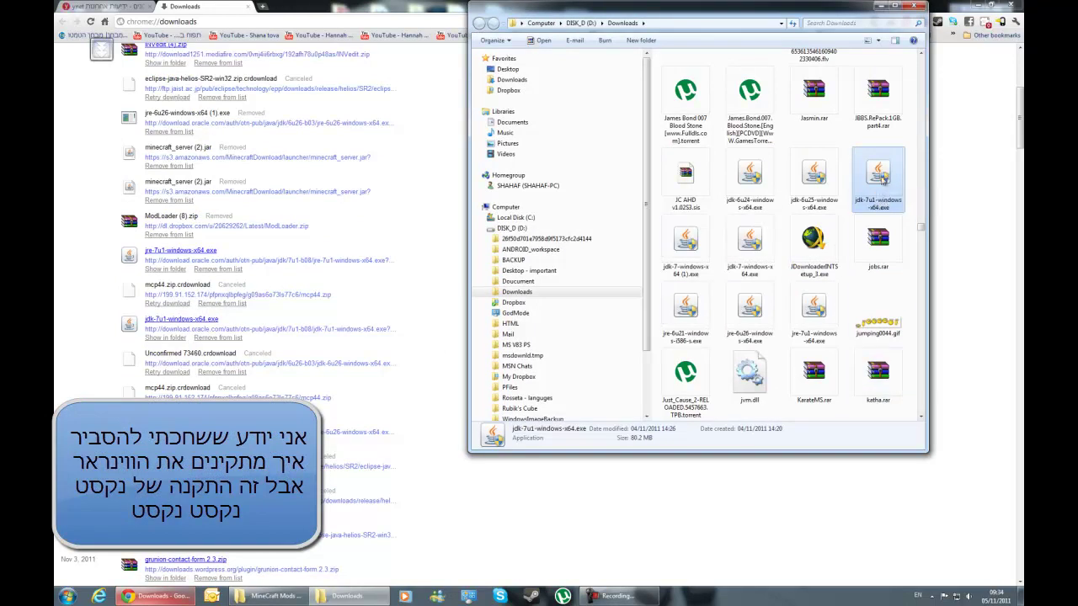
{"action": "right_click", "coordinate": [882, 182]}
{"action": "left_click", "coordinate": [871, 169]}
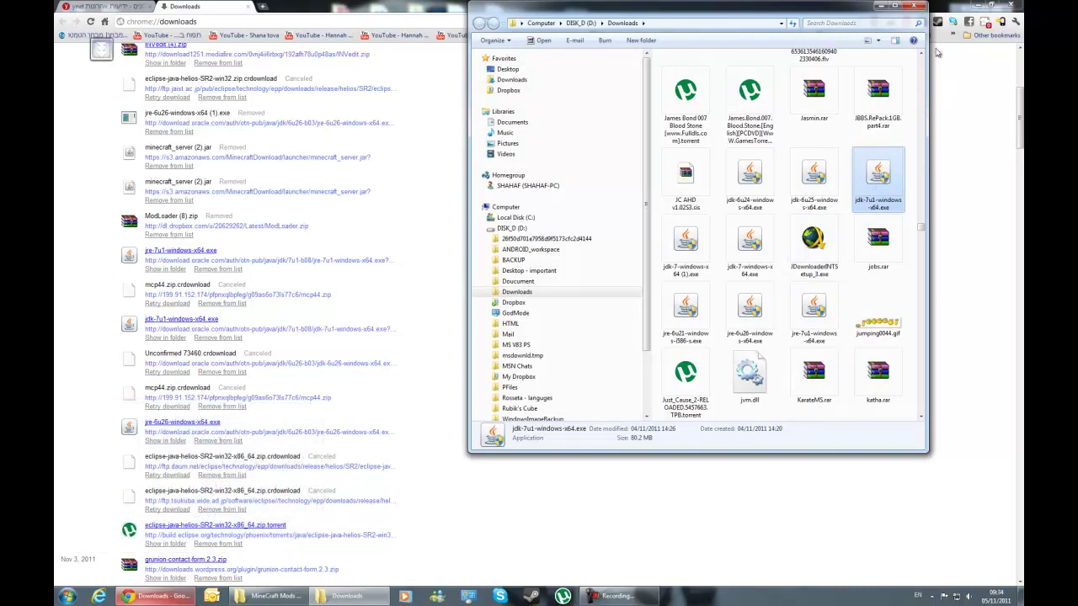
{"action": "left_click", "coordinate": [914, 6]}
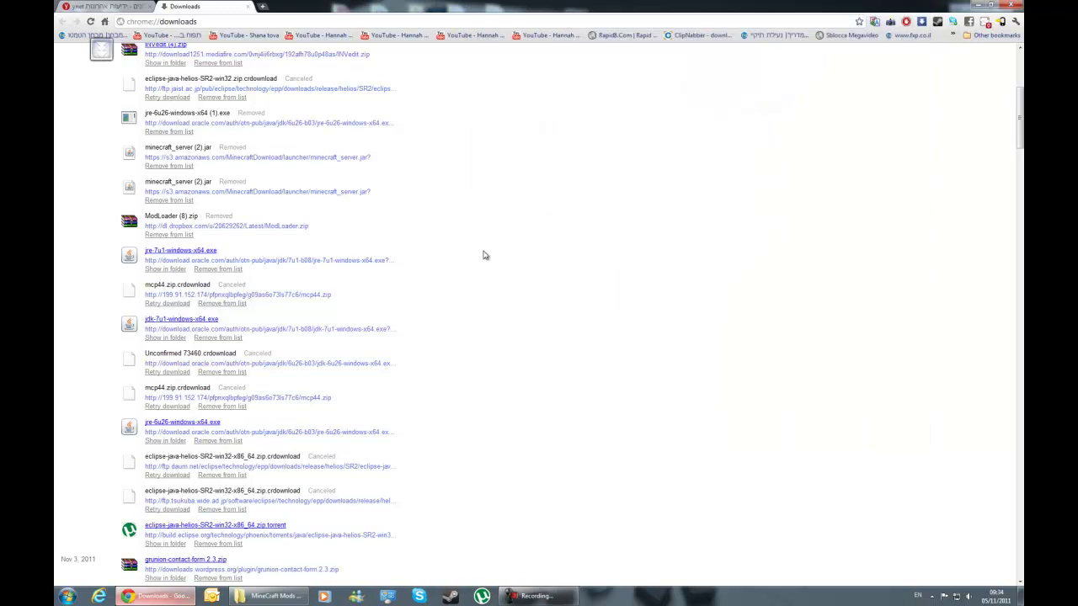
Show jre-7u1-windows-x64.exe in its folder and select it together with jdk-7u1-windows-x64.exe.
{"action": "scroll", "coordinate": [485, 255], "scroll_direction": "up", "scroll_amount": 1}
{"action": "scroll", "coordinate": [484, 255], "scroll_direction": "up", "scroll_amount": 3}
{"action": "scroll", "coordinate": [484, 255], "scroll_direction": "up", "scroll_amount": 1}
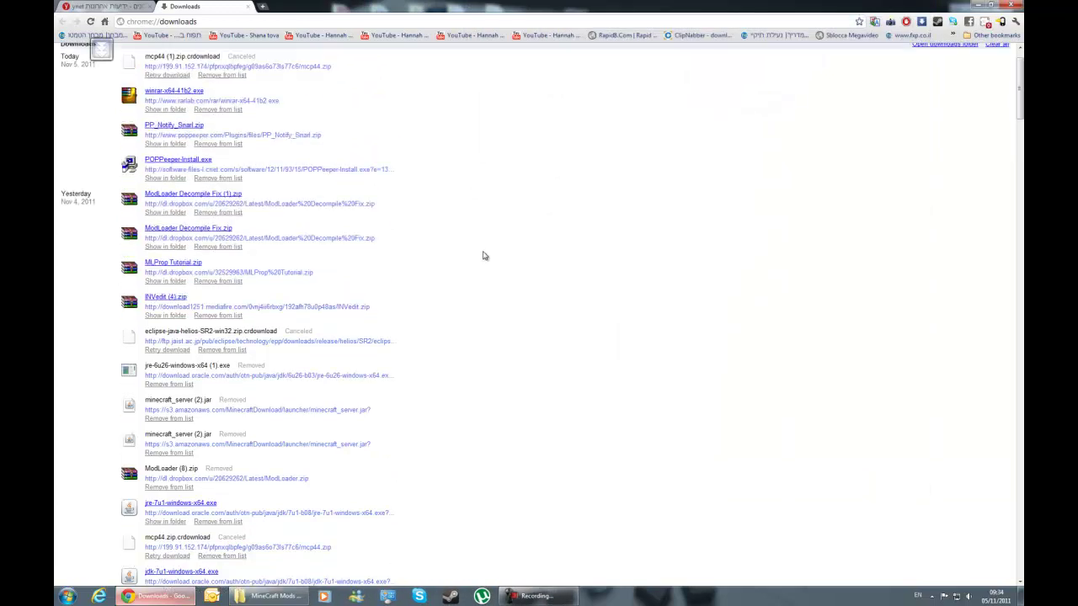
{"action": "scroll", "coordinate": [484, 255], "scroll_direction": "down", "scroll_amount": 7}
{"action": "scroll", "coordinate": [485, 255], "scroll_direction": "down", "scroll_amount": 2}
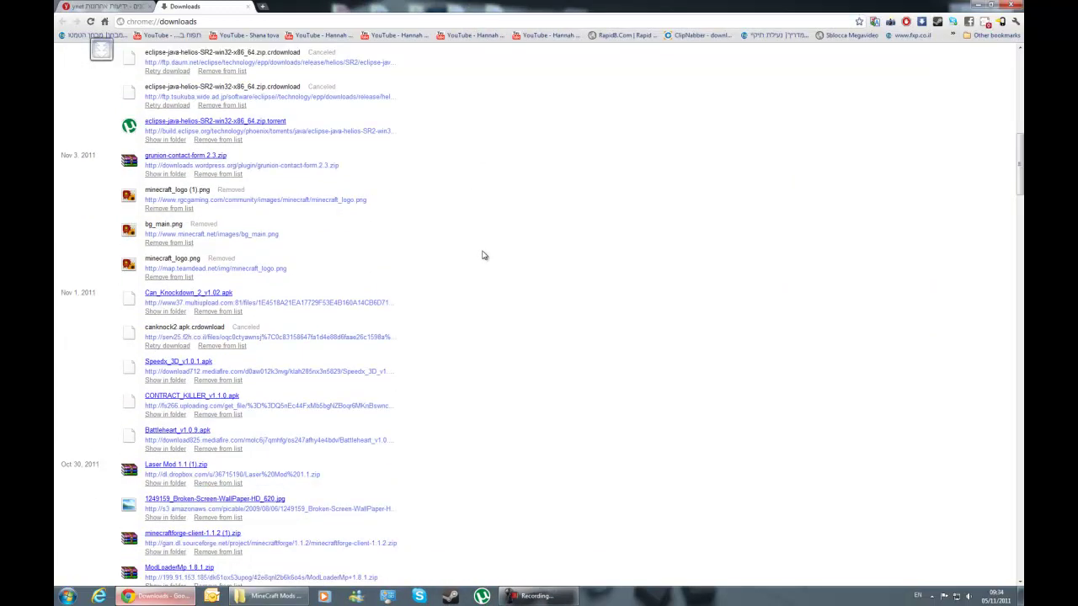
{"action": "scroll", "coordinate": [484, 255], "scroll_direction": "up", "scroll_amount": 6}
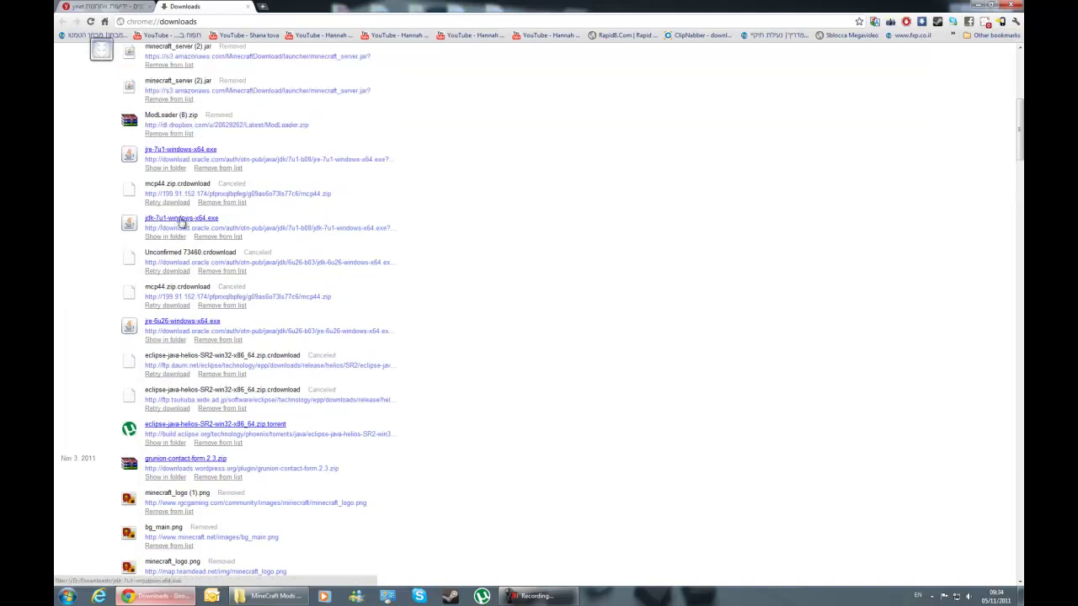
{"action": "scroll", "coordinate": [253, 236], "scroll_direction": "up", "scroll_amount": 2}
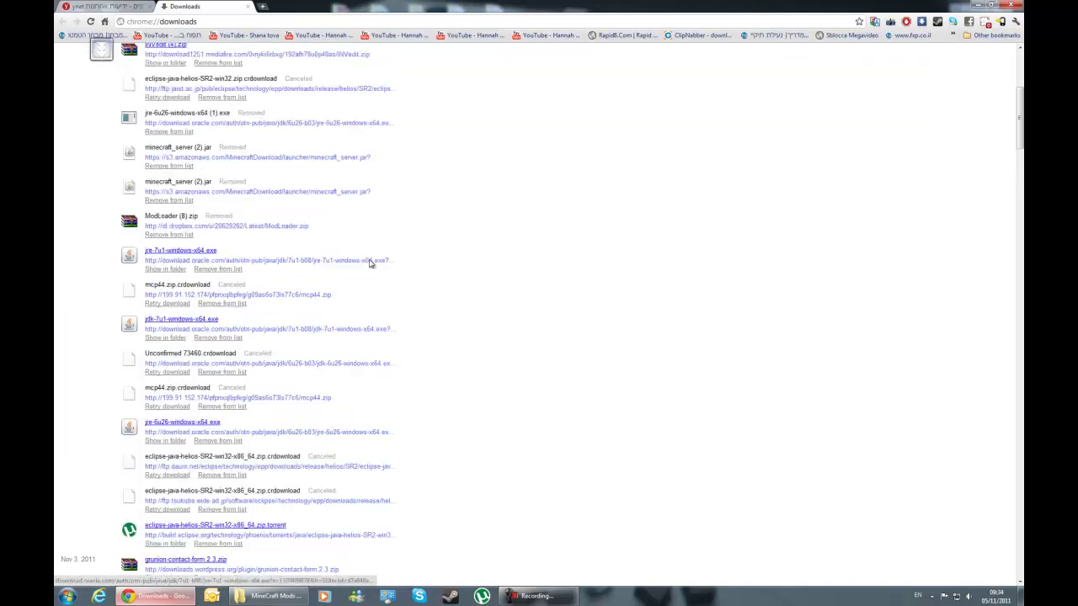
{"action": "left_click", "coordinate": [166, 270]}
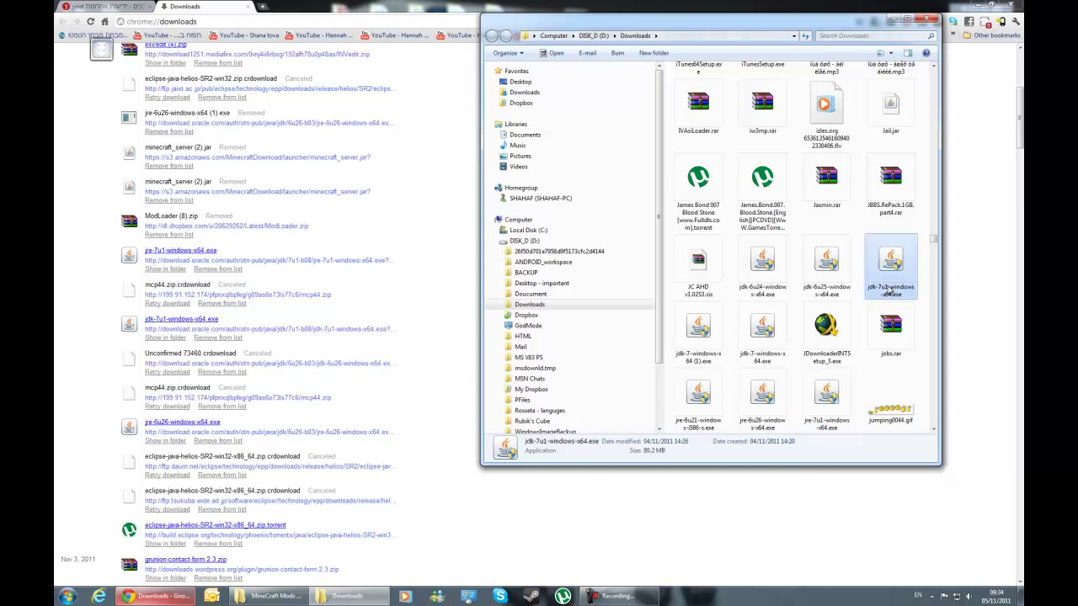
{"action": "left_click", "coordinate": [891, 268], "text": "ctrl"}
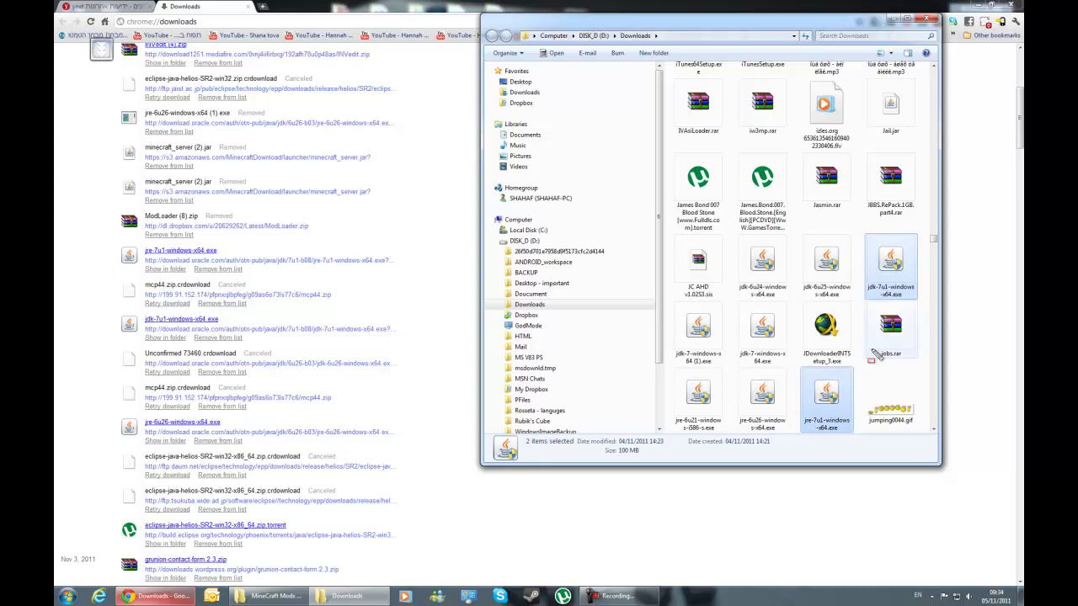
{"action": "left_click_drag", "start_coordinate": [864, 235], "coordinate": [926, 299]}
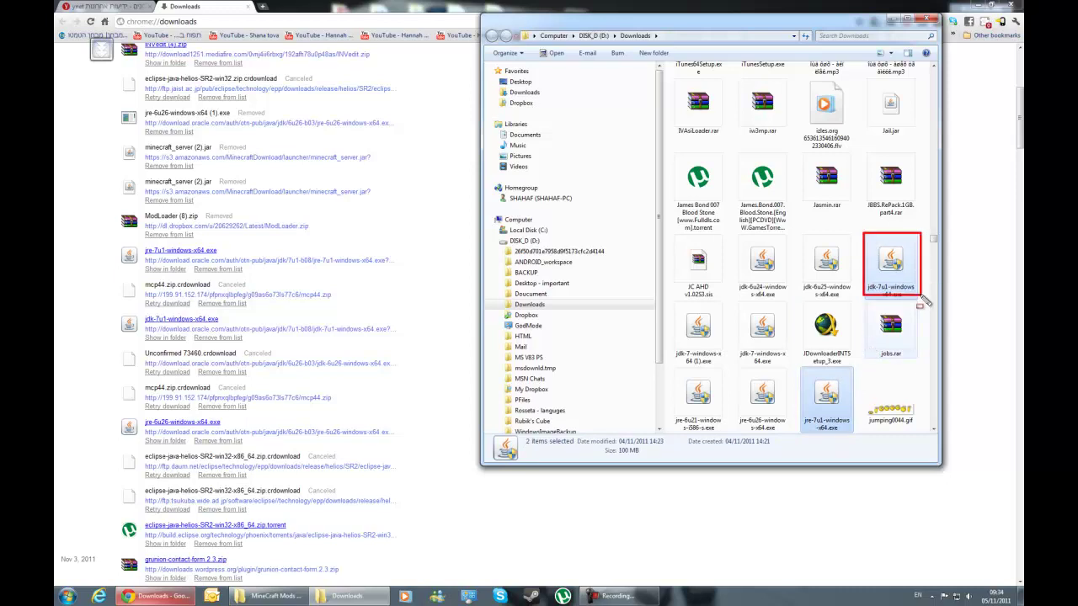
{"action": "left_click_drag", "start_coordinate": [856, 371], "coordinate": [801, 431]}
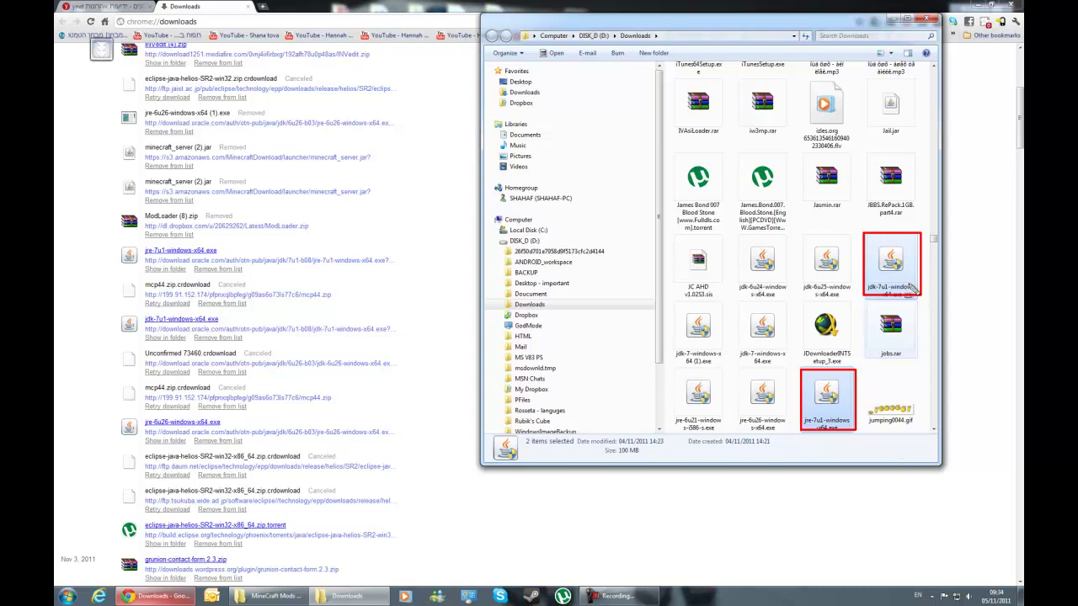
{"action": "key", "text": "Escape"}
{"action": "left_click", "coordinate": [613, 597]}
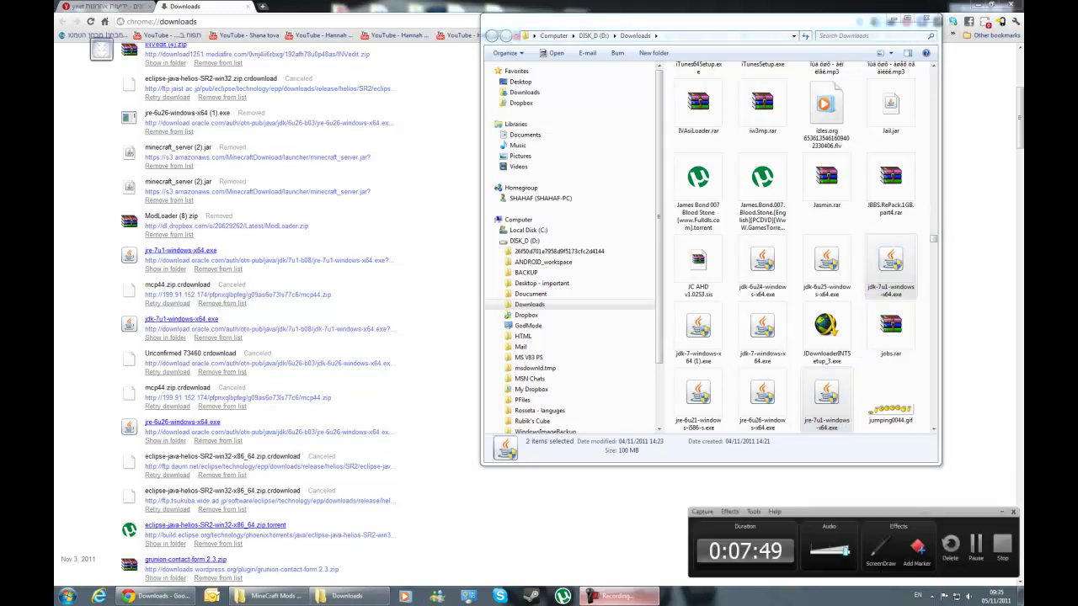
{"action": "left_click", "coordinate": [612, 598]}
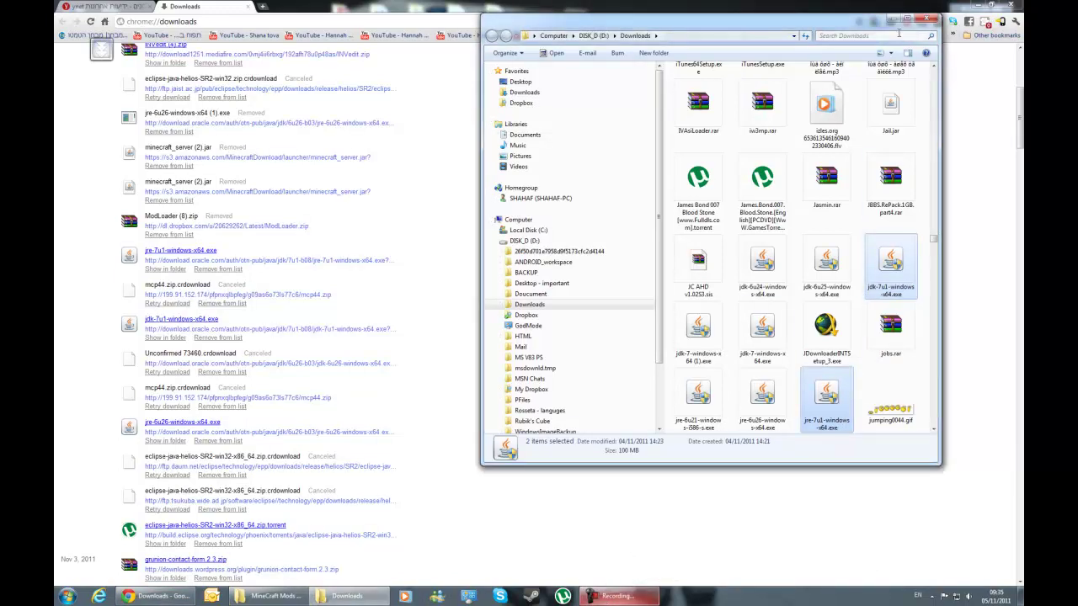
Minimize the Downloads folder window, look through the browser's download list, and close the list.
{"action": "scroll", "coordinate": [889, 22], "scroll_direction": "up", "scroll_amount": 10}
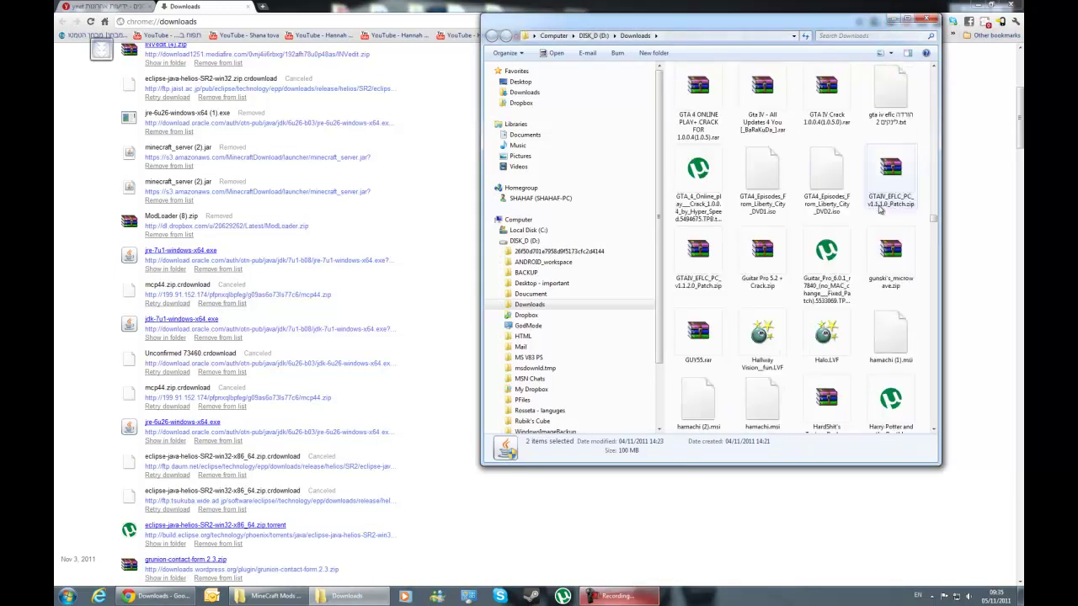
{"action": "left_click", "coordinate": [892, 18]}
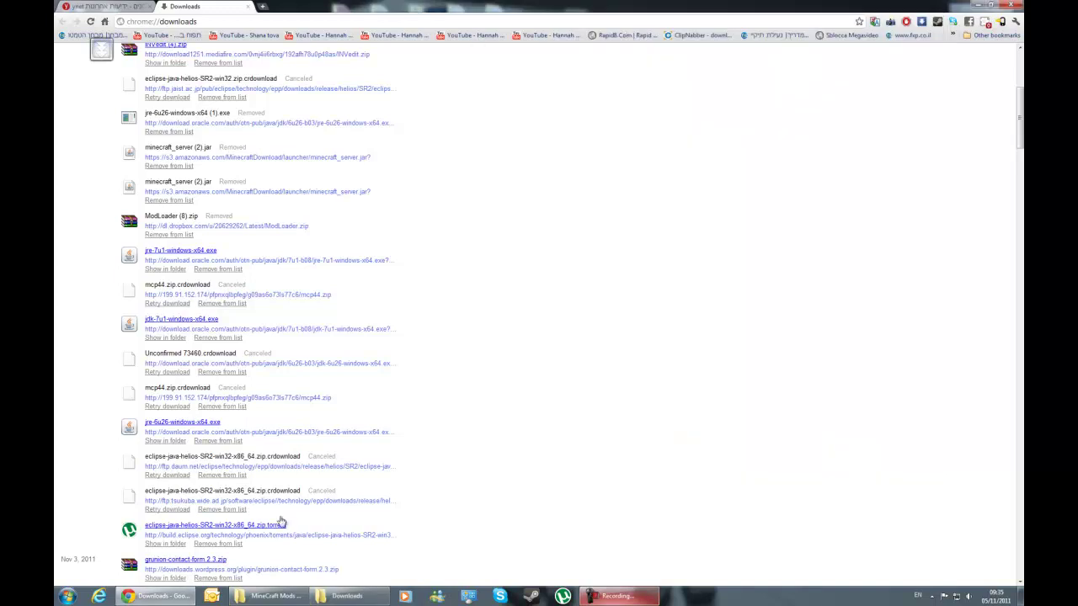
{"action": "scroll", "coordinate": [495, 265], "scroll_direction": "up", "scroll_amount": 5}
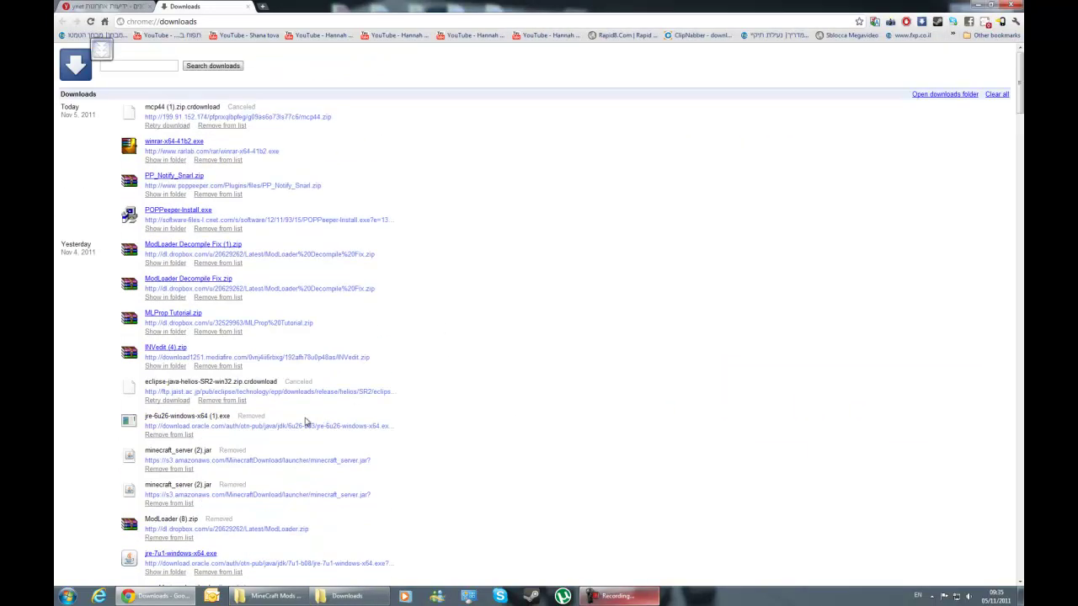
{"action": "scroll", "coordinate": [306, 423], "scroll_direction": "down", "scroll_amount": 4}
{"action": "scroll", "coordinate": [271, 425], "scroll_direction": "down", "scroll_amount": 6}
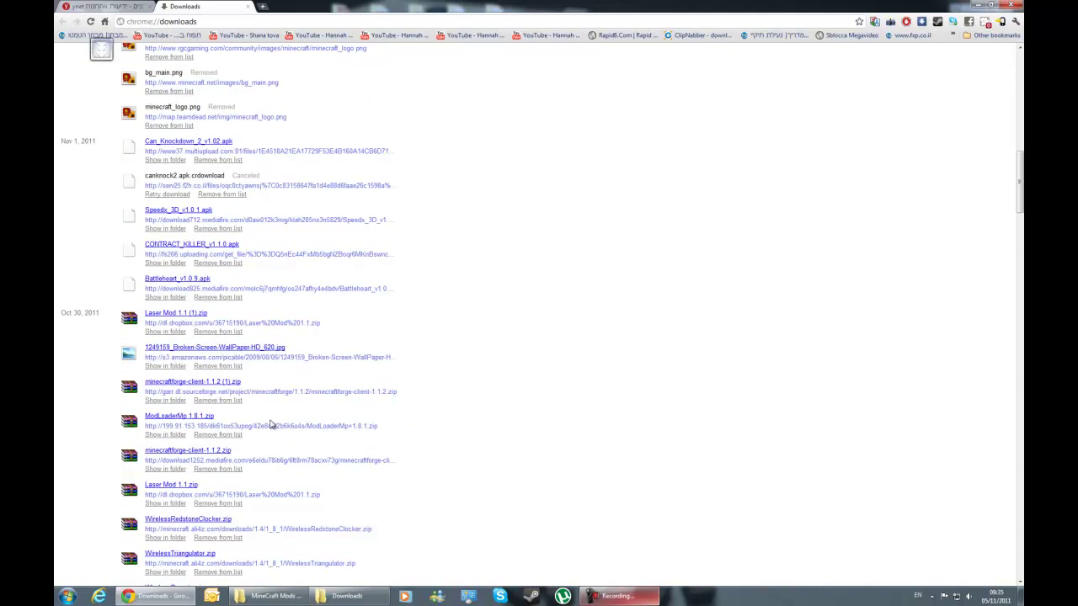
{"action": "scroll", "coordinate": [263, 418], "scroll_direction": "up", "scroll_amount": 10}
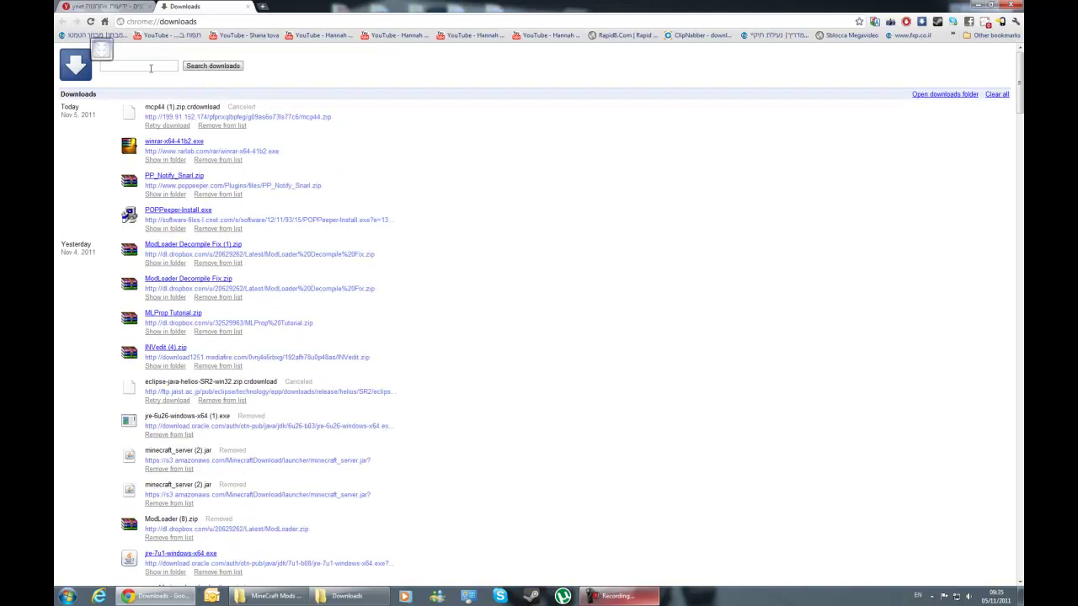
{"action": "key", "text": "ctrl+w"}
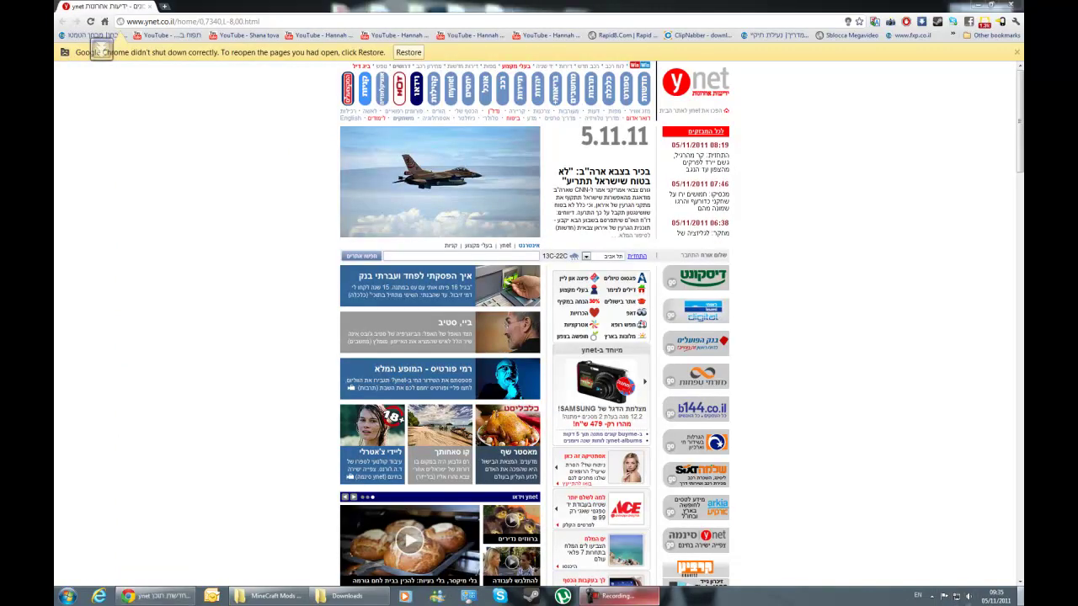
Open the user profile's Downloads folder and open the archive eclipse-java-helios-SR2-win32-x86_64.zip from it.
{"action": "key", "text": "super+d"}
{"action": "left_click", "coordinate": [346, 595]}
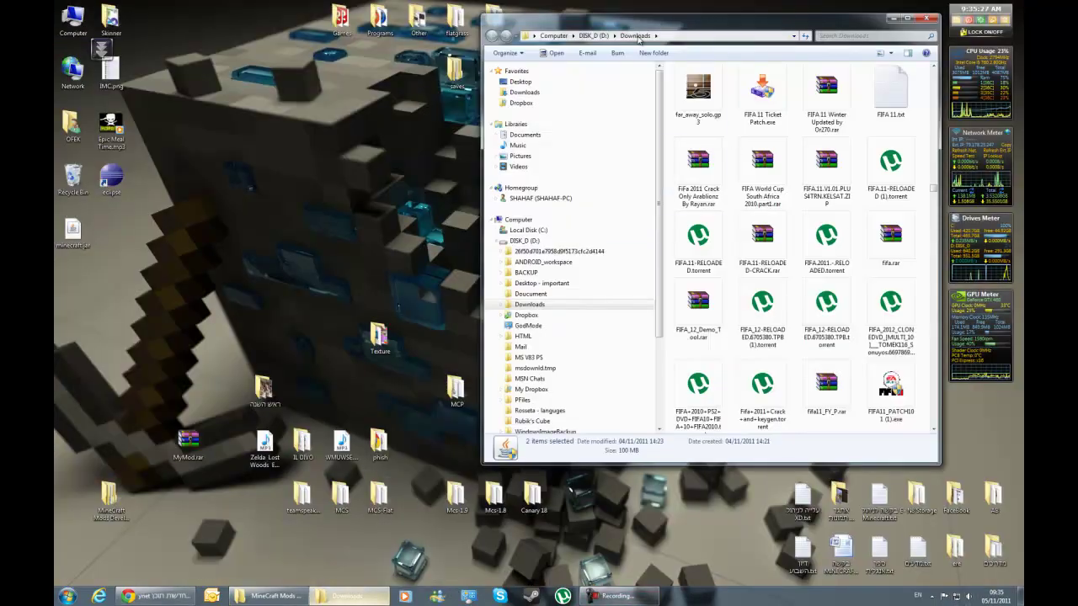
{"action": "left_click", "coordinate": [527, 92]}
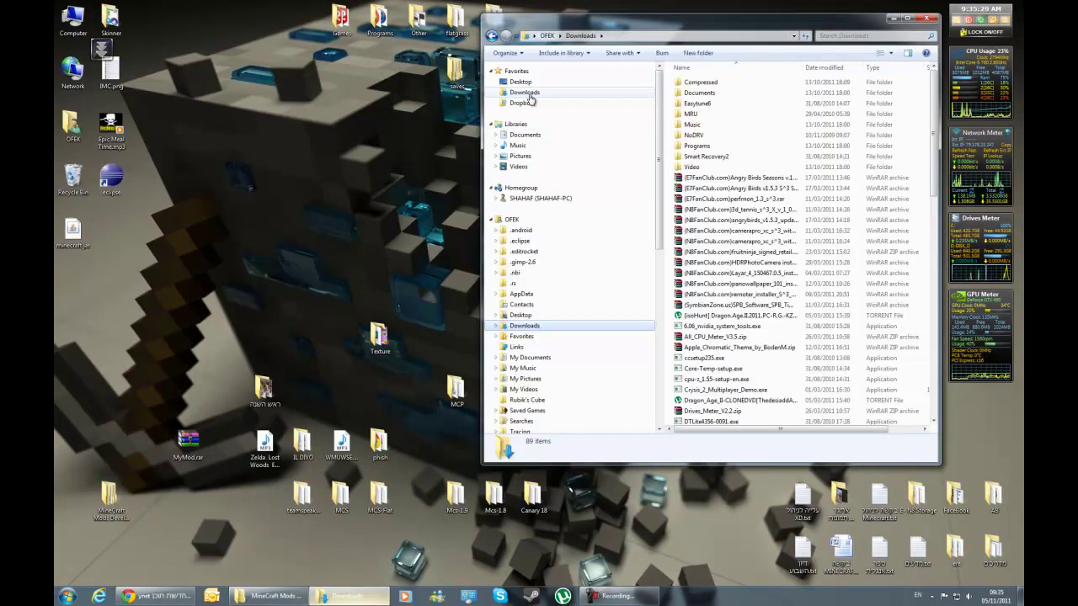
{"action": "left_click", "coordinate": [775, 288]}
{"action": "key", "text": "e"}
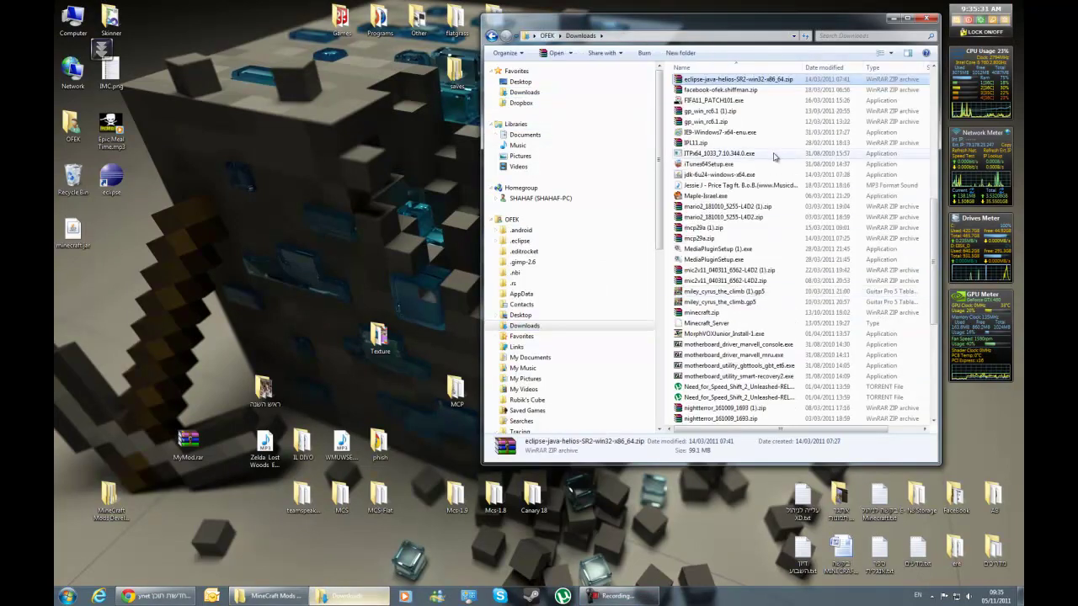
{"action": "double_click", "coordinate": [730, 80]}
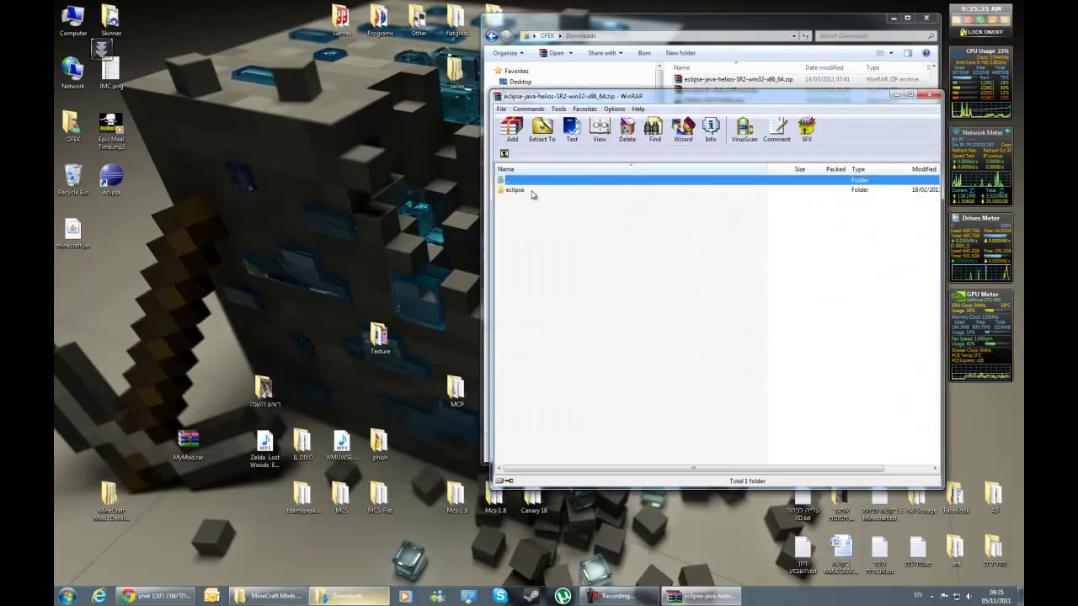
Open the eclipse folder inside the archive and inspect the files and folders it contains.
{"action": "double_click", "coordinate": [518, 192]}
{"action": "left_click_drag", "start_coordinate": [579, 370], "coordinate": [494, 380]}
{"action": "left_click", "coordinate": [547, 389]}
{"action": "left_click_drag", "start_coordinate": [586, 370], "coordinate": [513, 188]}
{"action": "left_click", "coordinate": [570, 371]}
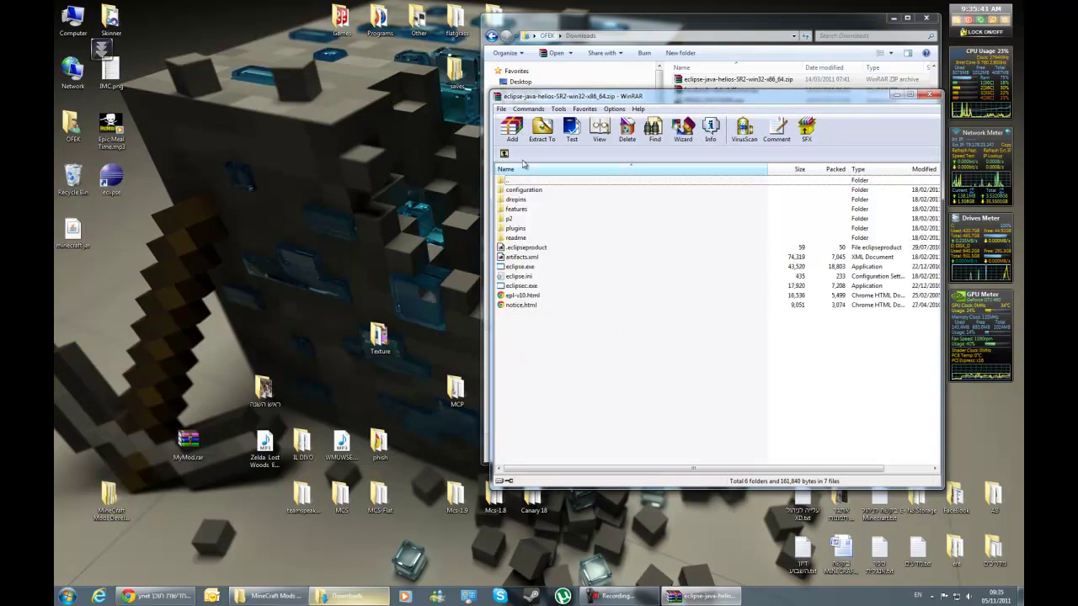
Place the MineCraft Mods Development folder window beside the archive and select the archive's top-level eclipse folder.
{"action": "double_click", "coordinate": [109, 497]}
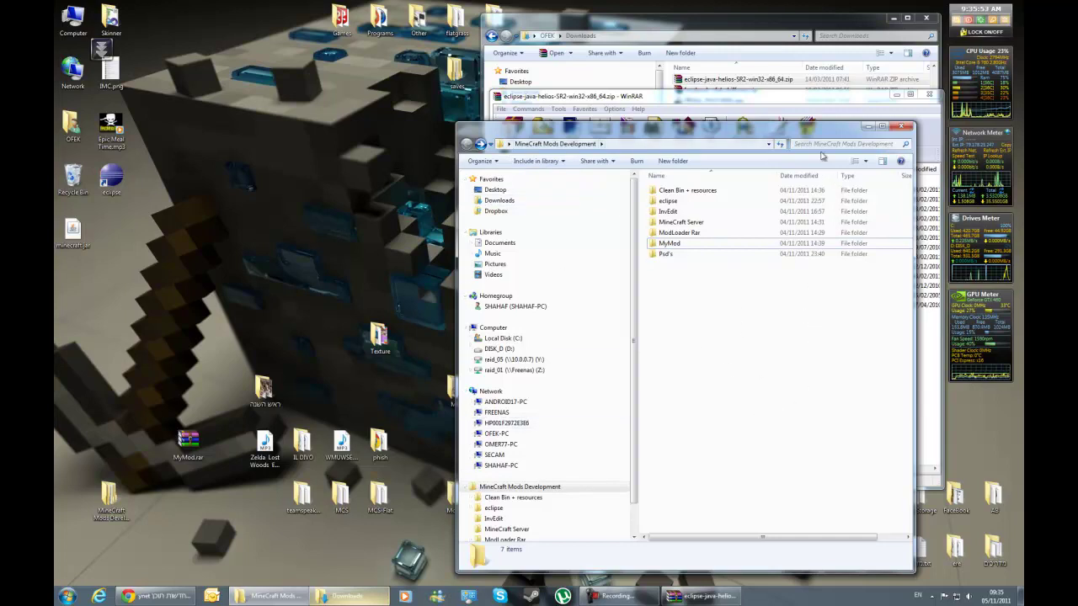
{"action": "left_click_drag", "start_coordinate": [787, 131], "coordinate": [349, 165]}
{"action": "left_click", "coordinate": [504, 157]}
{"action": "left_click", "coordinate": [504, 155]}
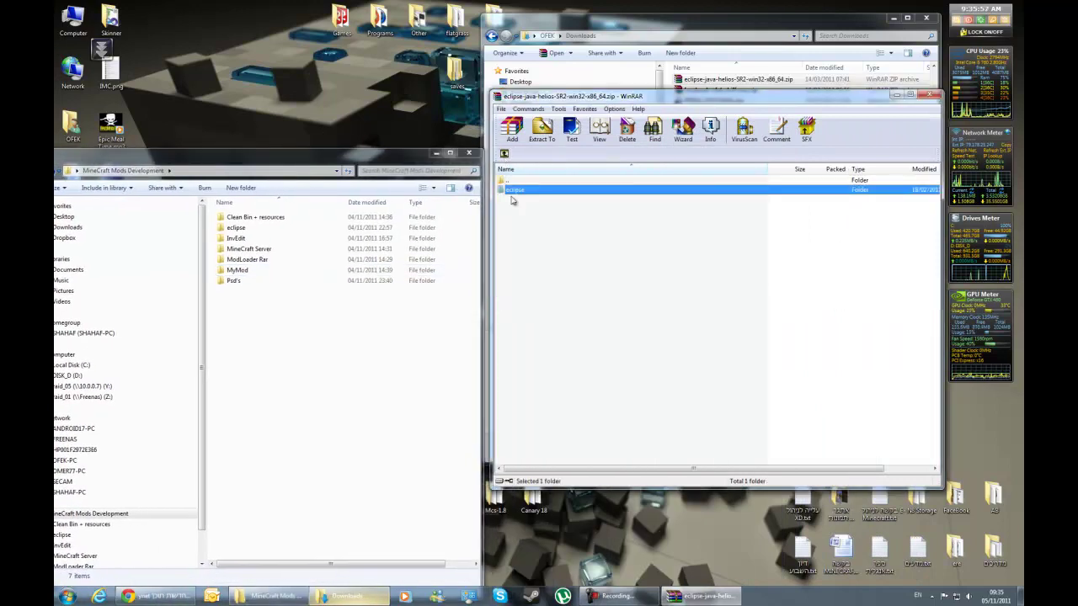
{"action": "left_click_drag", "start_coordinate": [510, 193], "coordinate": [585, 300]}
Inspect the eclipse folder in MineCraft Mods Development, return to the parent folder, and close the Eclipse archive.
{"action": "double_click", "coordinate": [253, 228]}
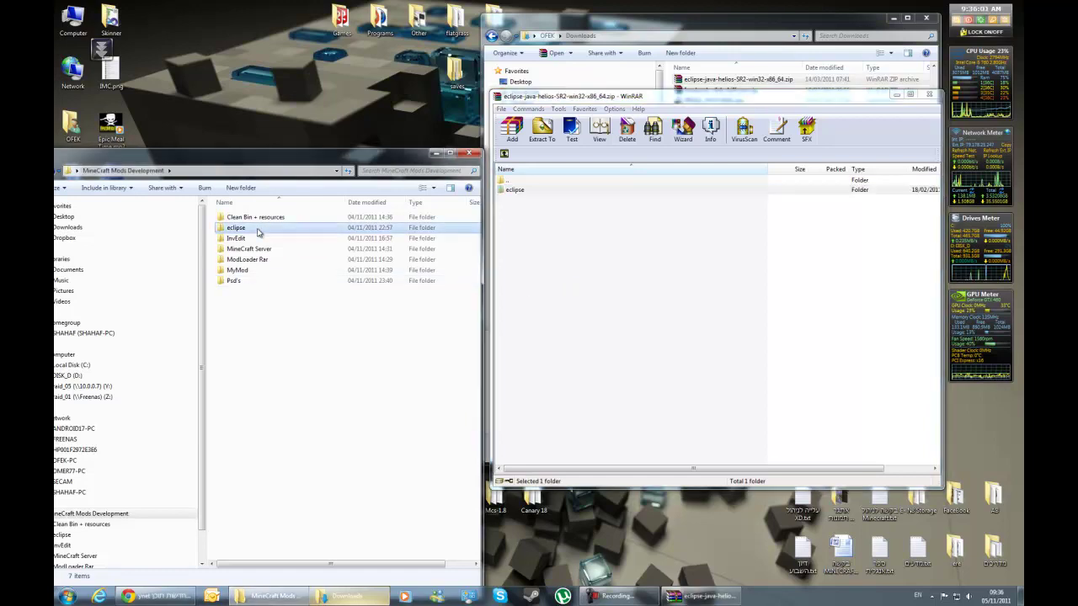
{"action": "left_click_drag", "start_coordinate": [290, 421], "coordinate": [269, 441]}
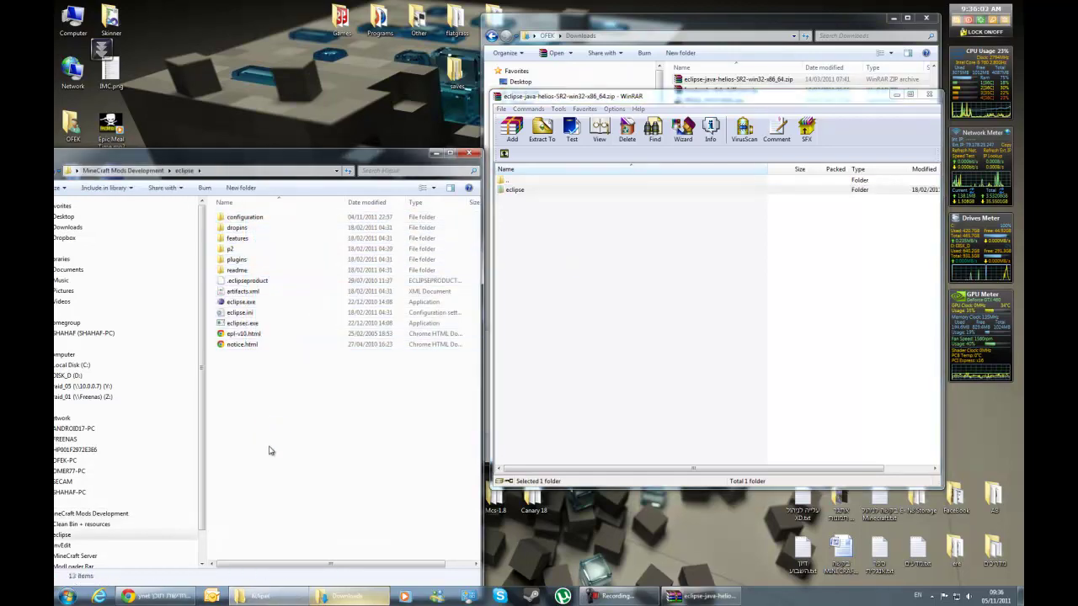
{"action": "left_click", "coordinate": [125, 171]}
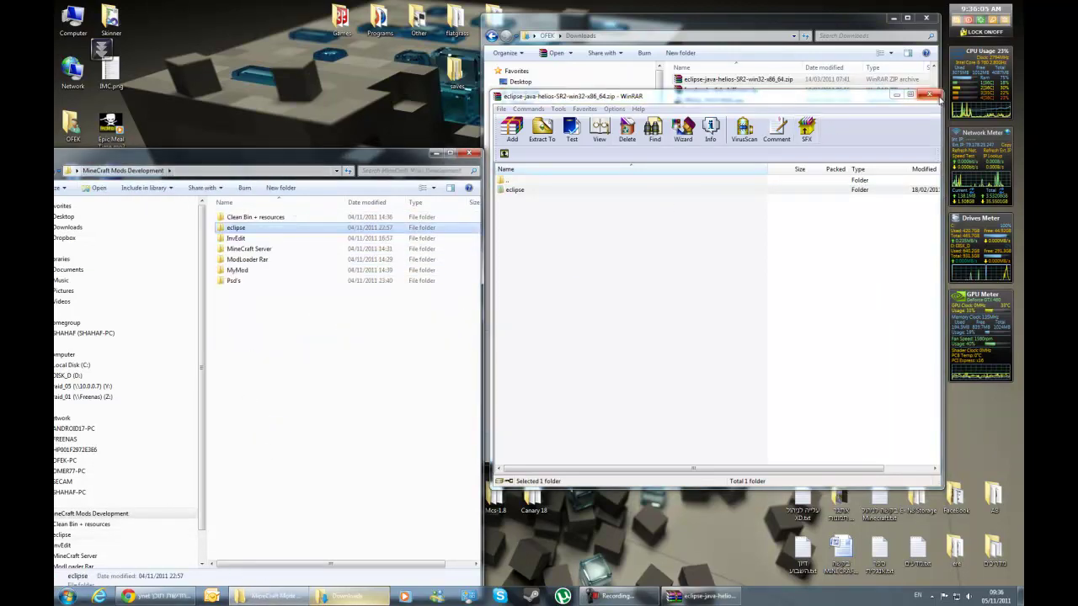
{"action": "left_click", "coordinate": [928, 93]}
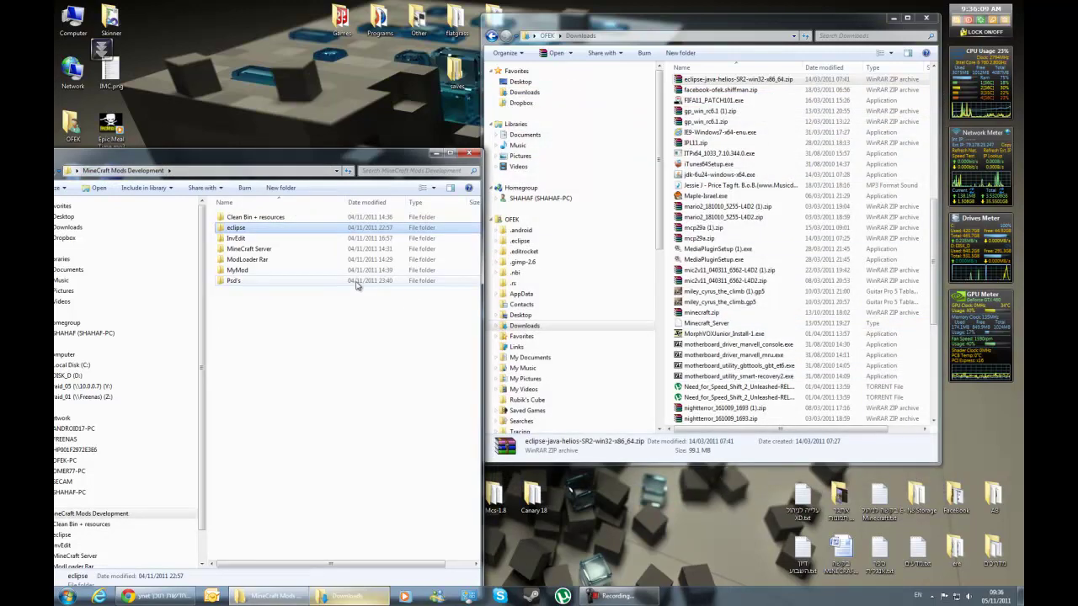
Inspect the contents of the MineCraft Server folder, and return to MineCraft Mods Development.
{"action": "left_click_drag", "start_coordinate": [314, 164], "coordinate": [344, 137]}
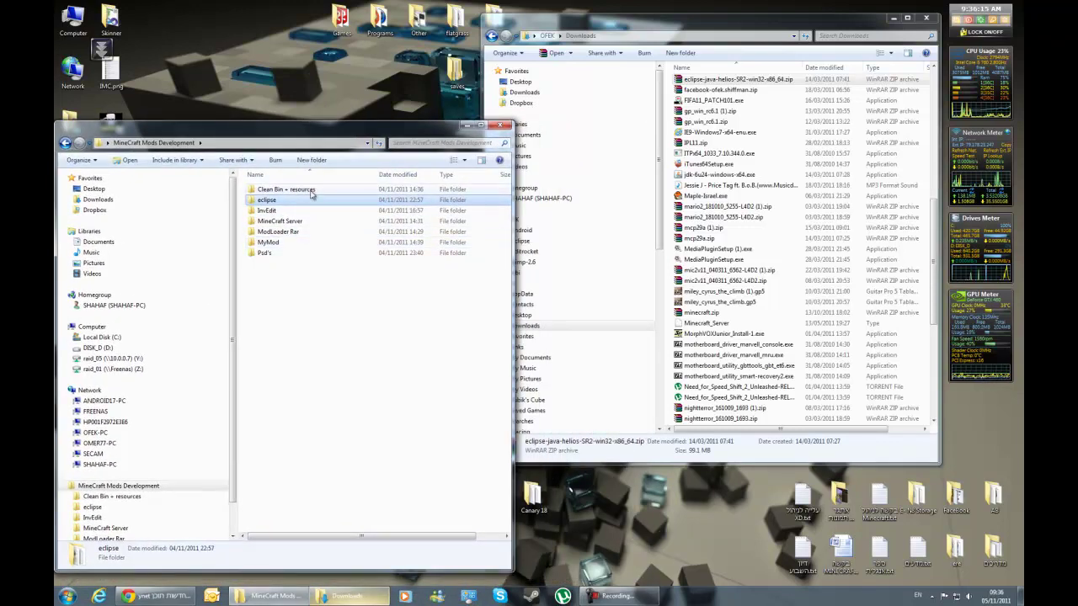
{"action": "double_click", "coordinate": [310, 222]}
{"action": "left_click_drag", "start_coordinate": [337, 268], "coordinate": [305, 216]}
{"action": "left_click_drag", "start_coordinate": [255, 177], "coordinate": [339, 237]}
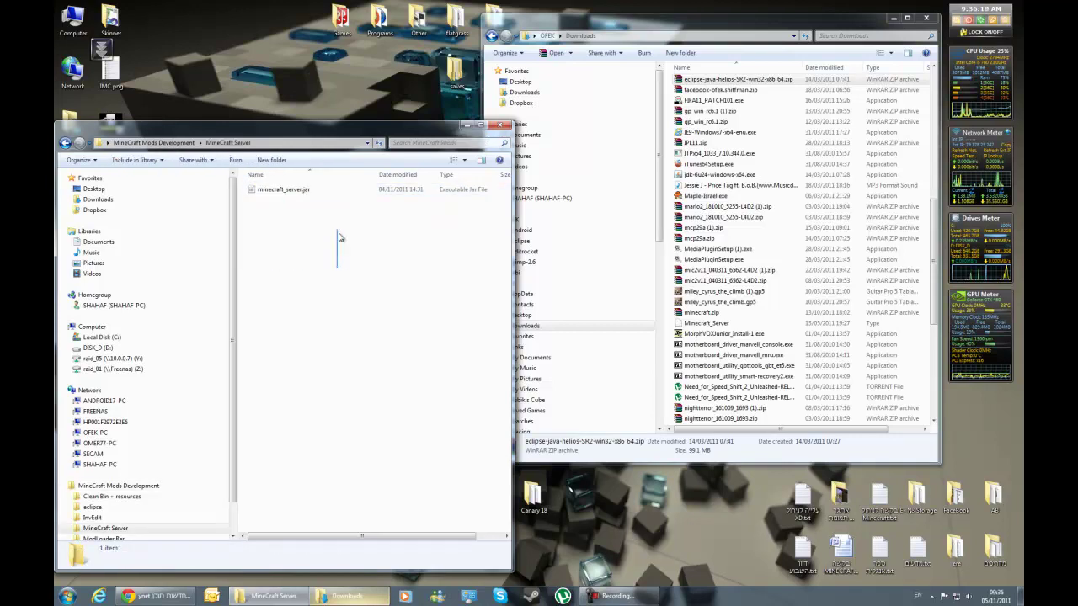
{"action": "left_click", "coordinate": [154, 142]}
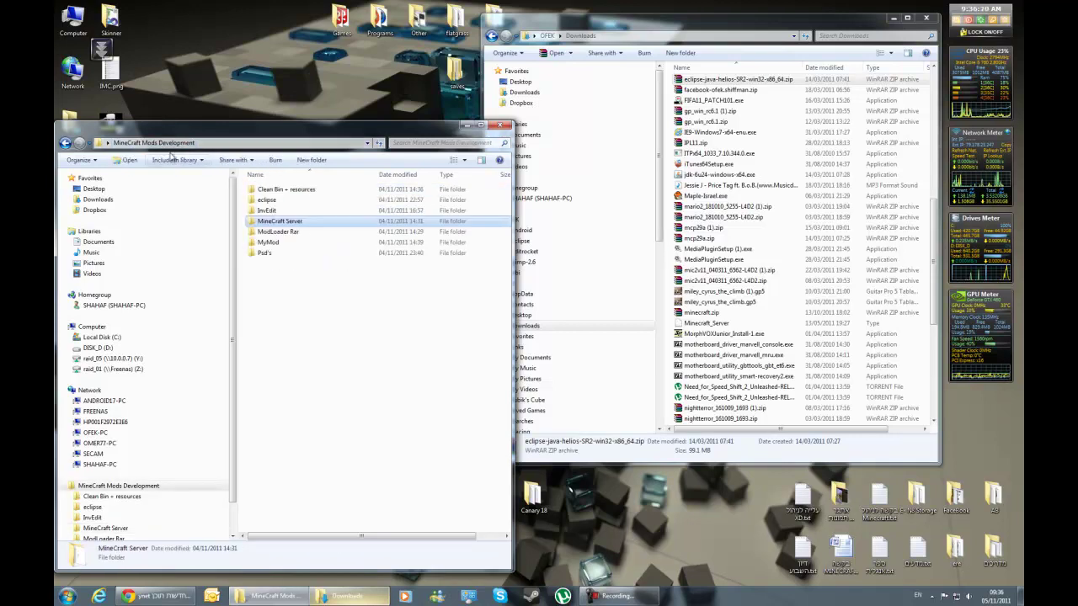
Inspect the class files in ModLoader.zip from the ModLoader Rar folder, close the archive, and return to MineCraft Mods Development.
{"action": "left_click", "coordinate": [278, 233]}
{"action": "double_click", "coordinate": [278, 234]}
{"action": "double_click", "coordinate": [295, 192]}
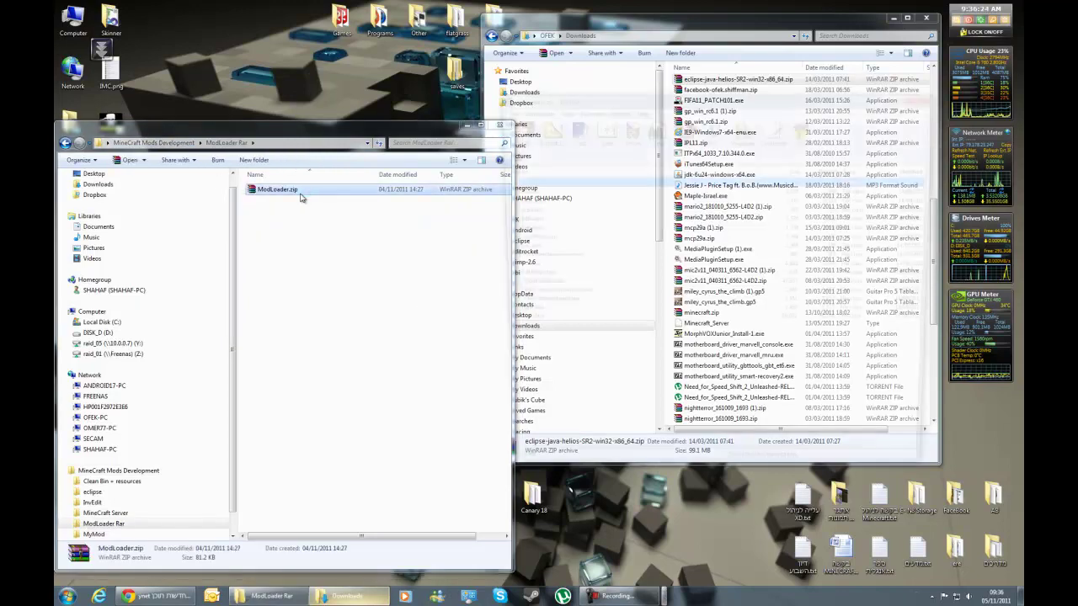
{"action": "left_click_drag", "start_coordinate": [655, 392], "coordinate": [522, 186]}
{"action": "left_click", "coordinate": [345, 342]}
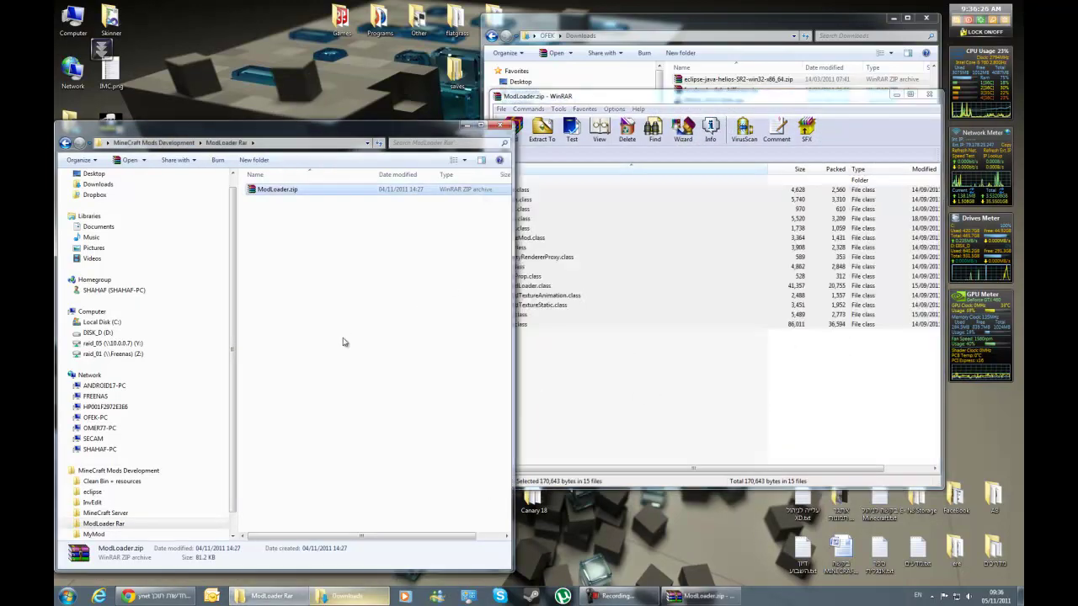
{"action": "right_click", "coordinate": [703, 596]}
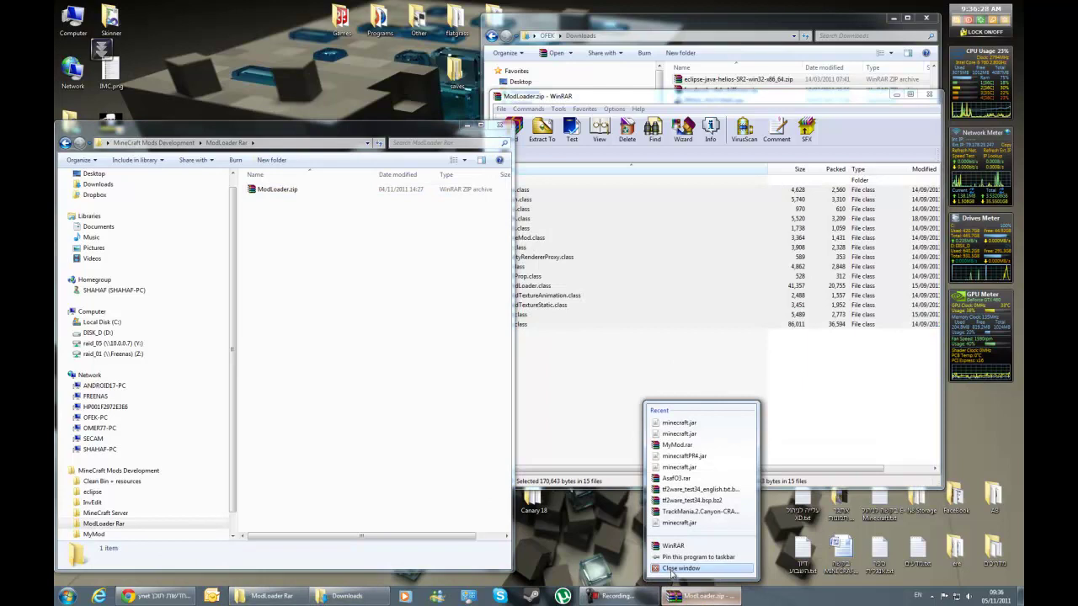
{"action": "left_click", "coordinate": [678, 578]}
{"action": "left_click", "coordinate": [134, 143]}
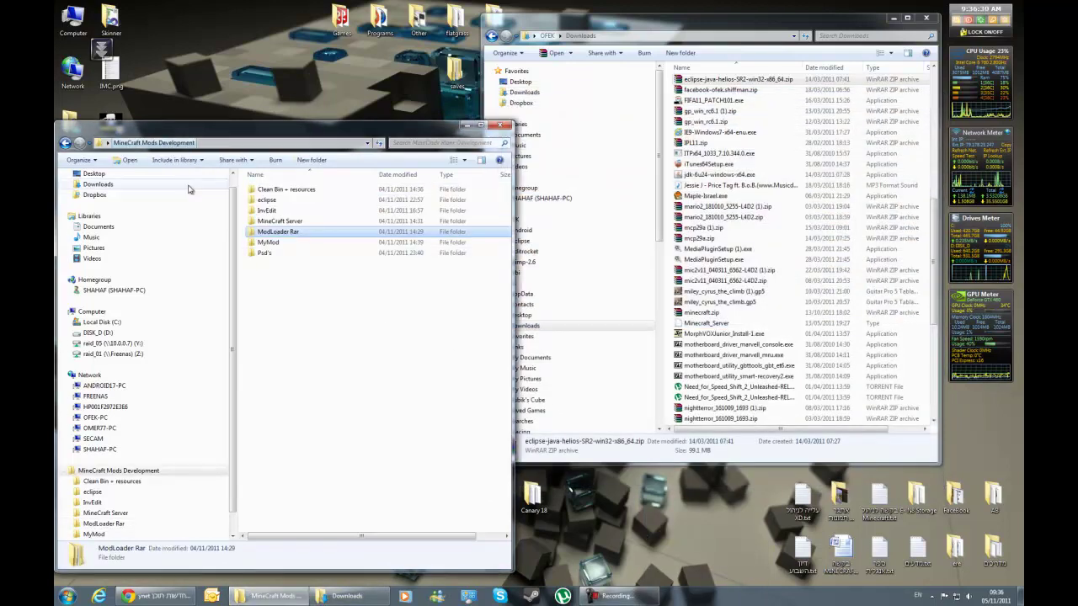
Look at the bin and resources folders inside Clean Bin + resources, and clear the open folder windows off the desktop.
{"action": "left_click", "coordinate": [340, 191]}
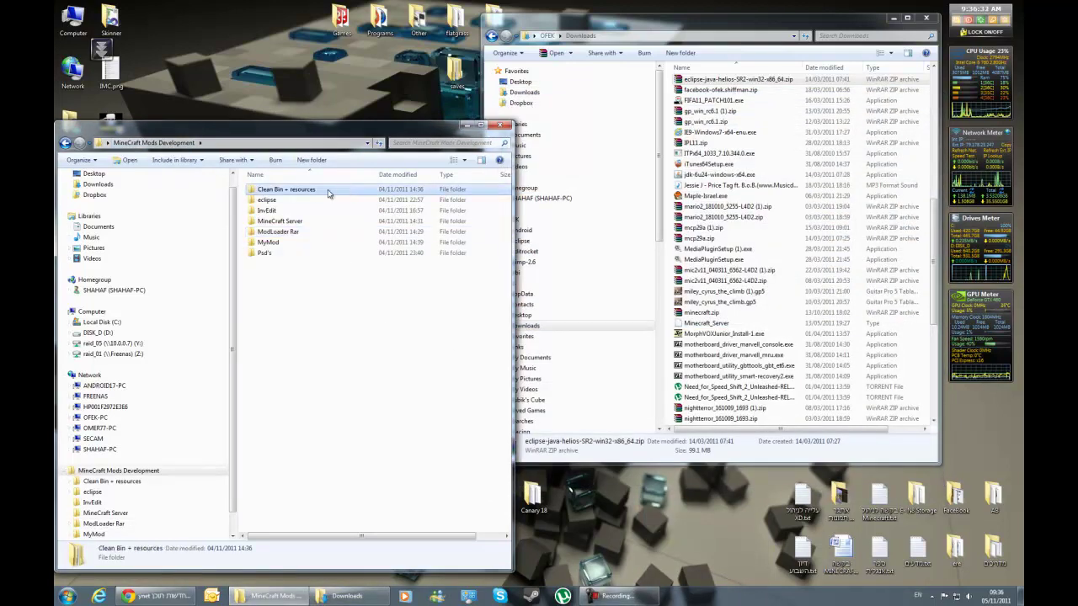
{"action": "double_click", "coordinate": [337, 191]}
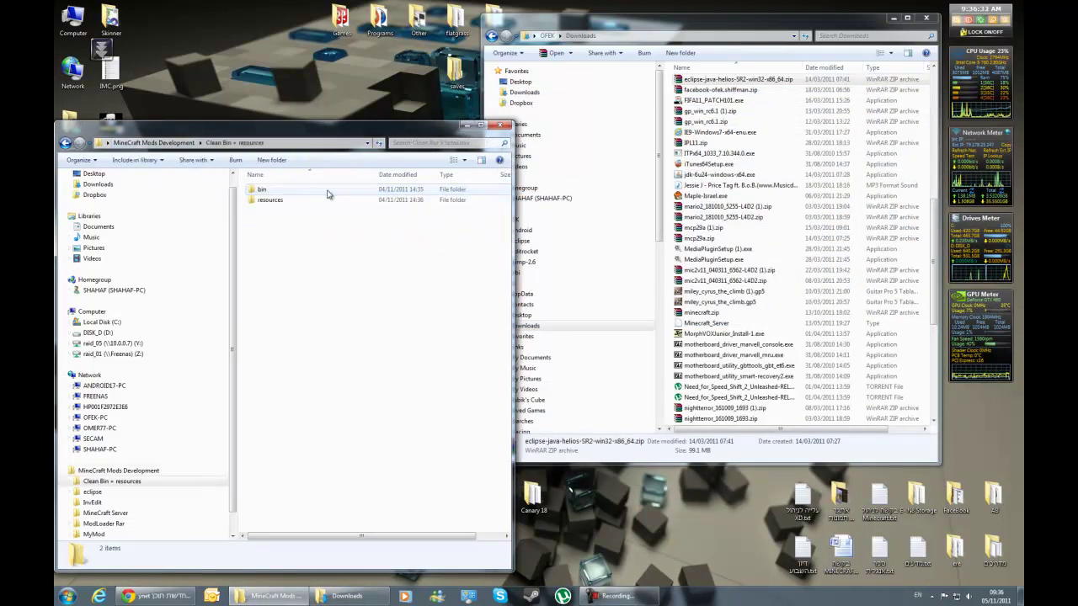
{"action": "left_click", "coordinate": [178, 145]}
{"action": "double_click", "coordinate": [266, 191]}
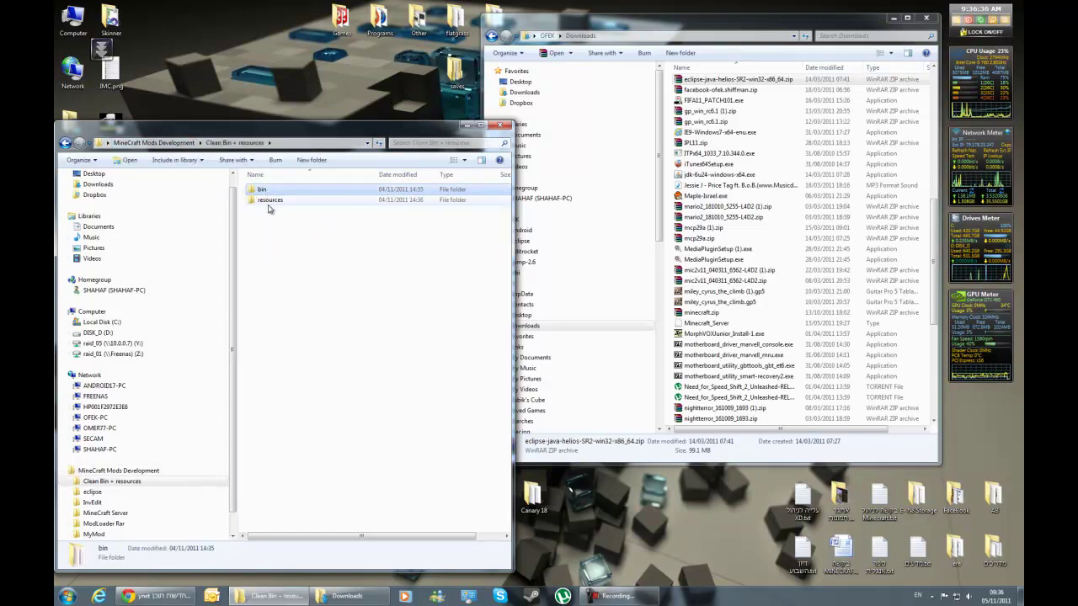
{"action": "left_click", "coordinate": [267, 205]}
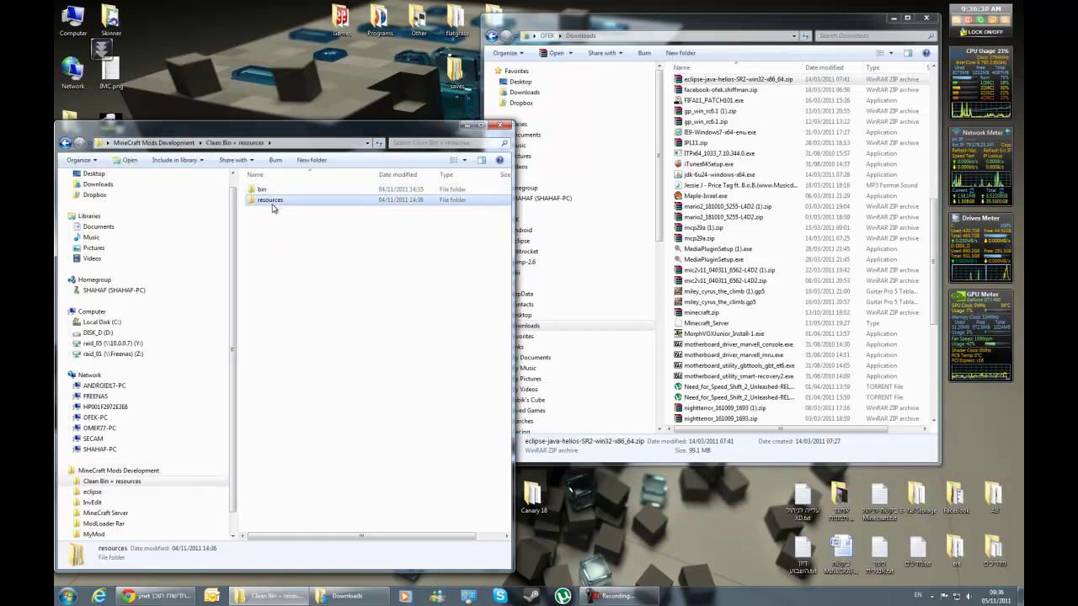
{"action": "left_click", "coordinate": [283, 256]}
{"action": "left_click_drag", "start_coordinate": [283, 135], "coordinate": [325, 114]}
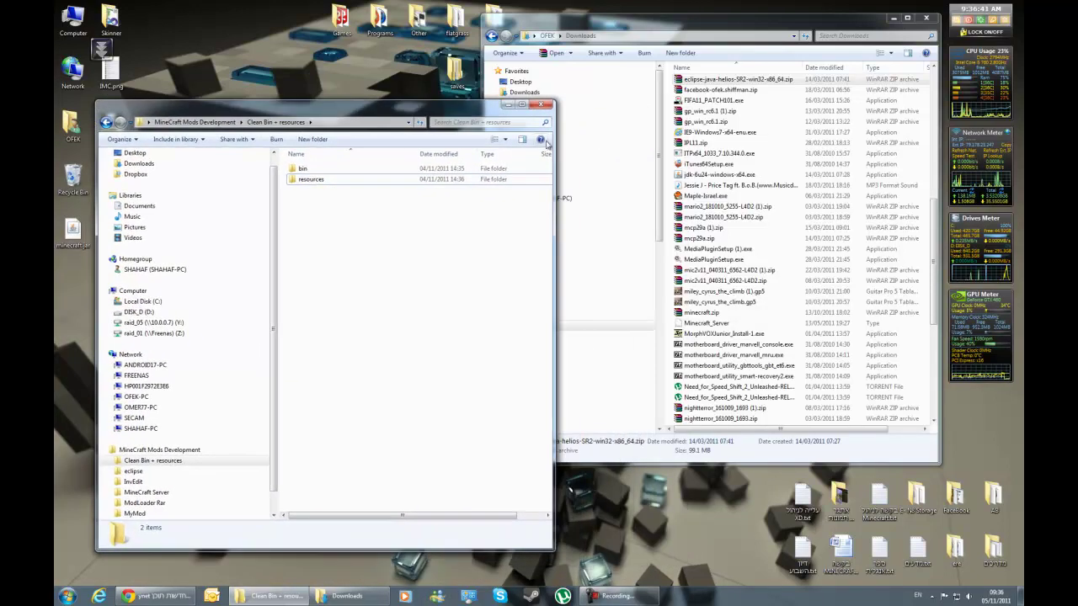
{"action": "left_click", "coordinate": [508, 105]}
{"action": "left_click", "coordinate": [926, 18]}
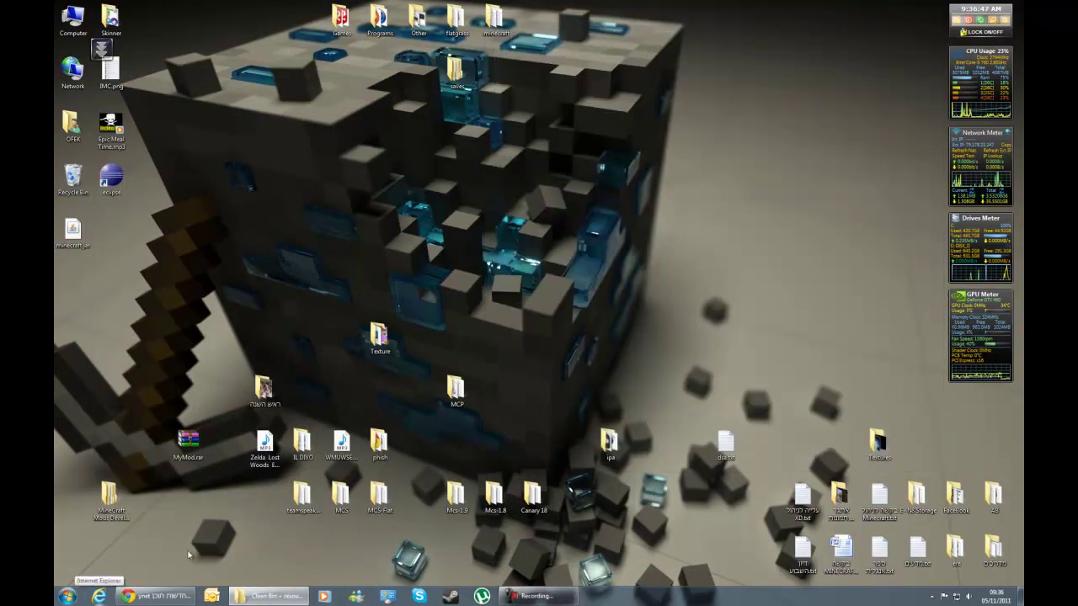
Open the AppData Roaming folder by running %appdata% from the Run dialog.
{"action": "key", "text": "super+r"}
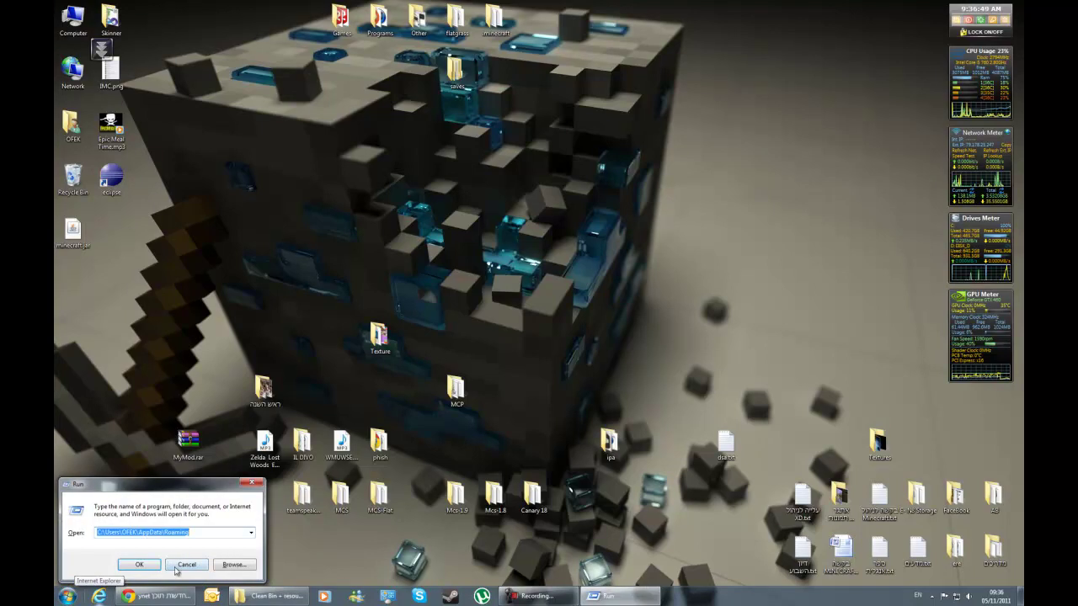
{"action": "left_click_drag", "start_coordinate": [166, 486], "coordinate": [524, 295]}
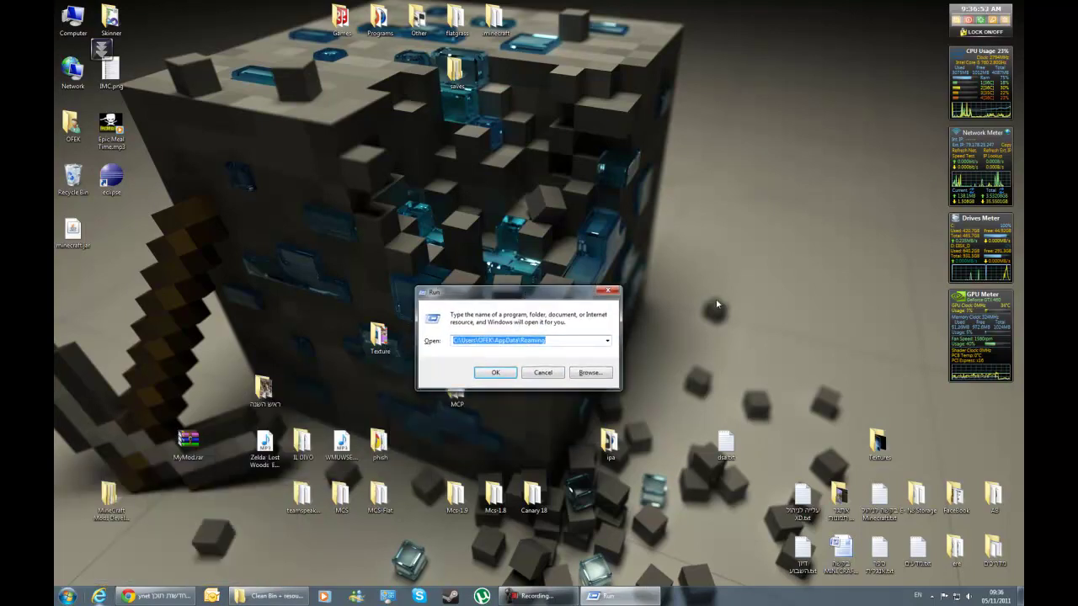
{"action": "type", "text": "%appda"}
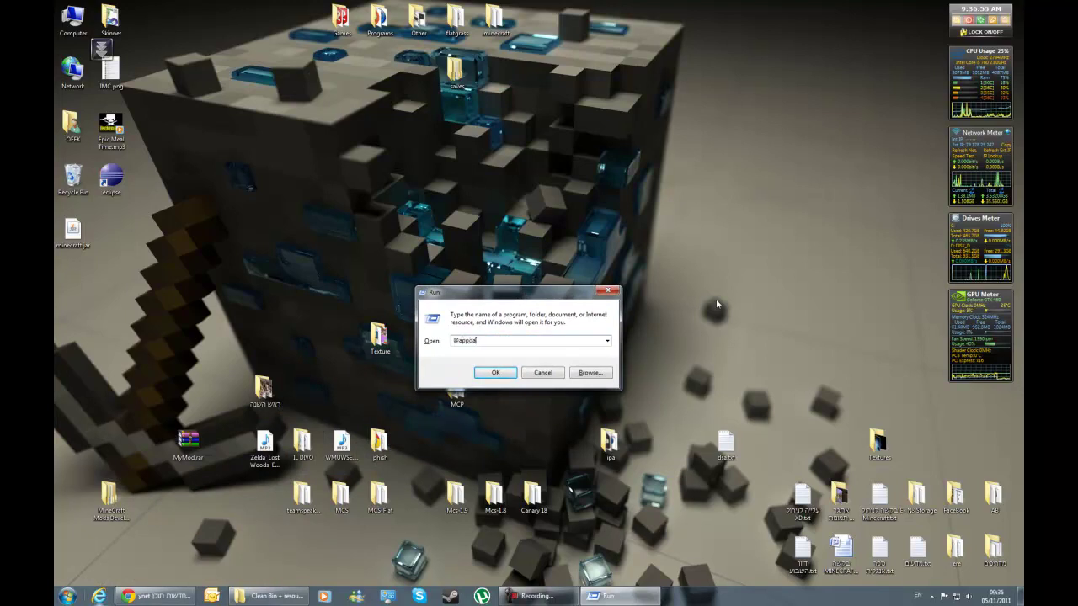
{"action": "key", "text": "BackSpace"}
{"action": "key", "text": "BackSpace"}
{"action": "key", "text": "BackSpace"}
{"action": "key", "text": "BackSpace"}
{"action": "key", "text": "BackSpace"}
{"action": "type", "text": "%"}
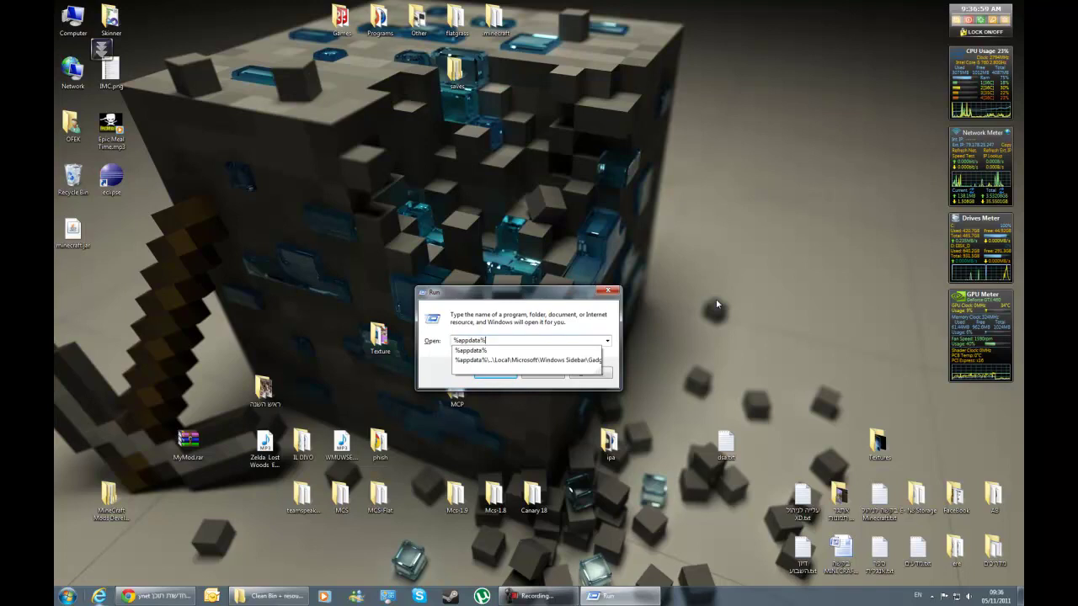
{"action": "key", "text": "Return"}
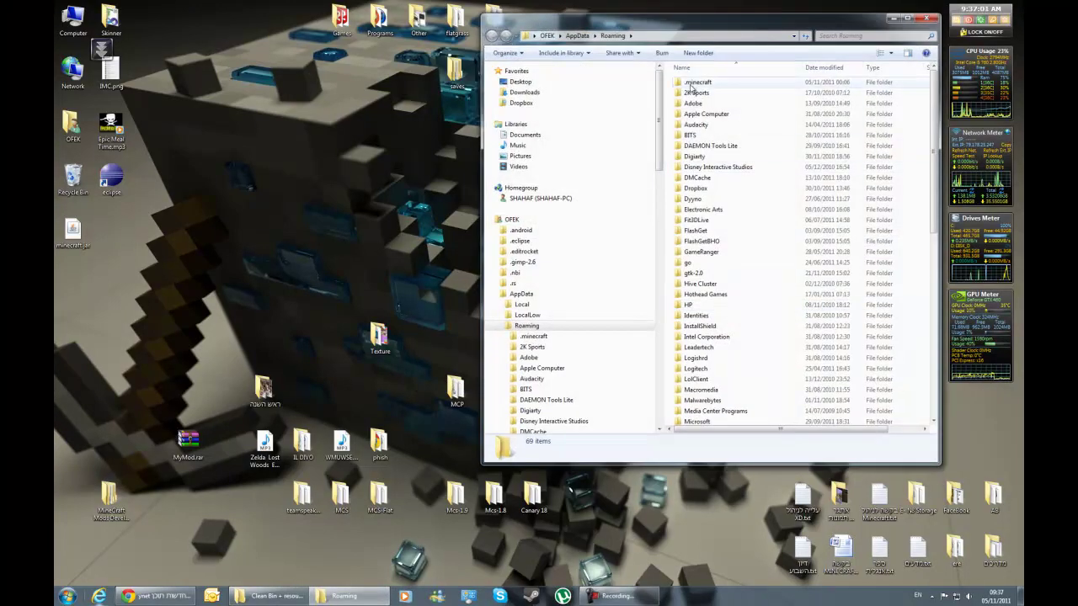
Open the bin folder inside .minecraft and examine the minecraft jar files it holds.
{"action": "double_click", "coordinate": [691, 85]}
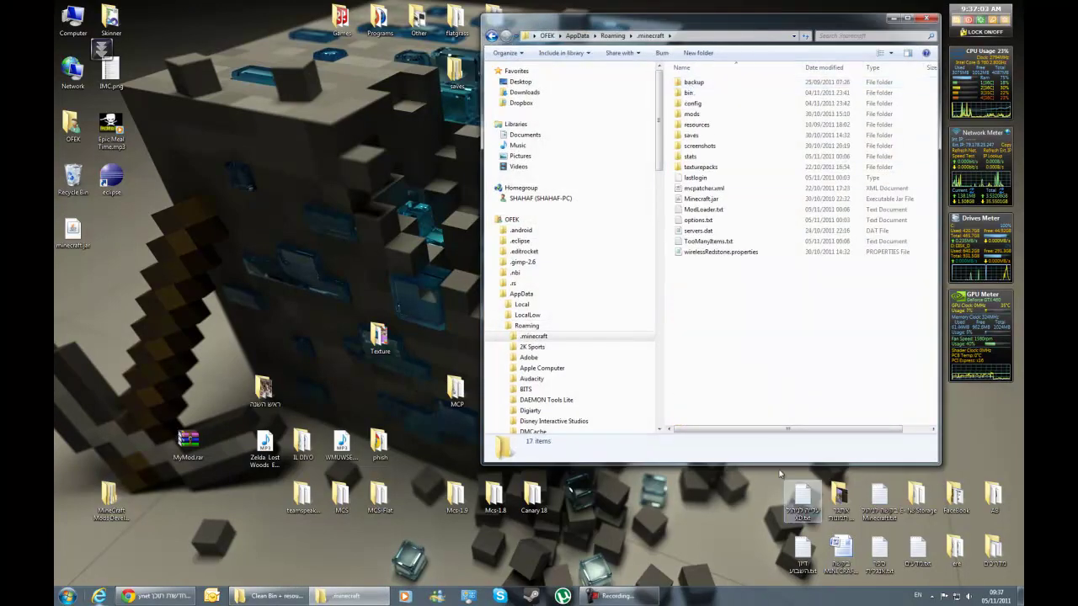
{"action": "left_click", "coordinate": [731, 103]}
{"action": "double_click", "coordinate": [722, 92]}
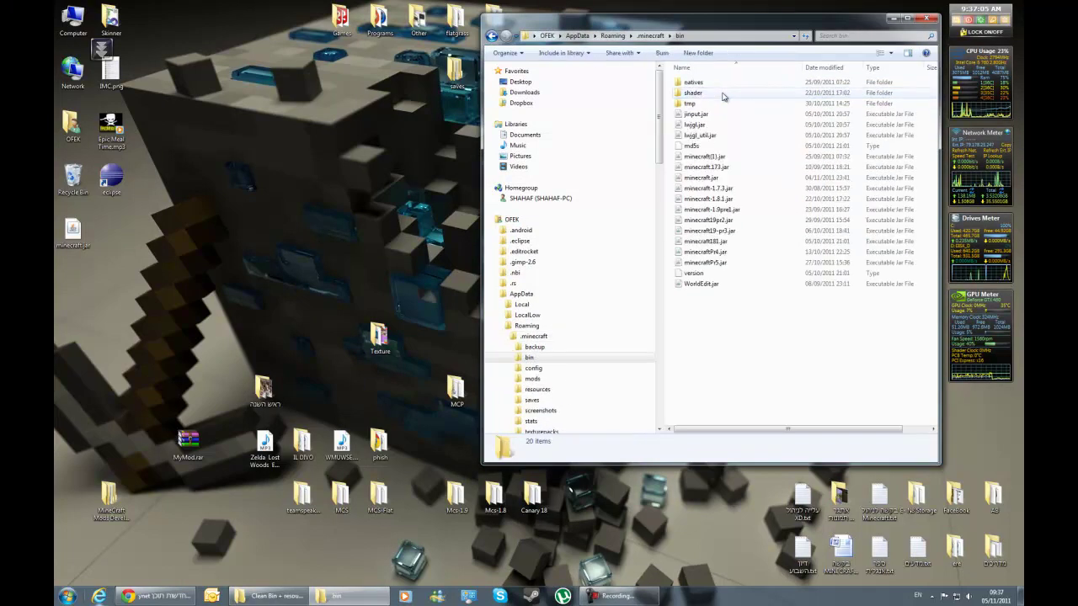
{"action": "left_click_drag", "start_coordinate": [744, 352], "coordinate": [712, 379]}
{"action": "left_click", "coordinate": [739, 188]}
{"action": "left_click", "coordinate": [749, 267], "text": "shift"}
{"action": "left_click", "coordinate": [785, 363]}
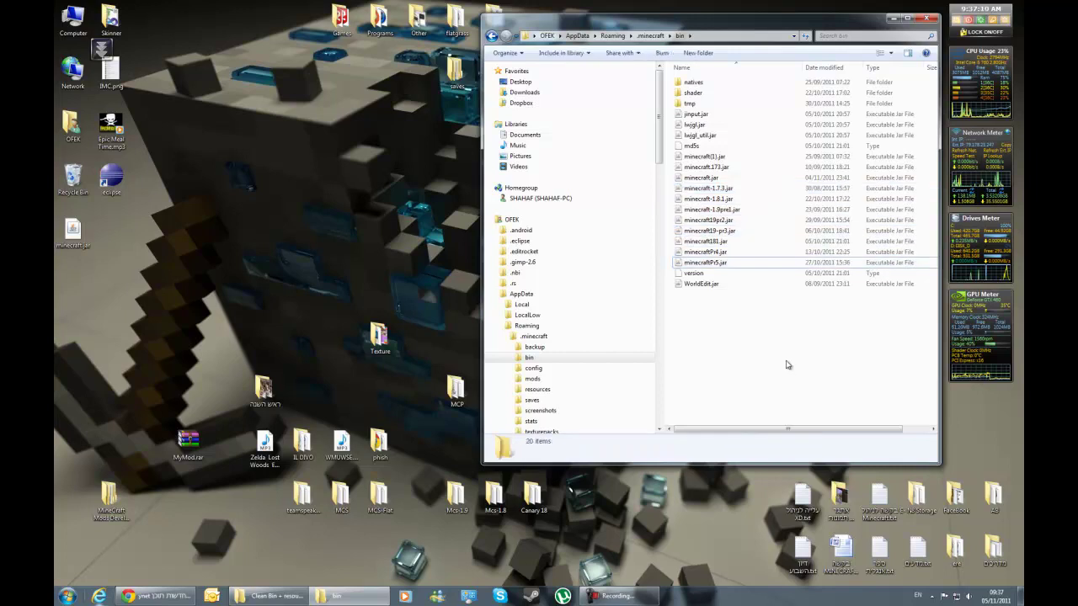
Move the bin and resources folders from .minecraft to the desktop.
{"action": "left_click", "coordinate": [649, 36]}
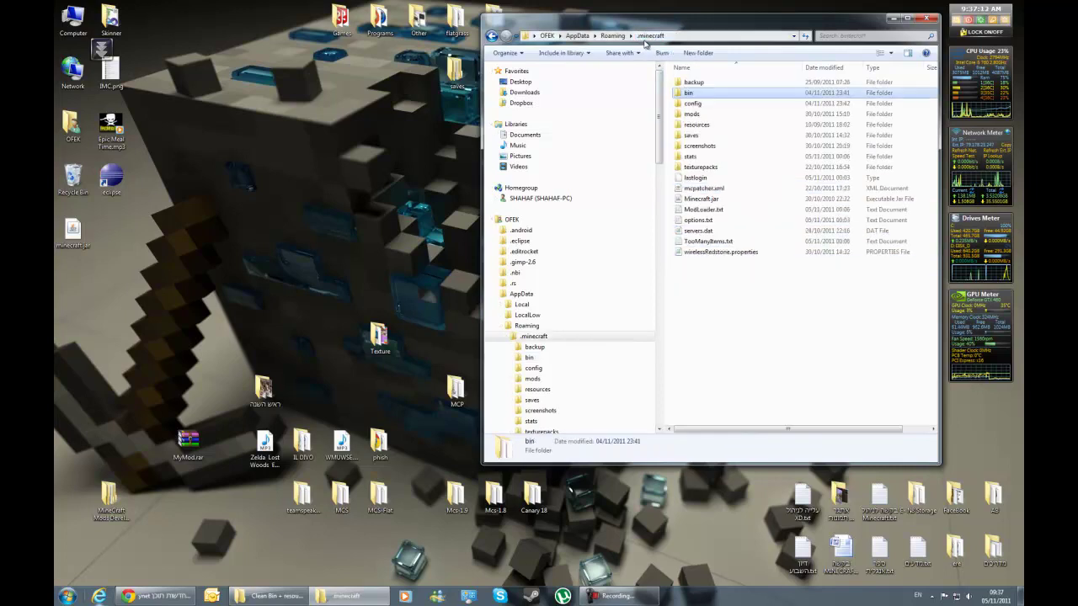
{"action": "left_click", "coordinate": [699, 125], "text": "ctrl"}
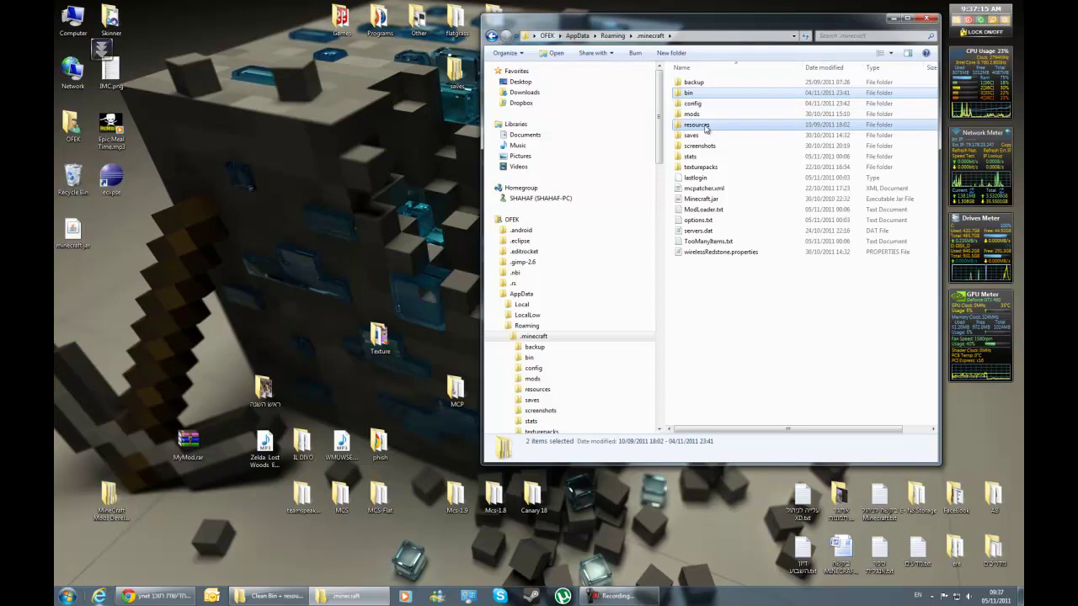
{"action": "left_click_drag", "start_coordinate": [732, 128], "coordinate": [144, 258]}
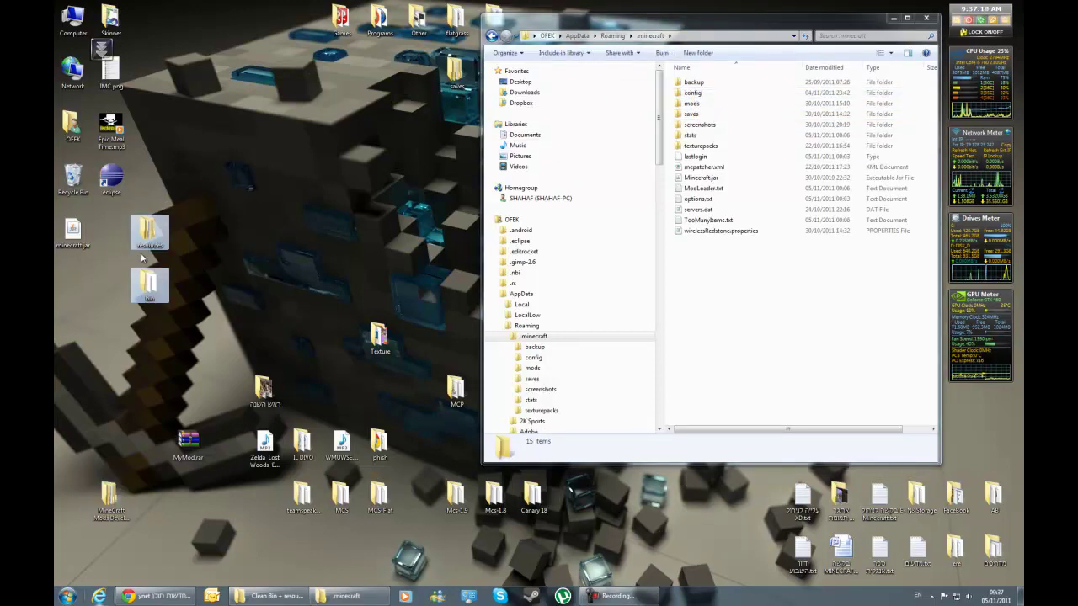
Launch Minecraft .exe from the Games folder on the desktop, allow it to run, and close the folder.
{"action": "left_click", "coordinate": [228, 258]}
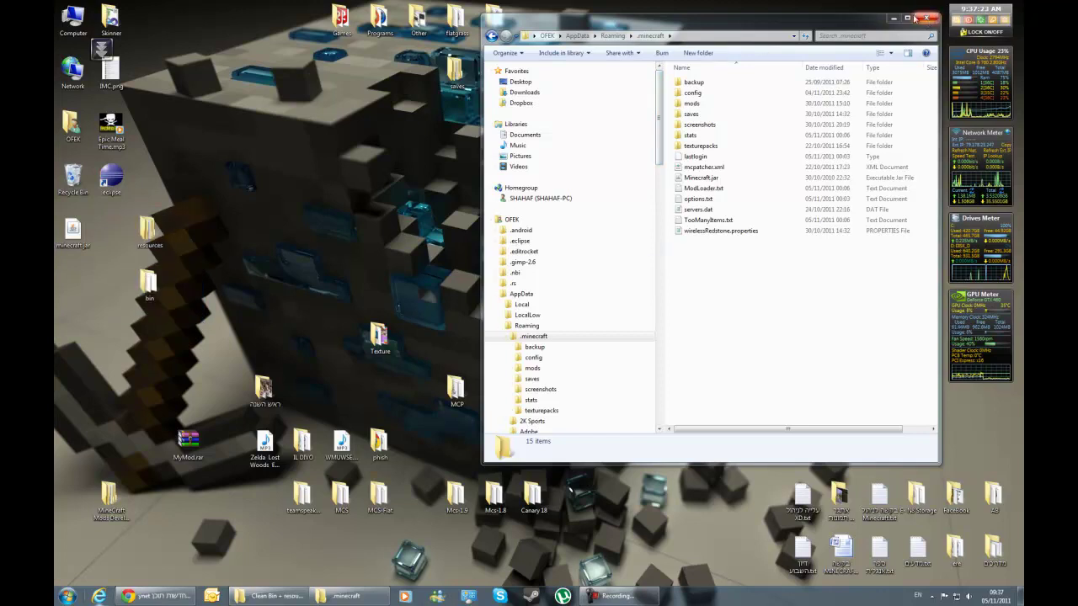
{"action": "double_click", "coordinate": [341, 12]}
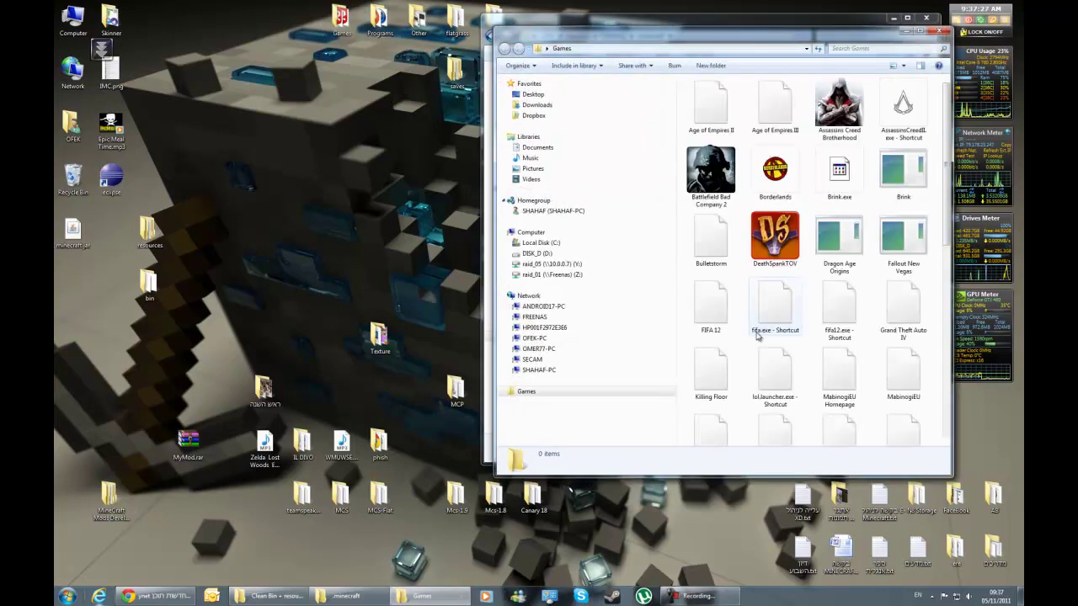
{"action": "scroll", "coordinate": [757, 336], "scroll_direction": "down", "scroll_amount": 5}
{"action": "double_click", "coordinate": [740, 127]}
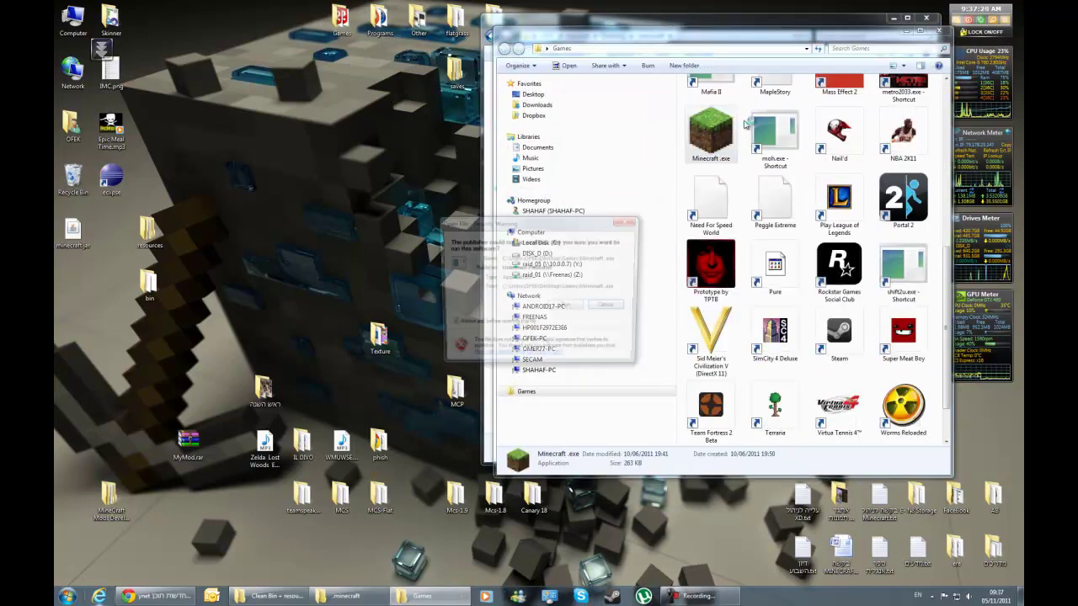
{"action": "left_click", "coordinate": [575, 305]}
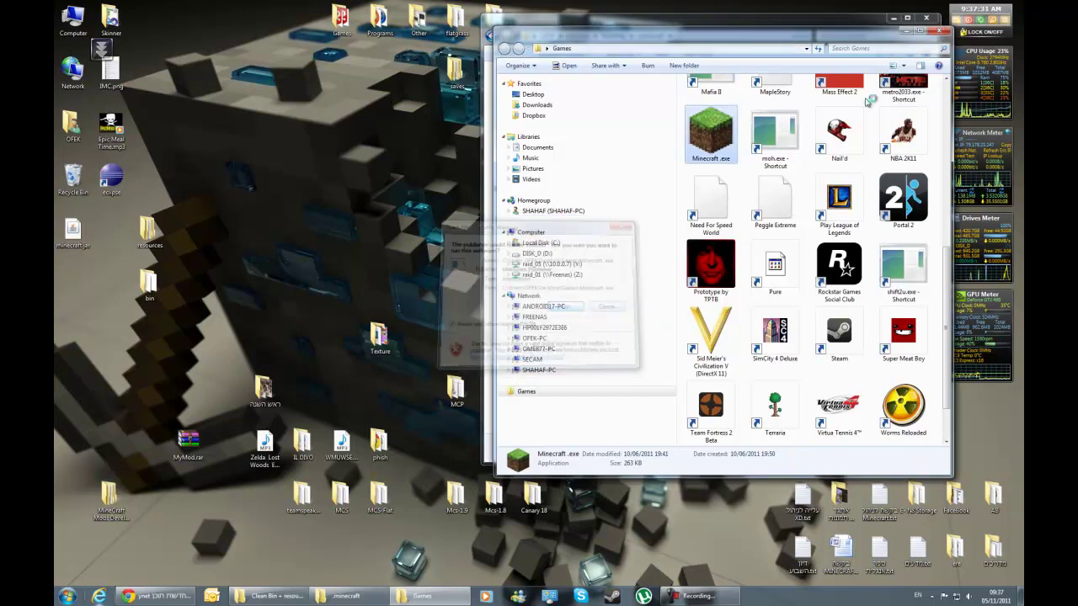
{"action": "left_click", "coordinate": [938, 34]}
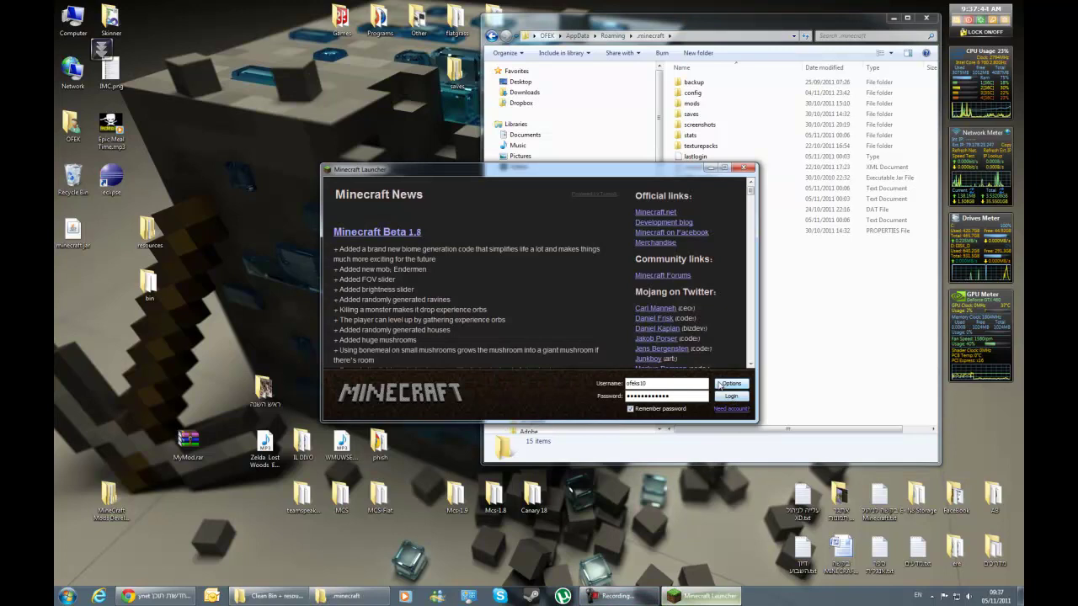
Force a game update in the launcher options and log in with the remembered account.
{"action": "left_click", "coordinate": [722, 385]}
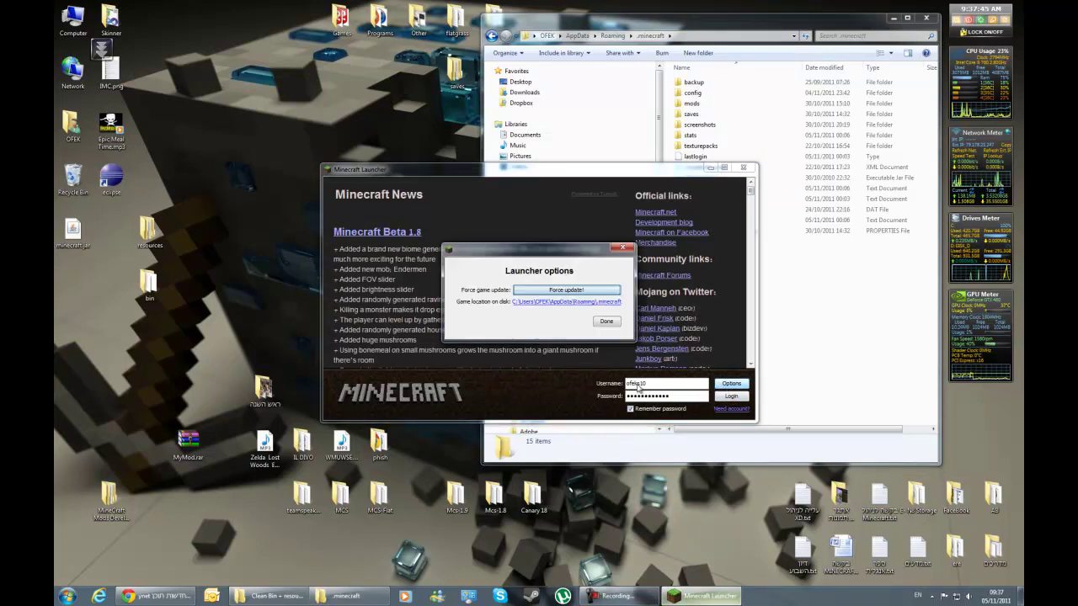
{"action": "left_click_drag", "start_coordinate": [532, 273], "coordinate": [603, 305]}
{"action": "left_click", "coordinate": [578, 290]}
{"action": "left_click", "coordinate": [611, 323]}
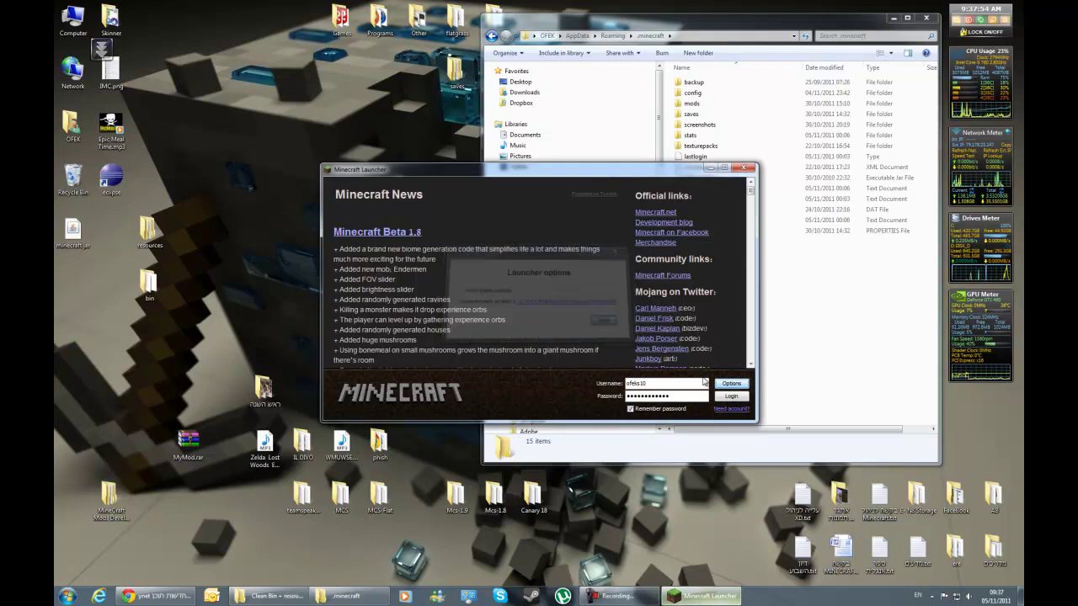
{"action": "left_click", "coordinate": [743, 395]}
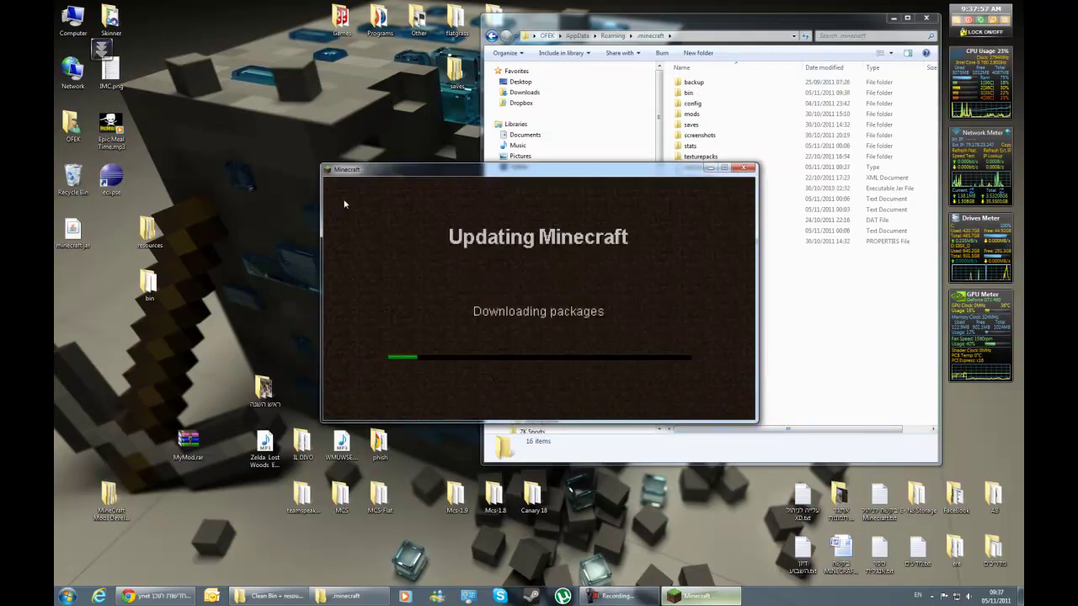
Move the Minecraft window aside and examine the files arriving in .minecraft's new bin folder during the update.
{"action": "mouse_move", "coordinate": [443, 286]}
{"action": "left_mouse_down"}
{"action": "mouse_move", "coordinate": [679, 342]}
{"action": "mouse_move", "coordinate": [623, 336]}
{"action": "left_mouse_up"}
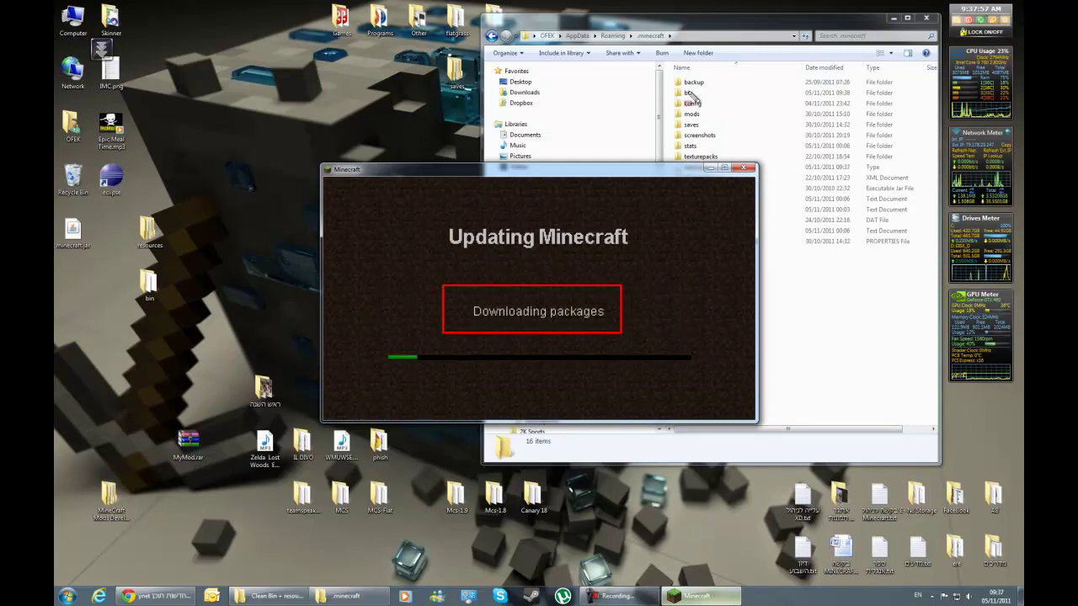
{"action": "left_click_drag", "start_coordinate": [673, 91], "coordinate": [717, 99]}
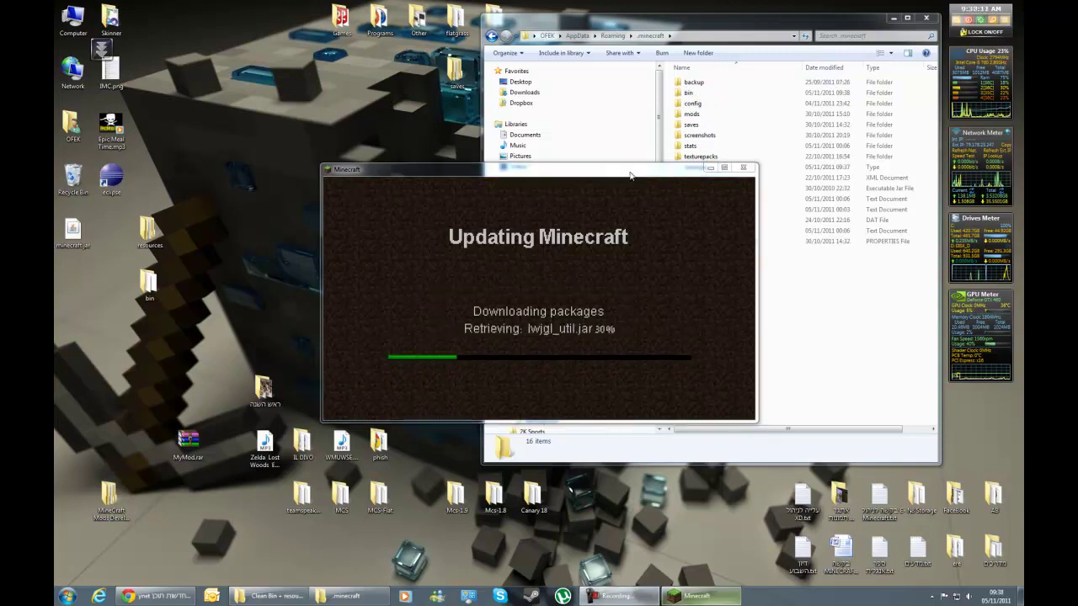
{"action": "left_click_drag", "start_coordinate": [630, 175], "coordinate": [468, 119]}
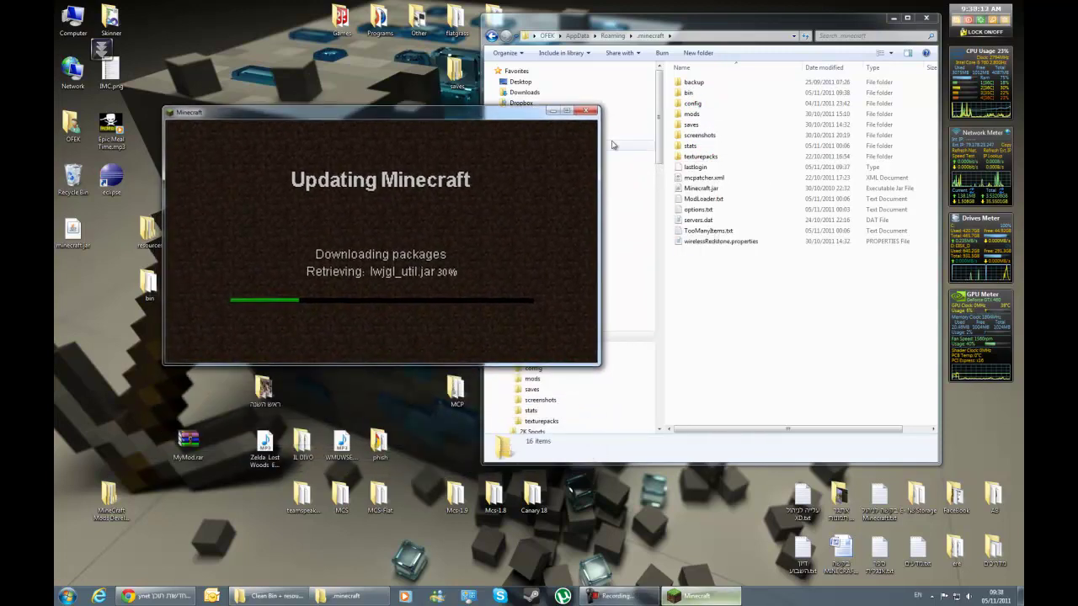
{"action": "double_click", "coordinate": [688, 93]}
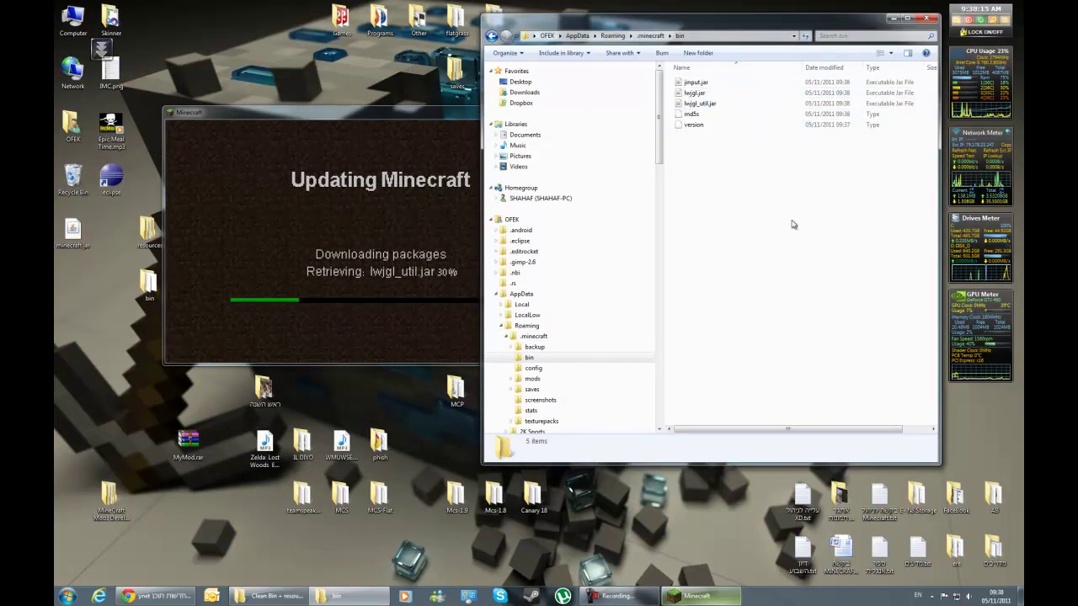
{"action": "left_click", "coordinate": [369, 277]}
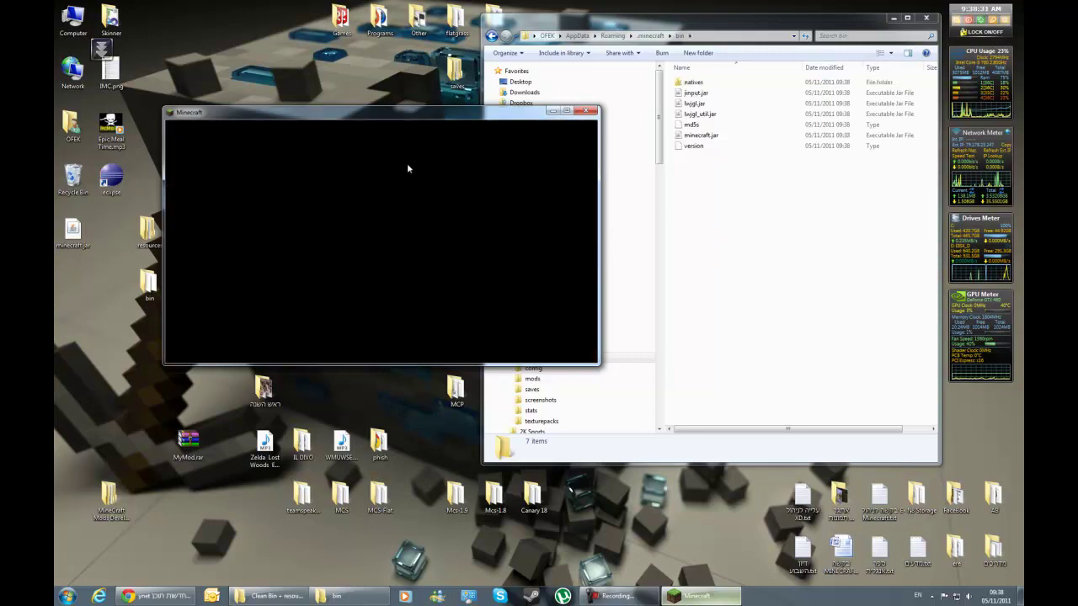
Return to the .minecraft folder, close Minecraft, and select the freshly downloaded bin and resources folders.
{"action": "left_click", "coordinate": [650, 35]}
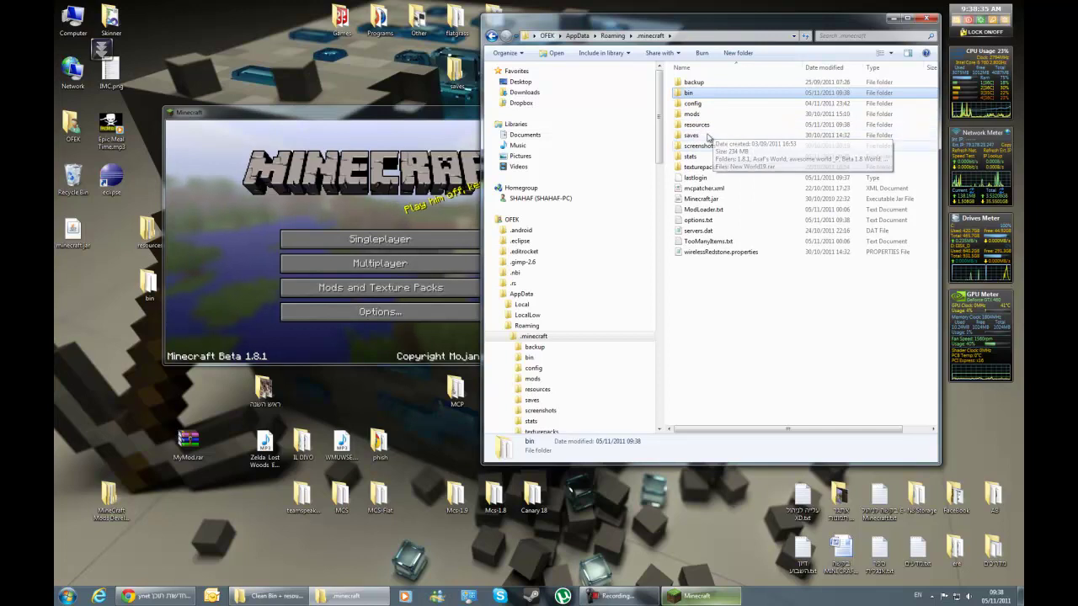
{"action": "left_click", "coordinate": [705, 126], "text": "ctrl"}
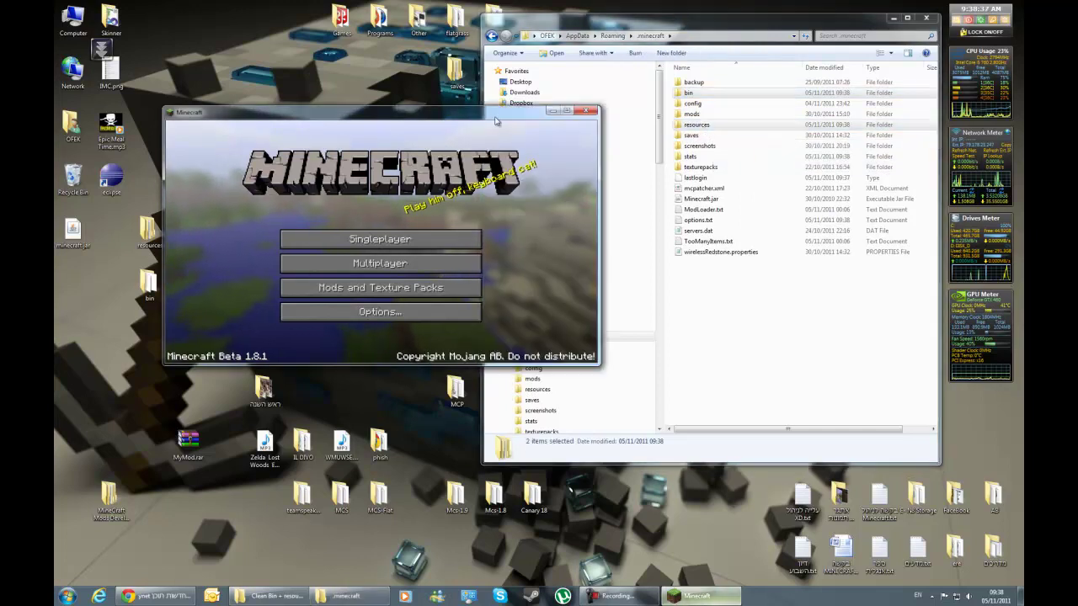
{"action": "left_click", "coordinate": [586, 111]}
{"action": "left_click", "coordinate": [709, 125], "text": "ctrl"}
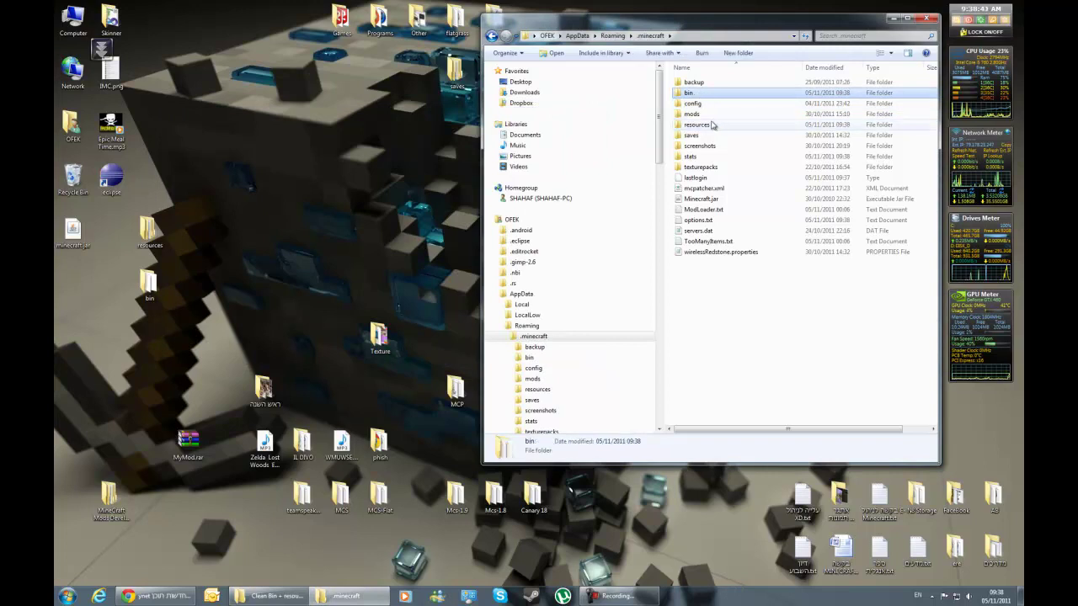
{"action": "left_click", "coordinate": [712, 125], "text": "ctrl"}
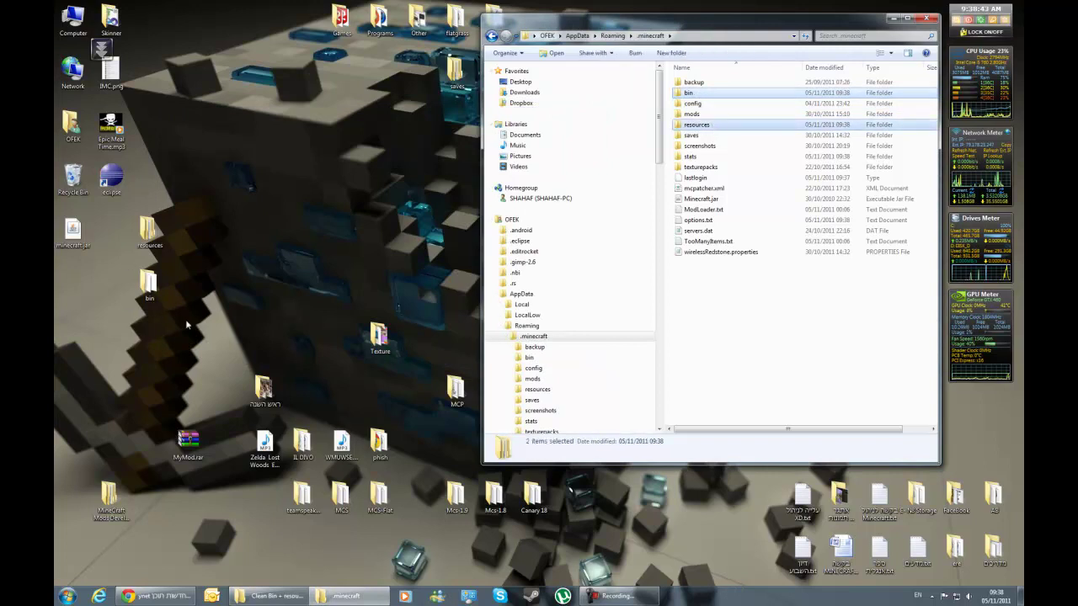
Open the MineCraft Mods Development folder beside .minecraft and look inside its Clean Bin + resources folder.
{"action": "double_click", "coordinate": [110, 497]}
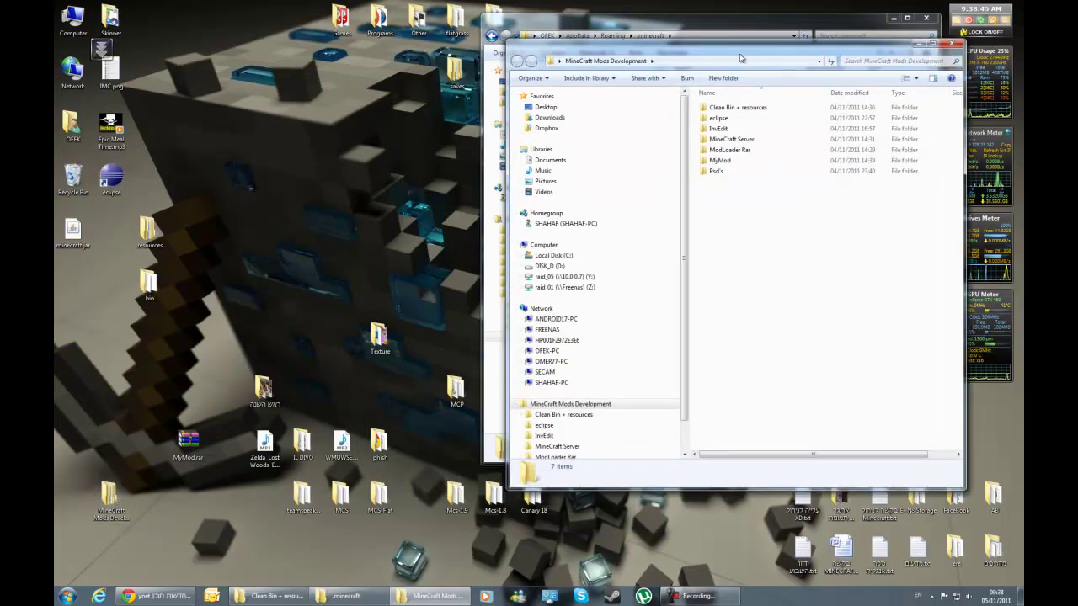
{"action": "left_click_drag", "start_coordinate": [573, 48], "coordinate": [157, 96]}
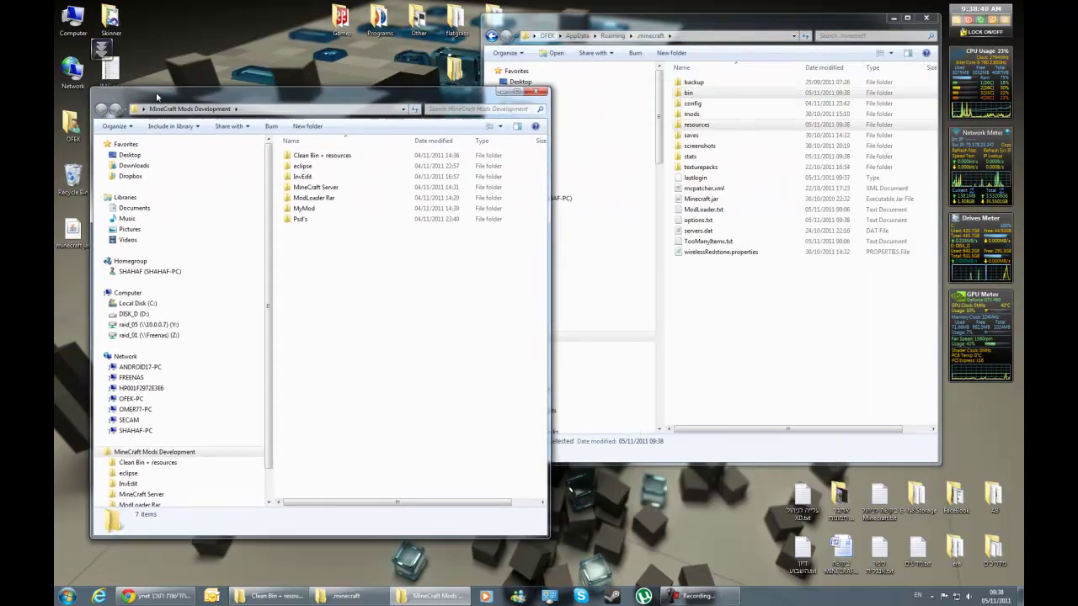
{"action": "double_click", "coordinate": [342, 160]}
{"action": "left_click_drag", "start_coordinate": [379, 283], "coordinate": [380, 345]}
{"action": "key", "text": "BackSpace"}
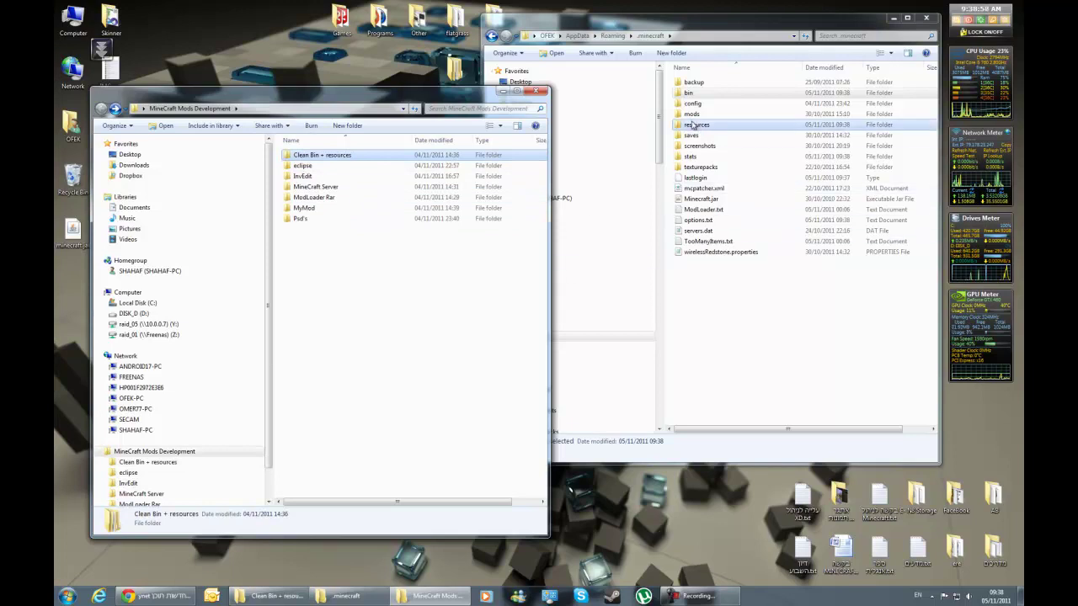
Send the new bin and resources folders to the Recycle Bin and move the originals from the desktop back into .minecraft.
{"action": "mouse_move", "coordinate": [703, 126]}
{"action": "left_mouse_down"}
{"action": "mouse_move", "coordinate": [619, 156]}
{"action": "mouse_move", "coordinate": [301, 341]}
{"action": "mouse_move", "coordinate": [360, 341]}
{"action": "mouse_move", "coordinate": [358, 159]}
{"action": "mouse_move", "coordinate": [758, 304]}
{"action": "mouse_move", "coordinate": [712, 134]}
{"action": "left_mouse_up"}
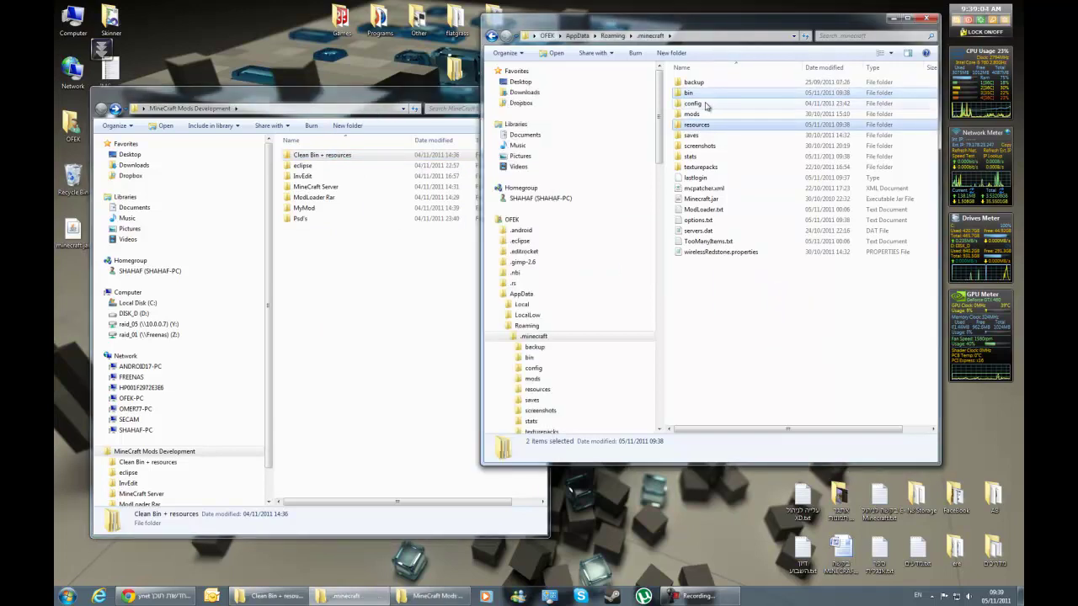
{"action": "left_click_drag", "start_coordinate": [692, 96], "coordinate": [74, 180]}
{"action": "left_click_drag", "start_coordinate": [155, 109], "coordinate": [113, 370]}
{"action": "left_click_drag", "start_coordinate": [181, 320], "coordinate": [800, 283]}
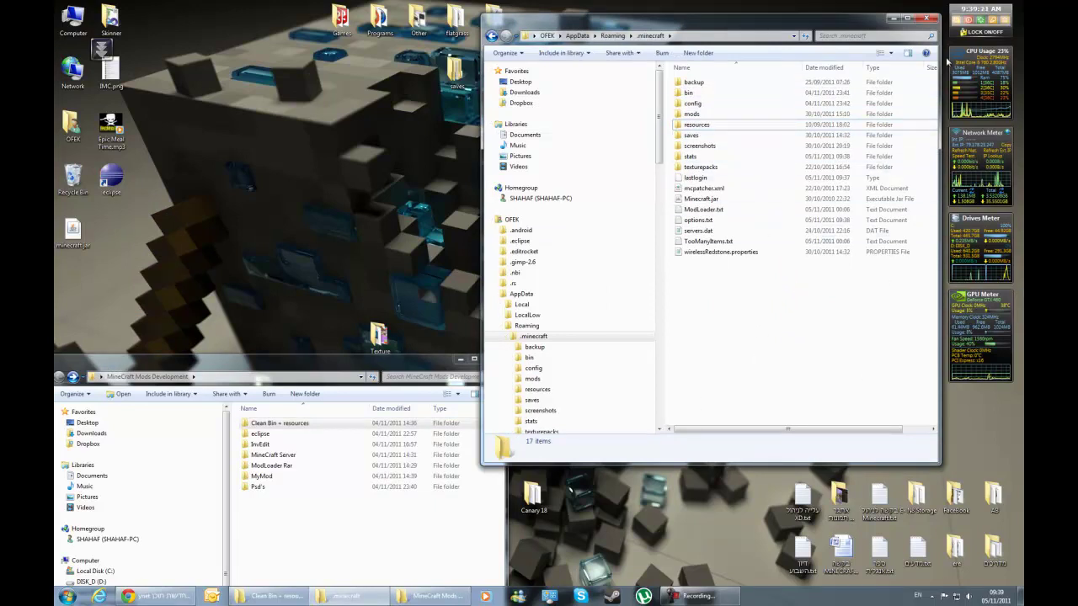
{"action": "left_click", "coordinate": [926, 18]}
{"action": "left_click_drag", "start_coordinate": [246, 371], "coordinate": [450, 59]}
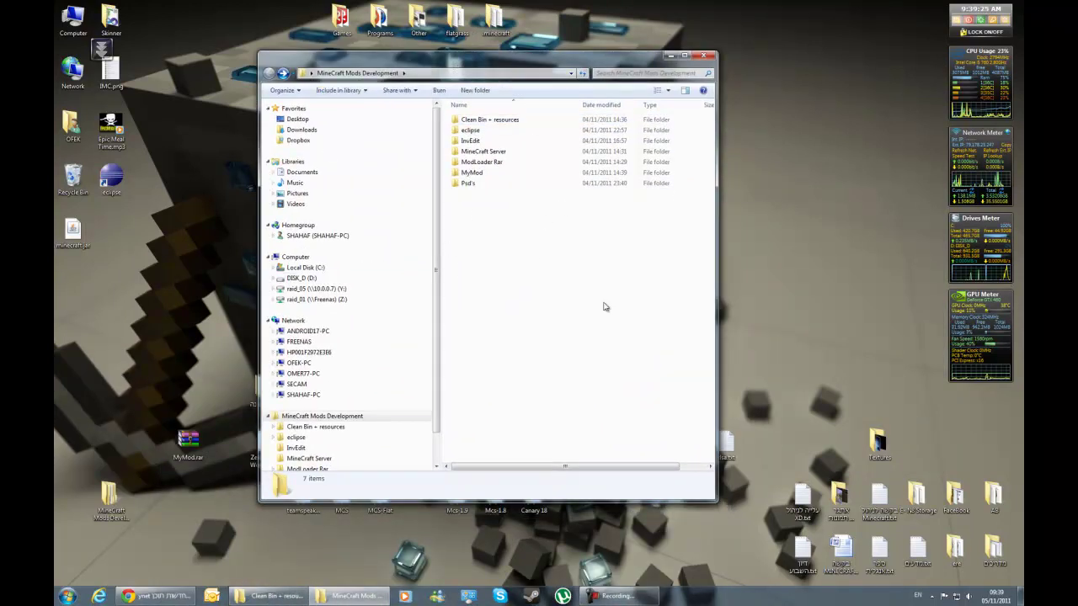
{"action": "left_click", "coordinate": [160, 597]}
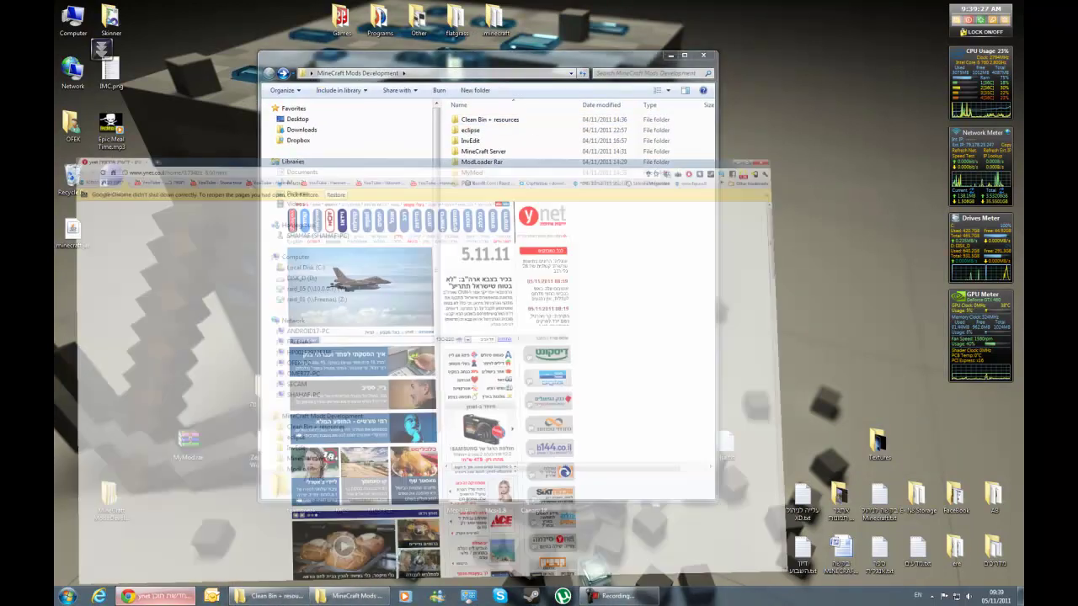
{"action": "left_click", "coordinate": [160, 596]}
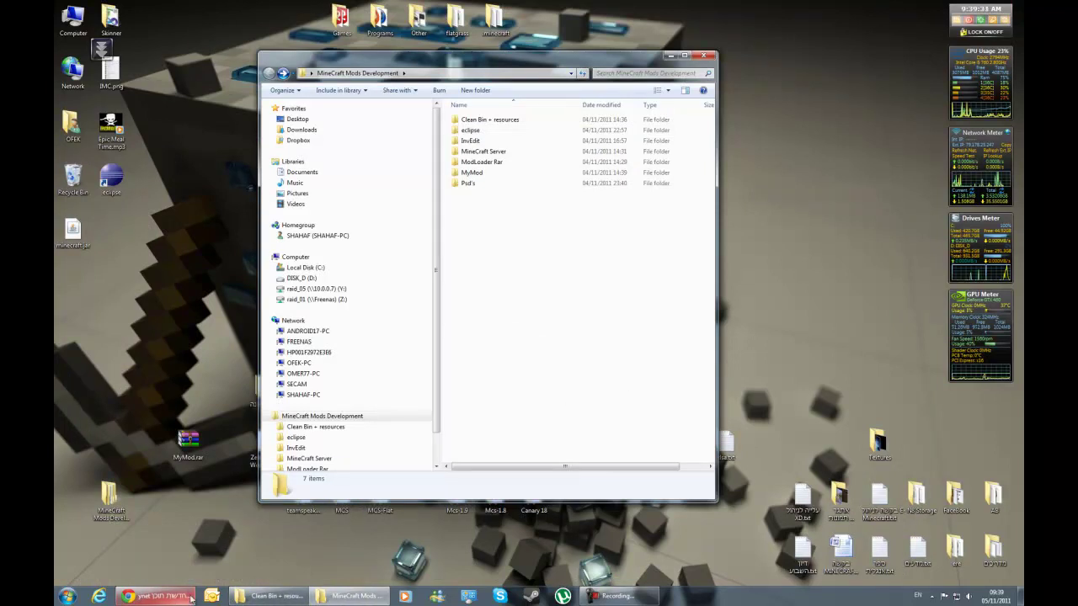
{"action": "left_click", "coordinate": [160, 596]}
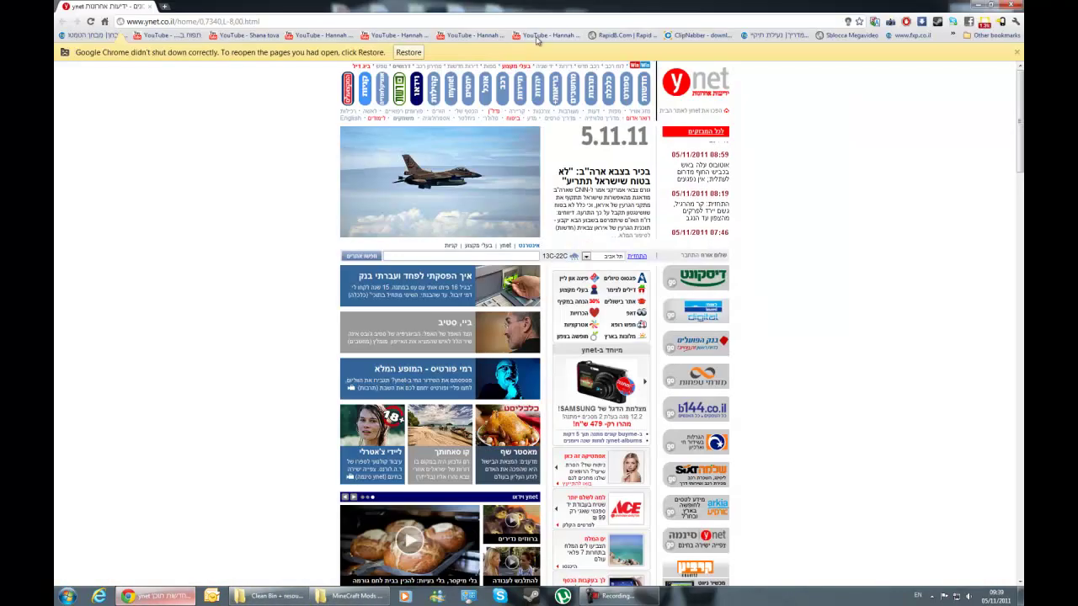
{"action": "left_click", "coordinate": [160, 596]}
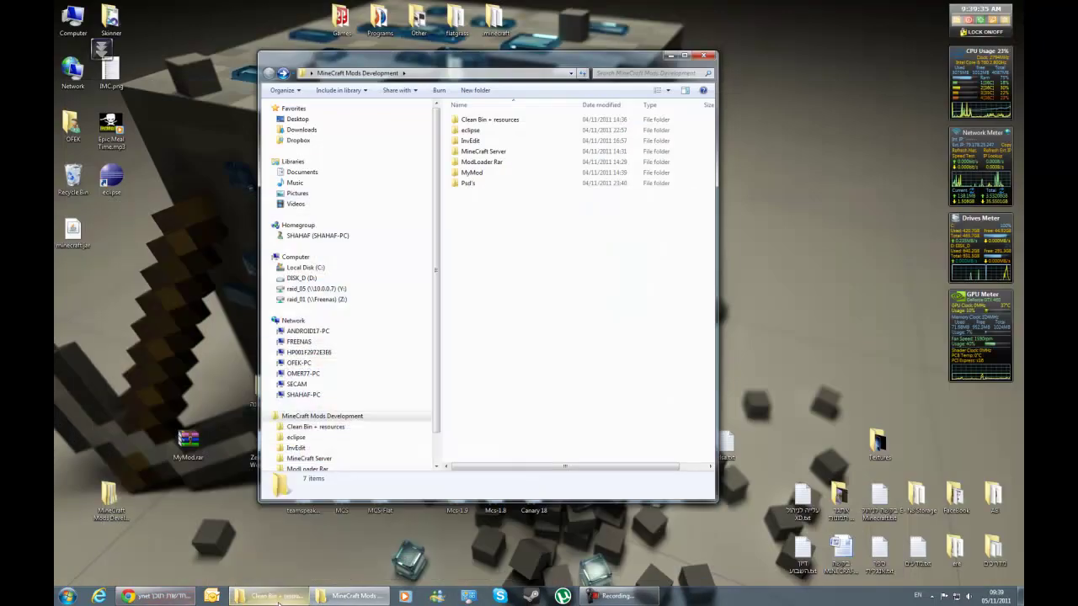
Look for the MCP archives in the user profile's Downloads folder.
{"action": "left_click", "coordinate": [274, 598]}
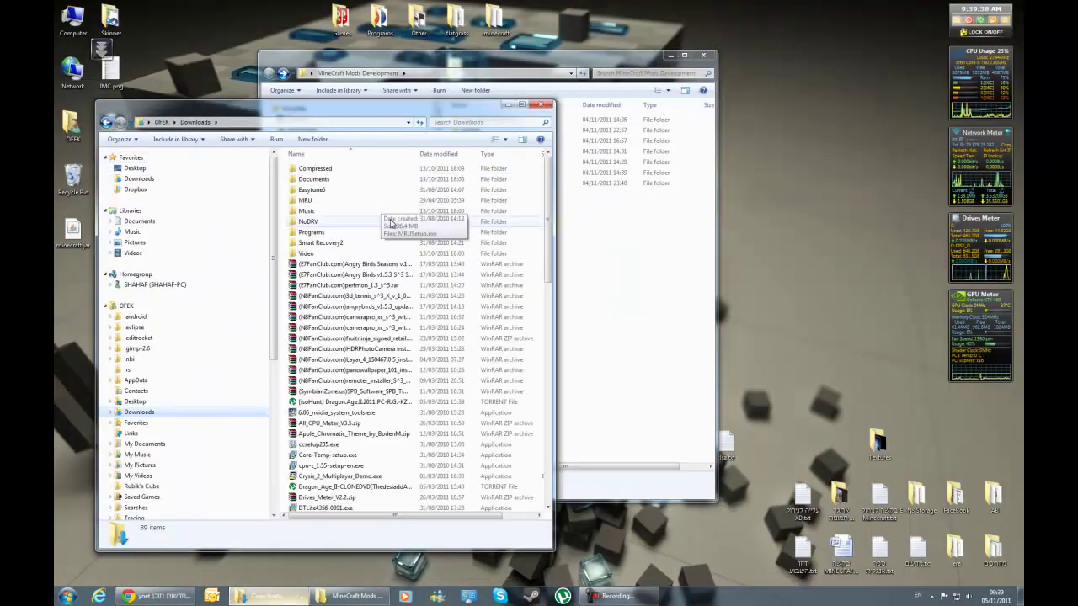
{"action": "left_click", "coordinate": [364, 286]}
{"action": "type", "text": "mcp"}
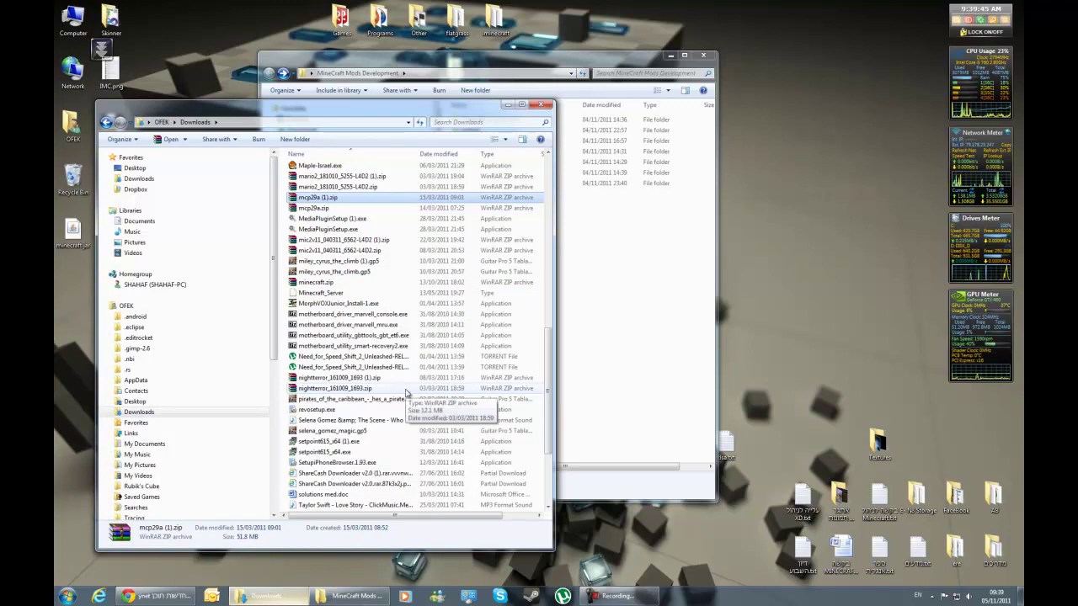
{"action": "key", "text": "Down"}
{"action": "key", "text": "alt+Tab"}
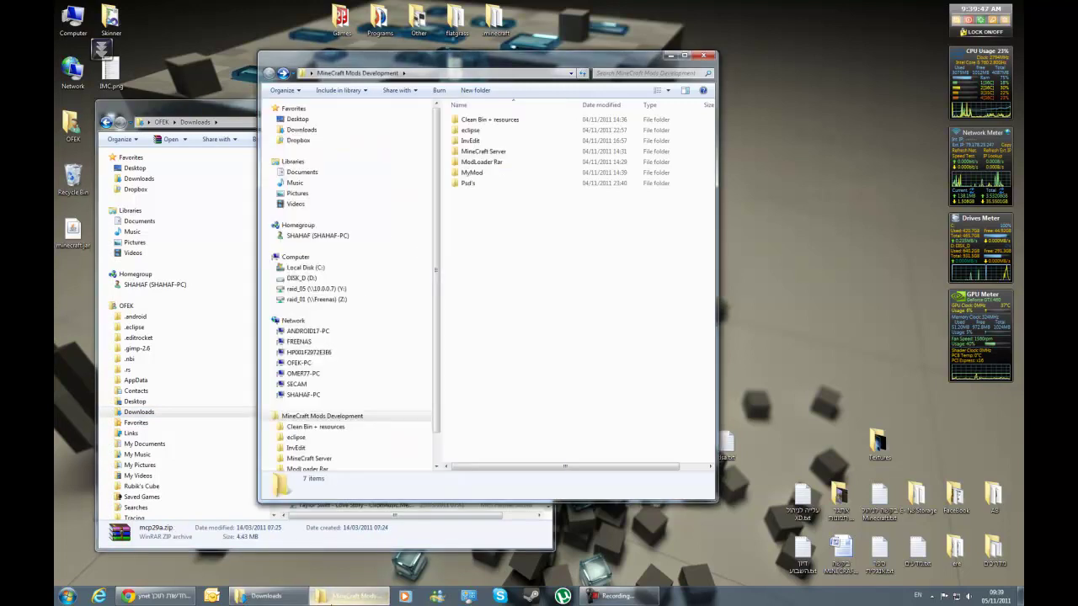
{"action": "left_click", "coordinate": [254, 317]}
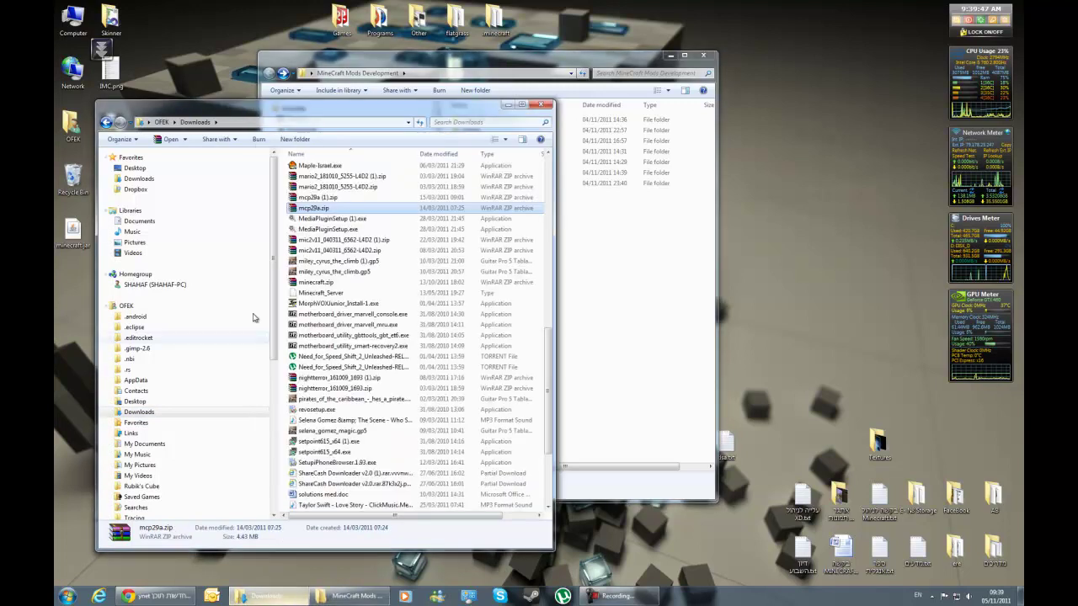
Find mcp44.zip in the Downloads folder on DISK_D (D:) and open the archive.
{"action": "left_click", "coordinate": [106, 306]}
{"action": "left_click", "coordinate": [157, 348]}
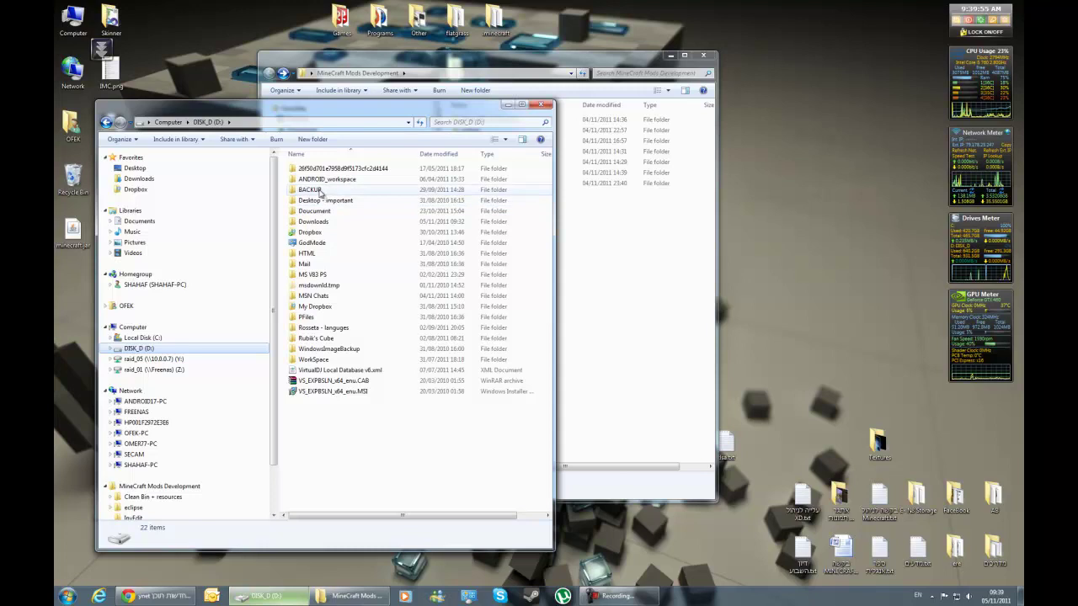
{"action": "left_click", "coordinate": [325, 224]}
{"action": "double_click", "coordinate": [326, 224]}
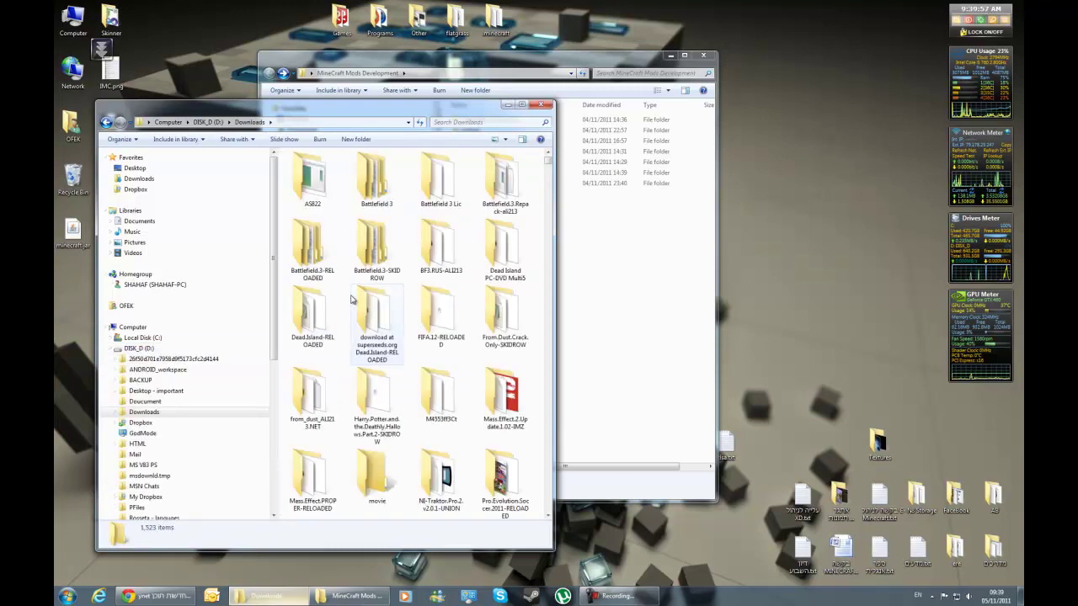
{"action": "type", "text": "mcp3"}
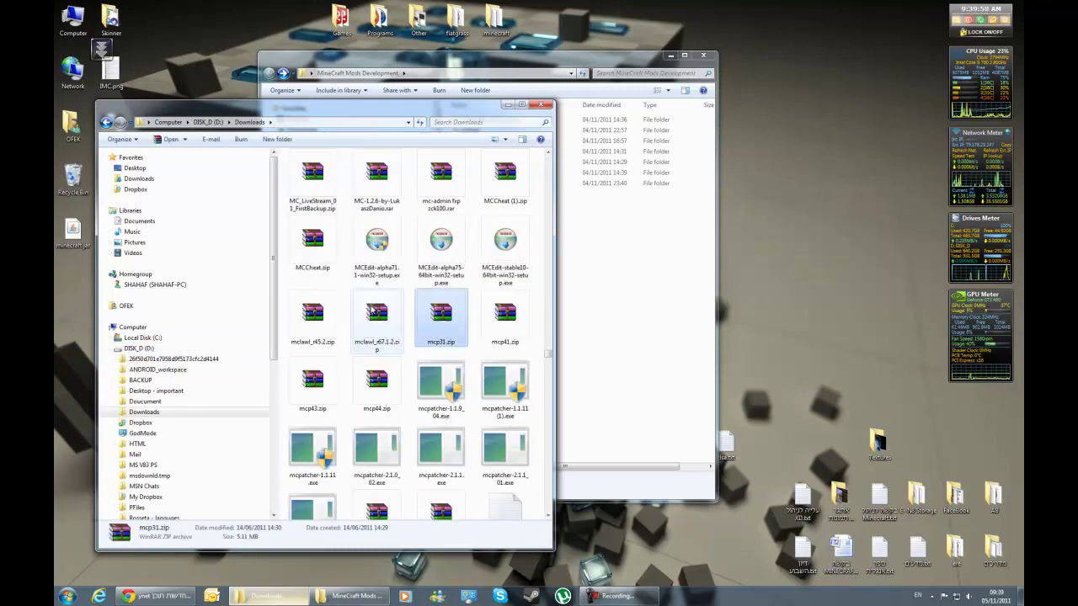
{"action": "double_click", "coordinate": [398, 370]}
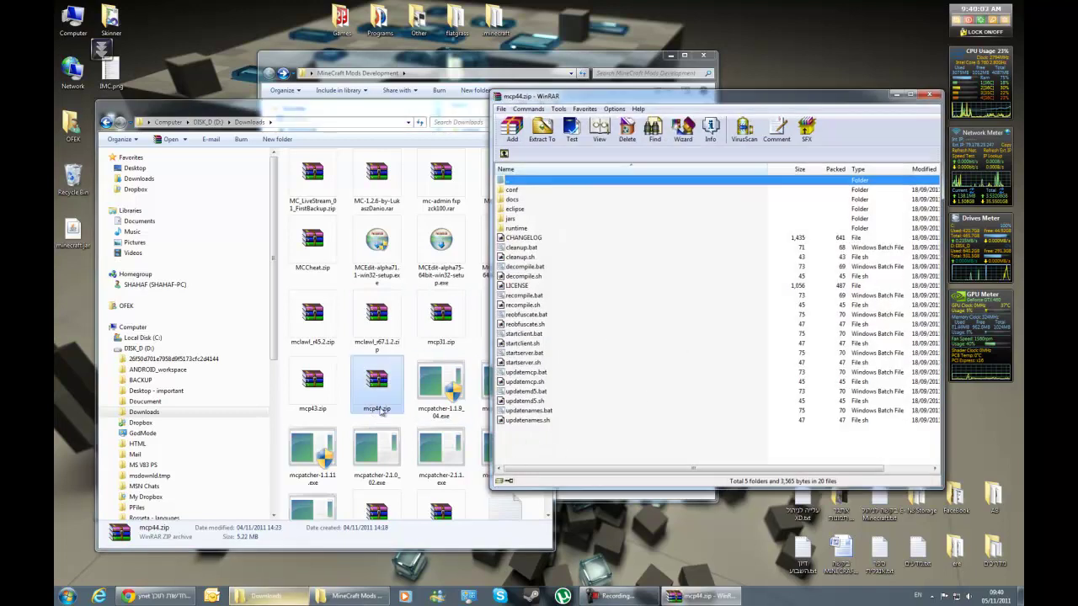
Create a folder named YouTube Tutorial in MineCraft Mods Development and open it.
{"action": "left_click_drag", "start_coordinate": [407, 114], "coordinate": [403, 539]}
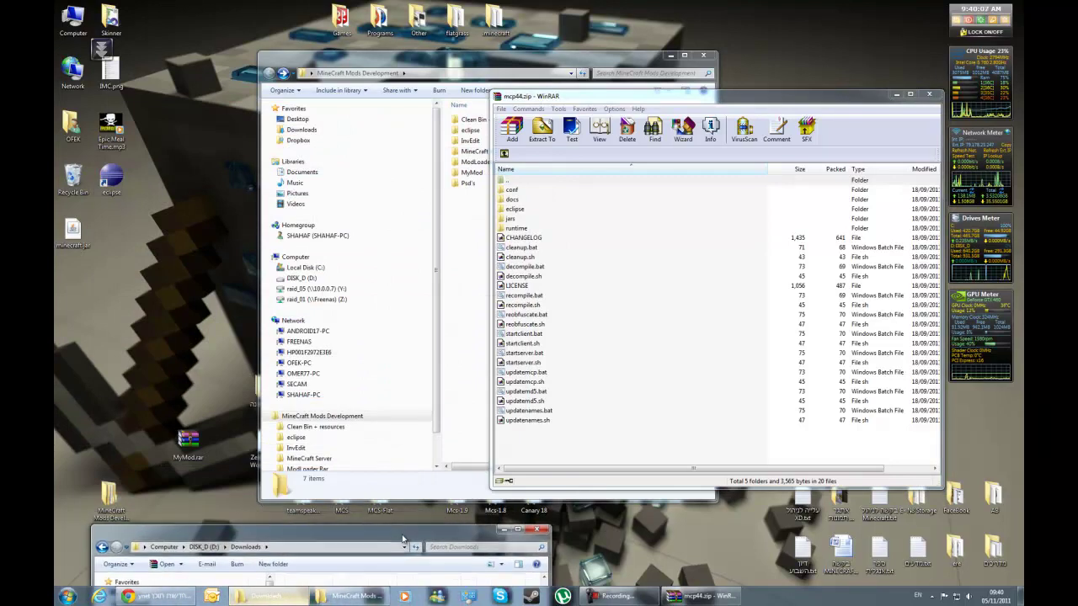
{"action": "left_click", "coordinate": [461, 256]}
{"action": "right_click", "coordinate": [518, 248]}
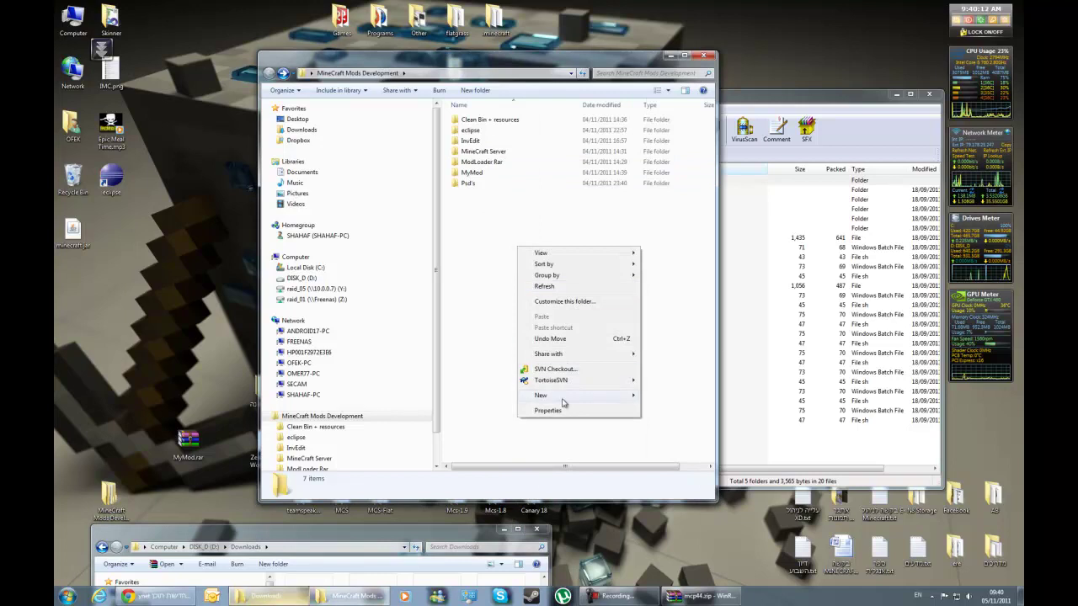
{"action": "mouse_move", "coordinate": [601, 401]}
{"action": "left_click", "coordinate": [694, 398]}
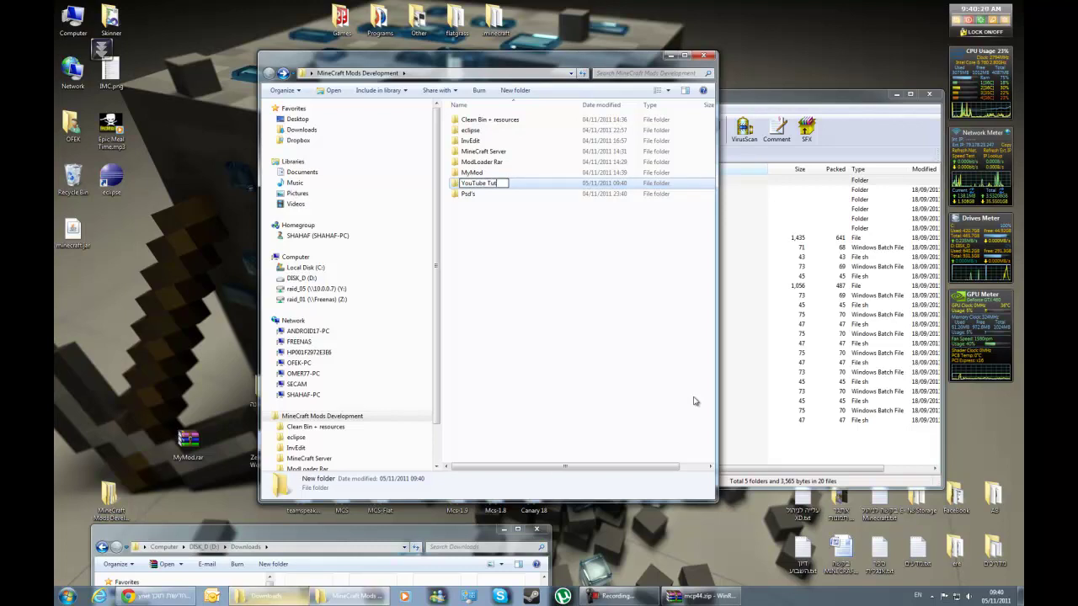
{"action": "key", "text": "Return"}
{"action": "key", "text": "Return"}
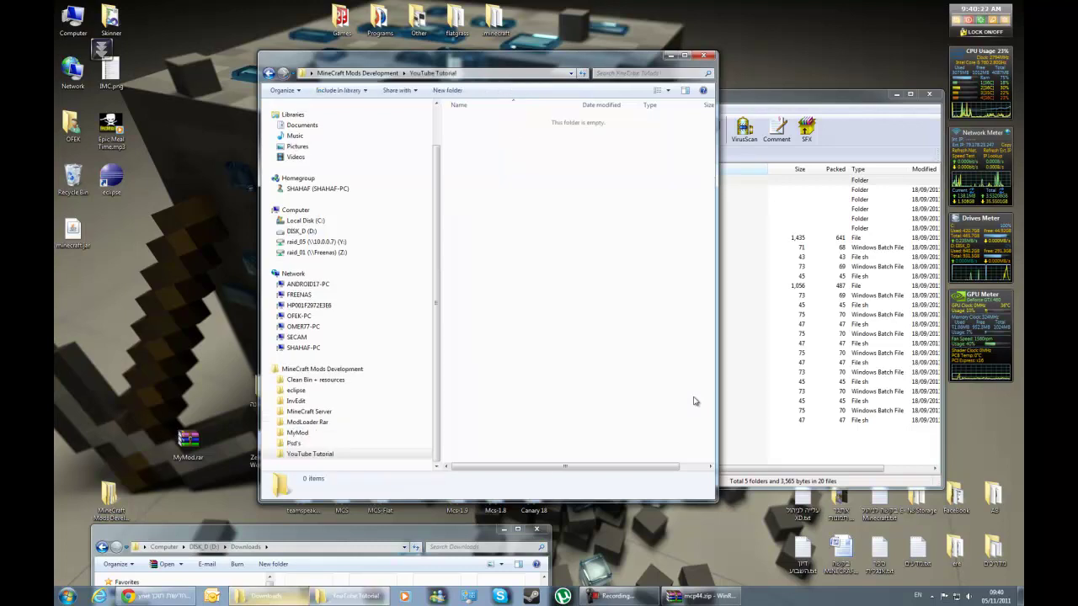
Extract all contents of mcp44.zip into the YouTube Tutorial folder, and close the archive and the Downloads window.
{"action": "left_click", "coordinate": [828, 440]}
{"action": "left_click_drag", "start_coordinate": [543, 436], "coordinate": [517, 194]}
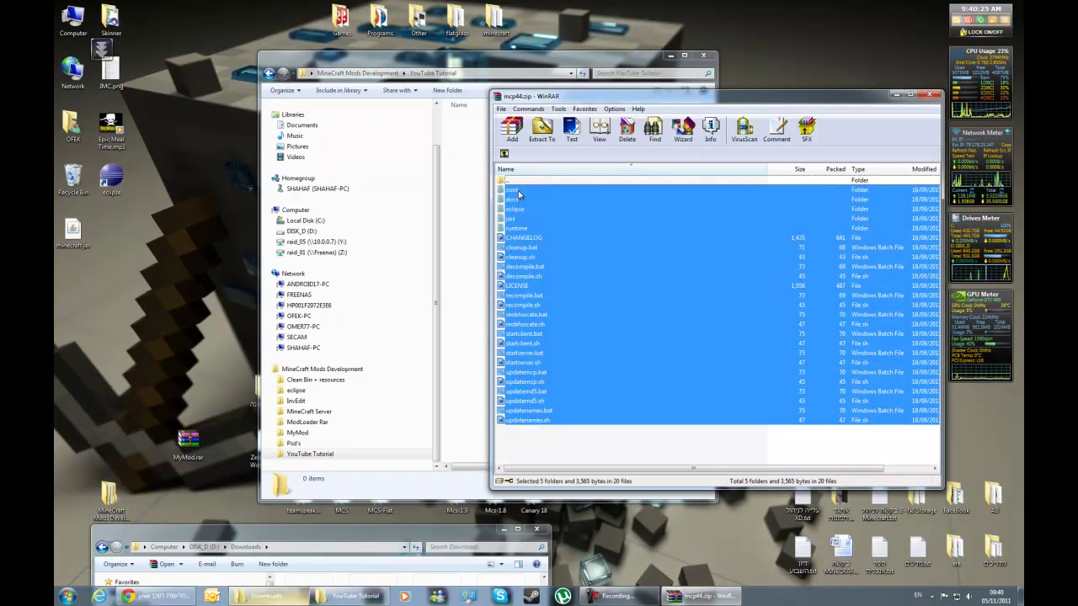
{"action": "left_click_drag", "start_coordinate": [609, 268], "coordinate": [459, 254]}
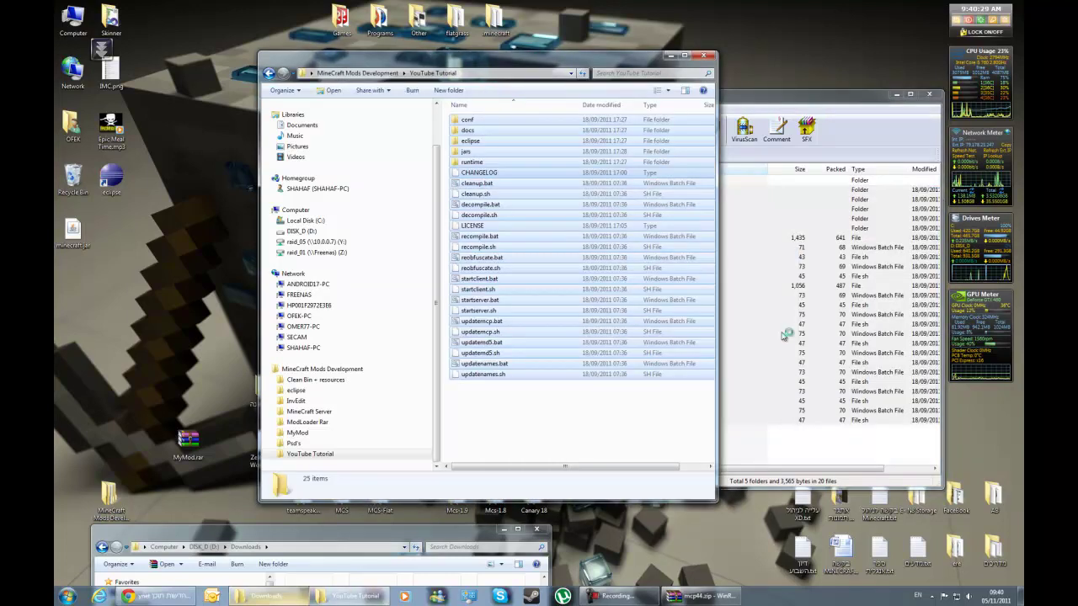
{"action": "left_click", "coordinate": [929, 95]}
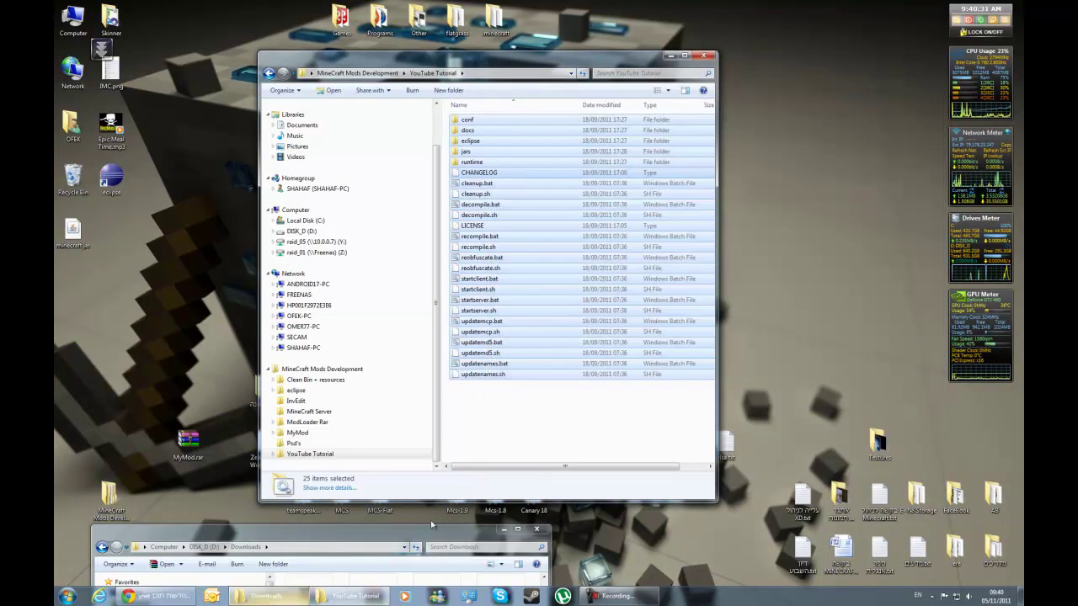
{"action": "left_click", "coordinate": [537, 532]}
{"action": "mouse_move", "coordinate": [561, 429]}
{"action": "left_mouse_down"}
{"action": "mouse_move", "coordinate": [524, 301]}
{"action": "mouse_move", "coordinate": [518, 95]}
{"action": "mouse_move", "coordinate": [551, 416]}
{"action": "left_mouse_up"}
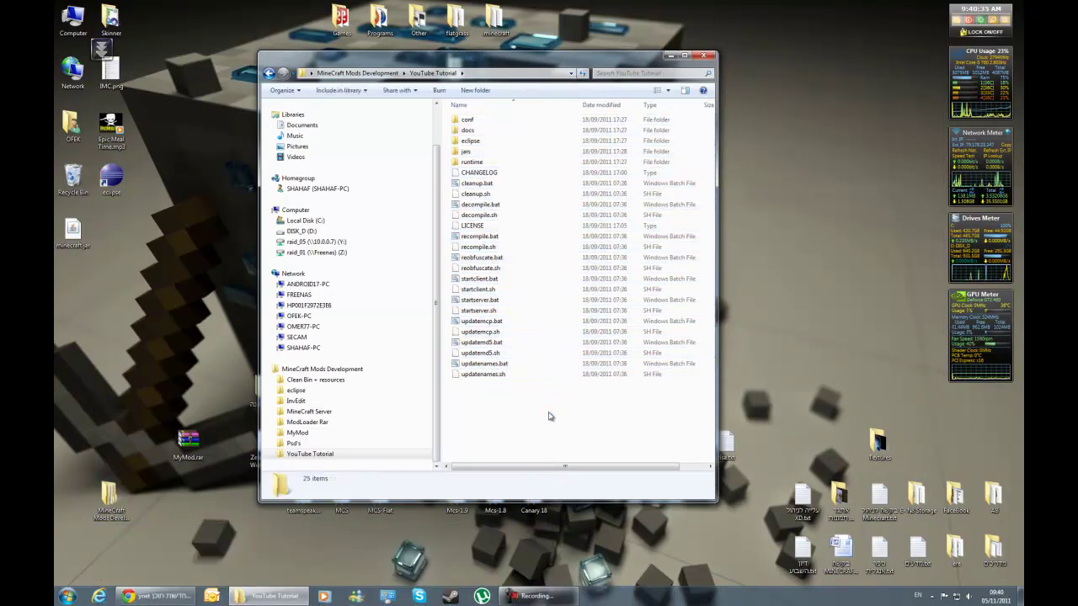
Look through the extracted MCP files and inside the jars folder of YouTube Tutorial.
{"action": "double_click", "coordinate": [508, 155]}
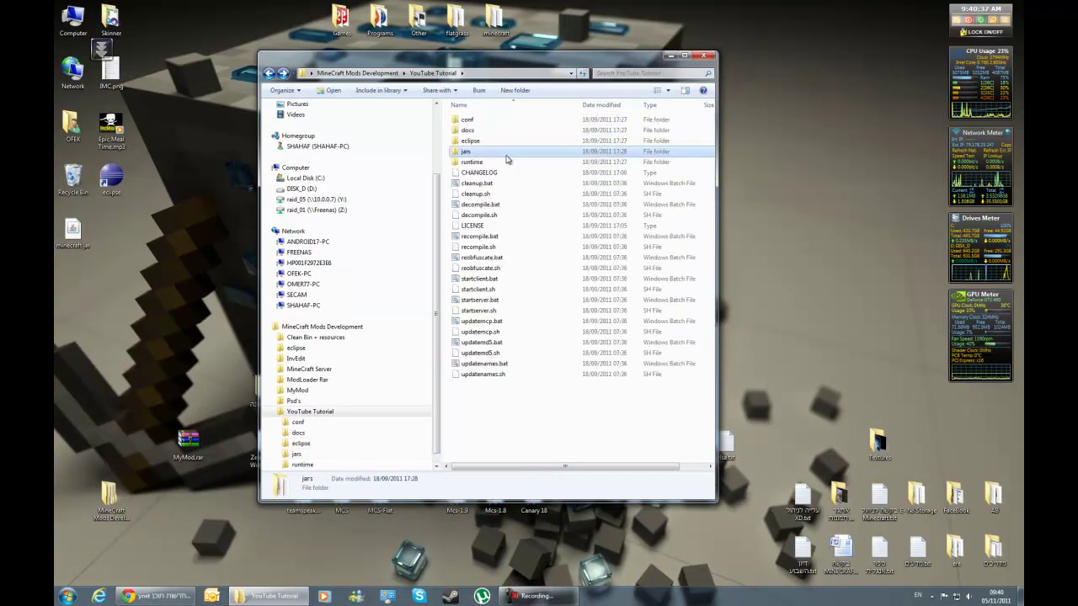
{"action": "left_click", "coordinate": [509, 161]}
{"action": "left_click_drag", "start_coordinate": [518, 391], "coordinate": [519, 453]}
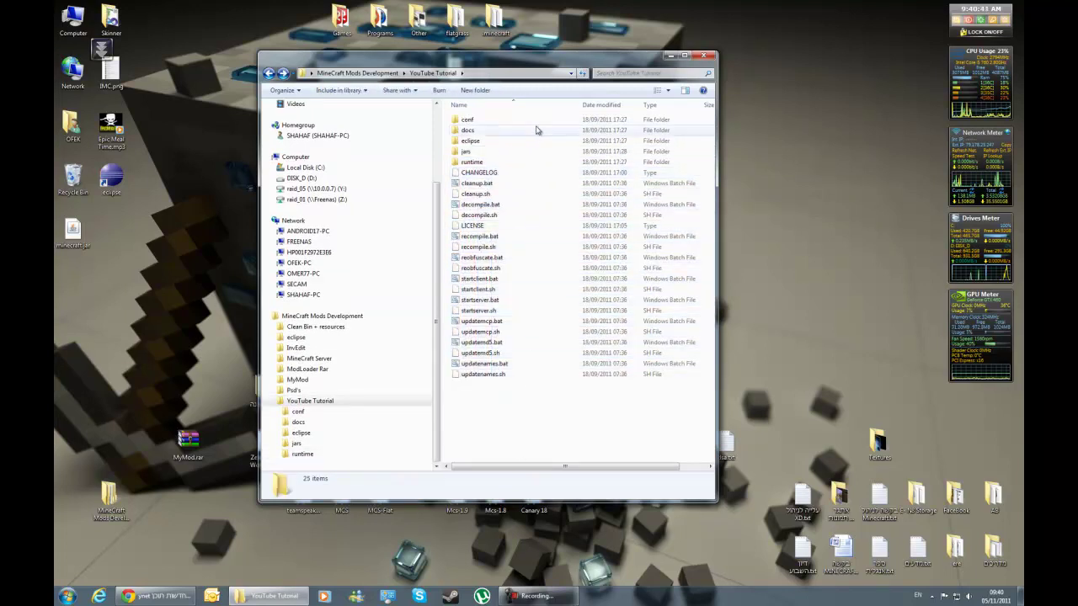
{"action": "left_click", "coordinate": [379, 72]}
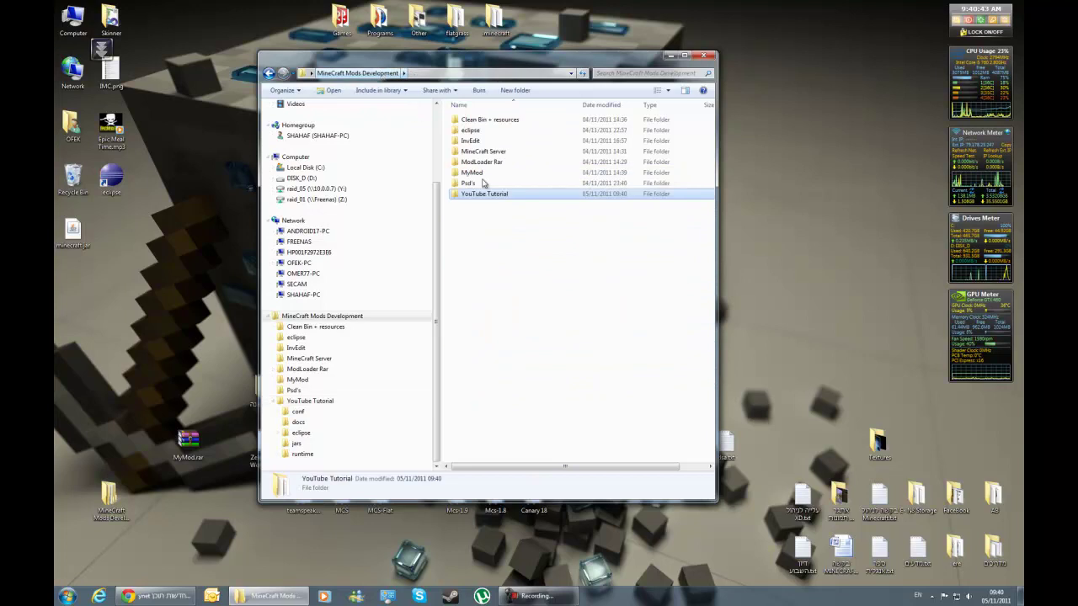
{"action": "left_click", "coordinate": [507, 320]}
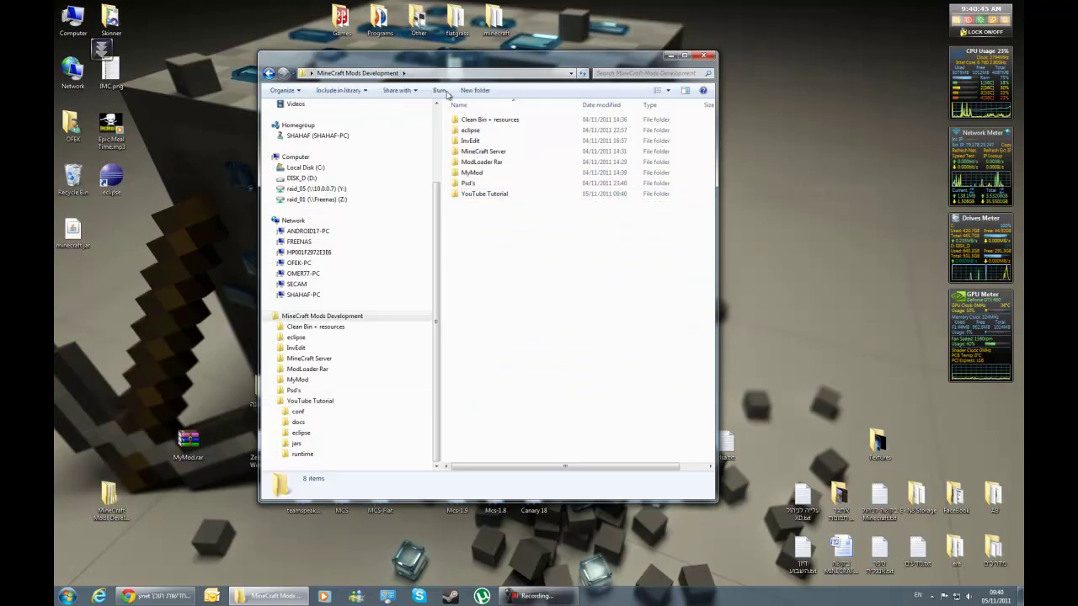
{"action": "double_click", "coordinate": [487, 194]}
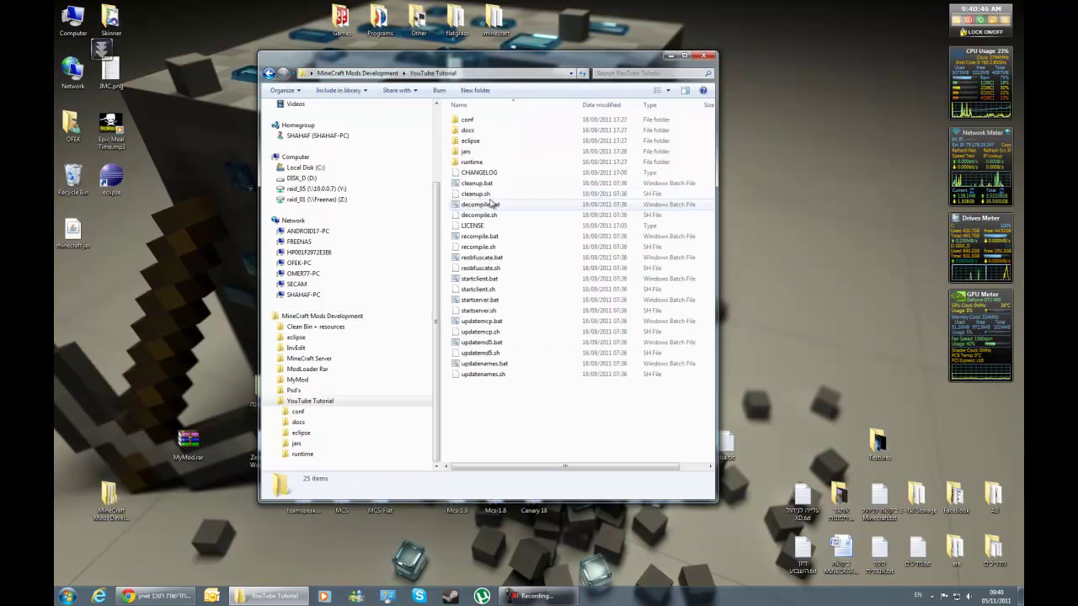
{"action": "double_click", "coordinate": [479, 153]}
{"action": "key", "text": "BackSpace"}
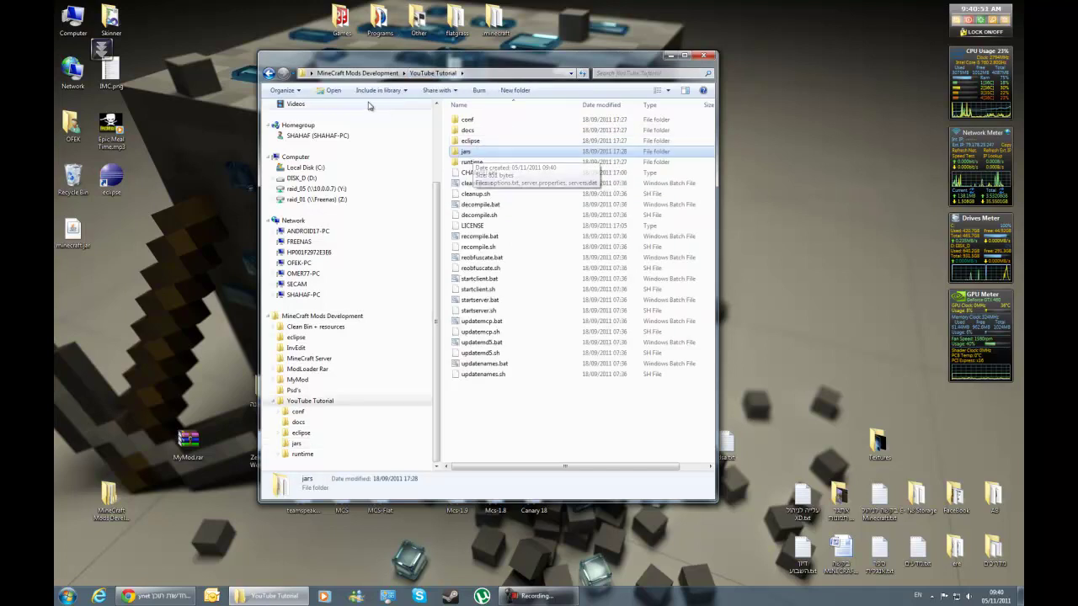
Copy the bin and resources folders from Clean Bin + resources into the jars folder of YouTube Tutorial.
{"action": "key", "text": "BackSpace"}
{"action": "double_click", "coordinate": [506, 123]}
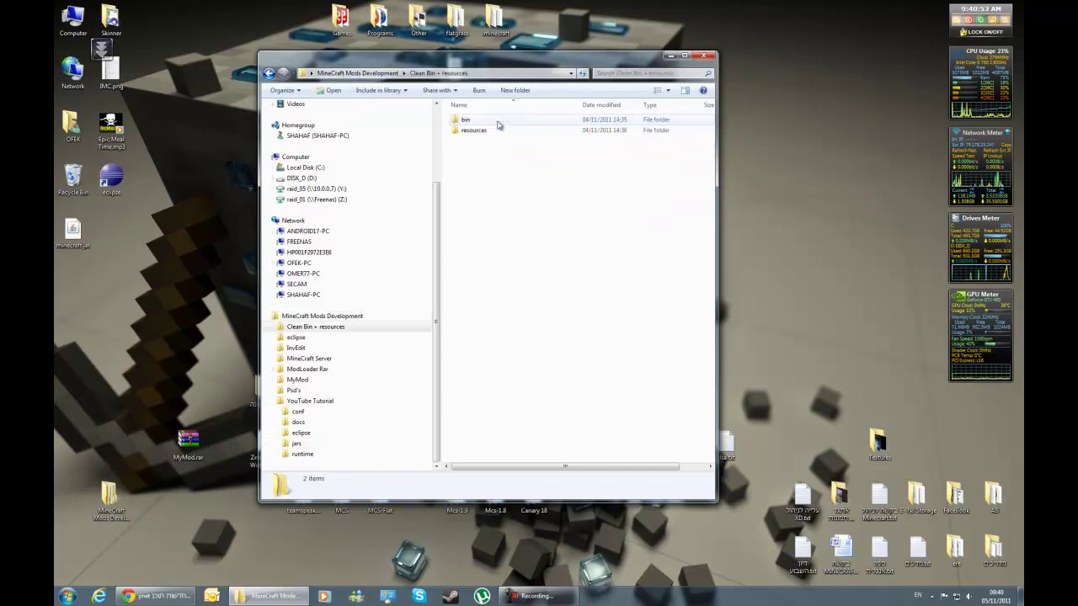
{"action": "left_click_drag", "start_coordinate": [508, 167], "coordinate": [472, 130]}
{"action": "right_click", "coordinate": [472, 130]}
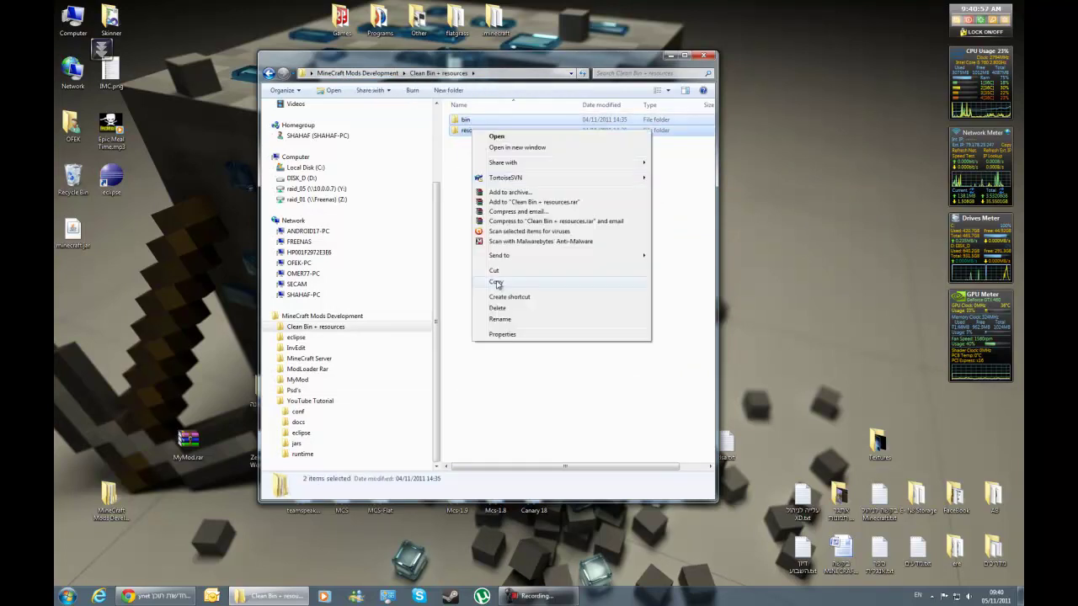
{"action": "left_click", "coordinate": [496, 282]}
{"action": "key", "text": "BackSpace"}
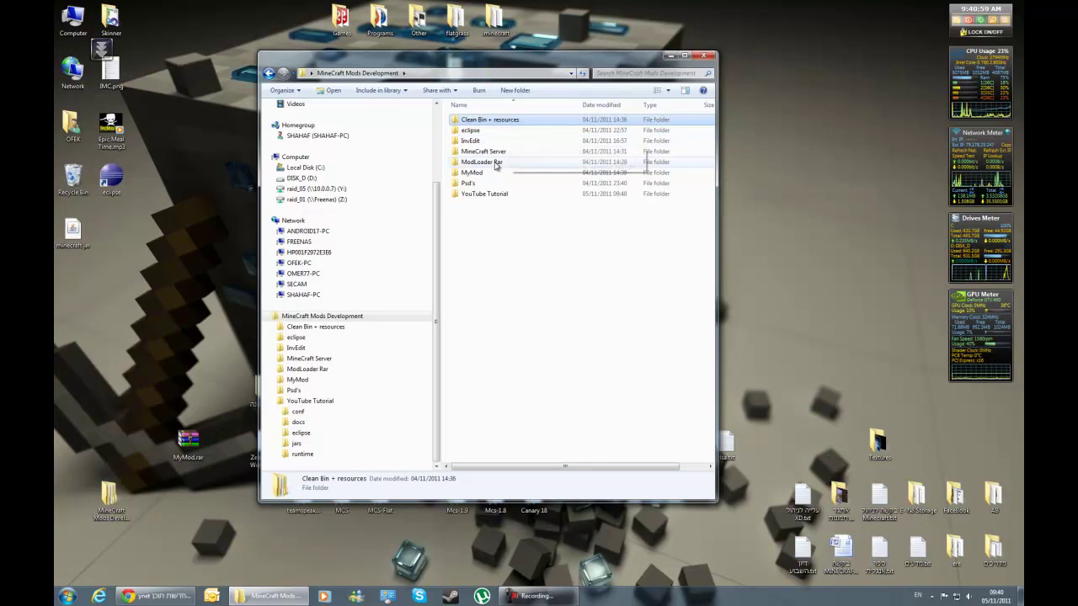
{"action": "double_click", "coordinate": [505, 193]}
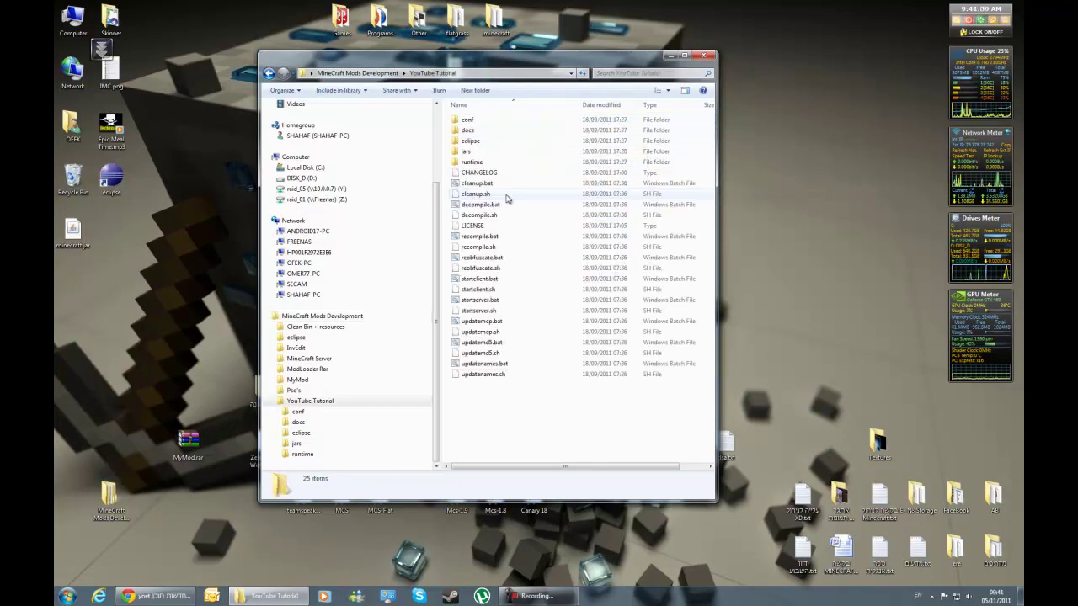
{"action": "double_click", "coordinate": [482, 153]}
{"action": "right_click", "coordinate": [544, 228]}
{"action": "left_click", "coordinate": [572, 297]}
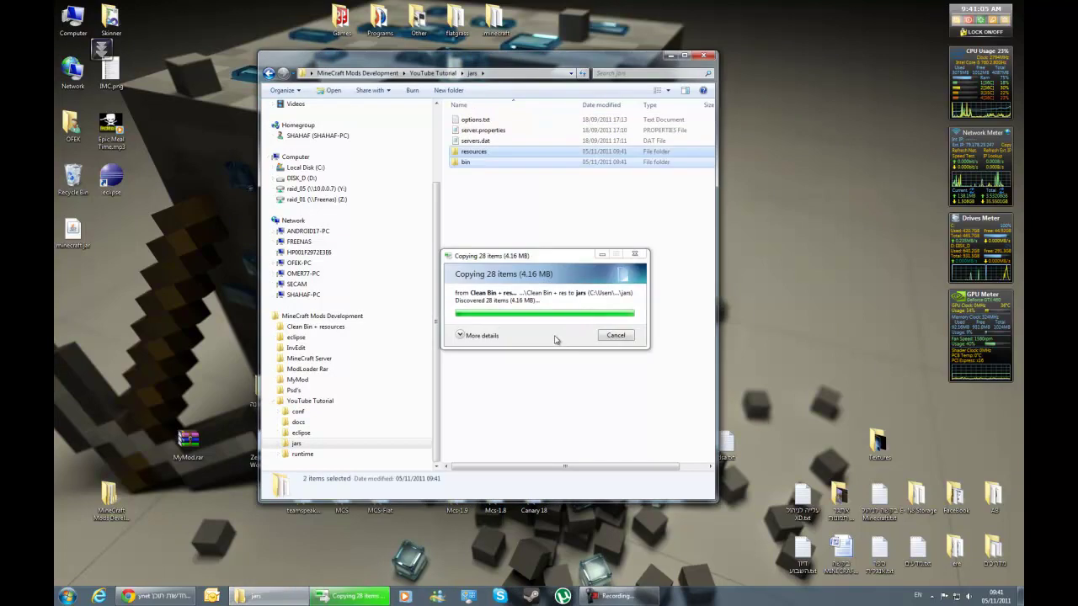
{"action": "left_click", "coordinate": [483, 182]}
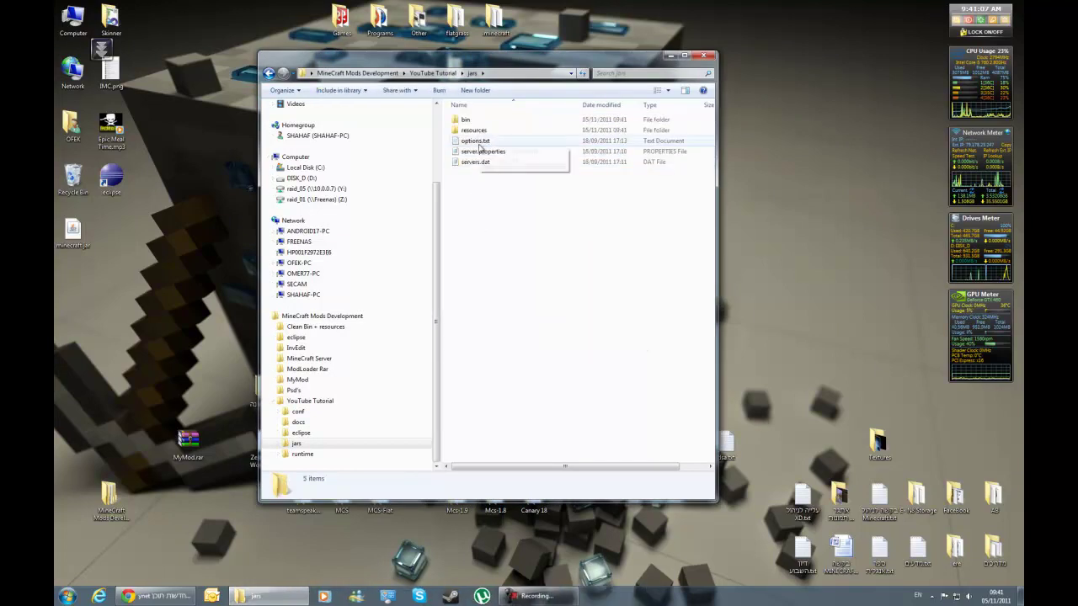
{"action": "left_click", "coordinate": [477, 132]}
{"action": "left_click", "coordinate": [472, 119]}
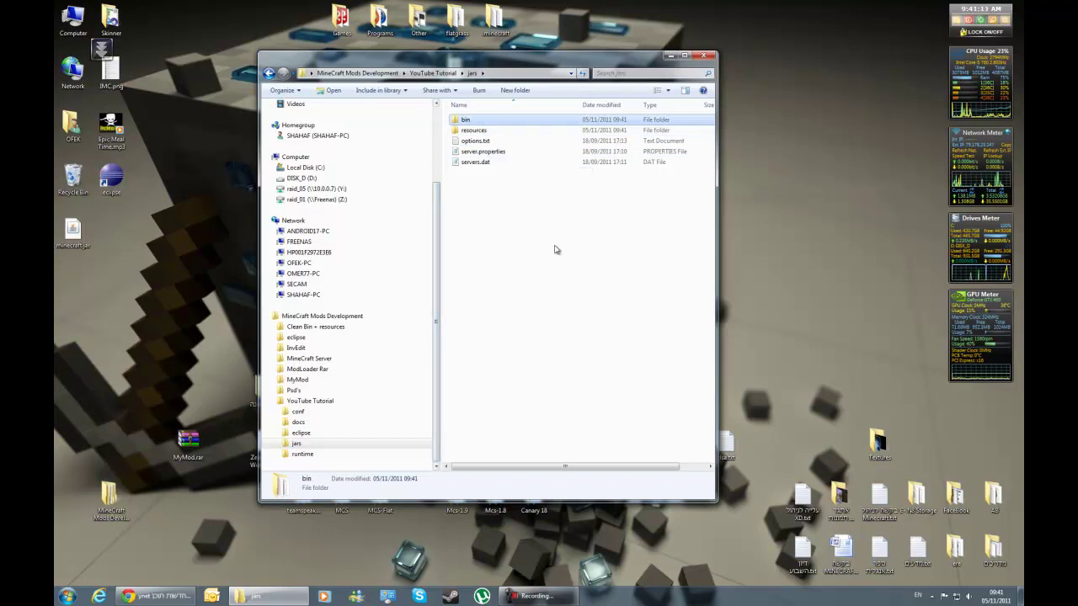
Open ModLoader.zip from the ModLoader Rar folder and select all of its class files.
{"action": "left_click", "coordinate": [433, 73]}
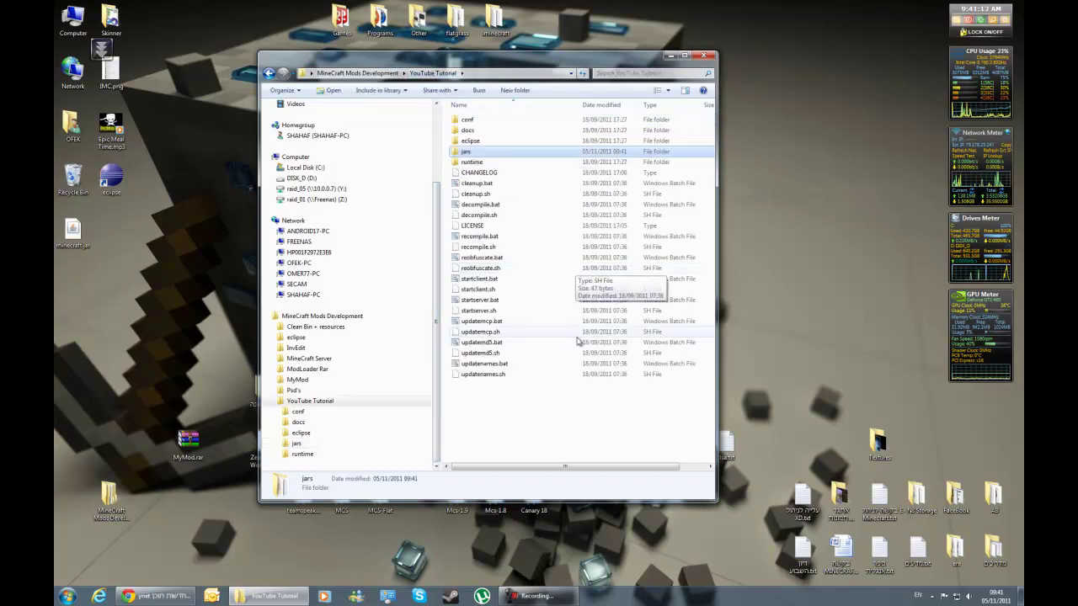
{"action": "left_click", "coordinate": [579, 392]}
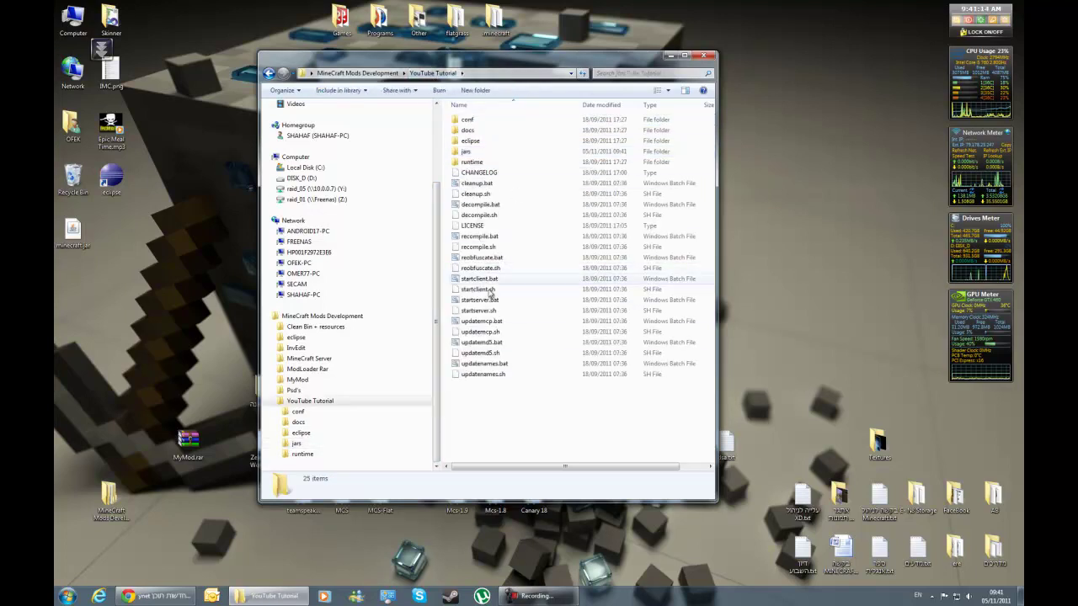
{"action": "left_click", "coordinate": [345, 73]}
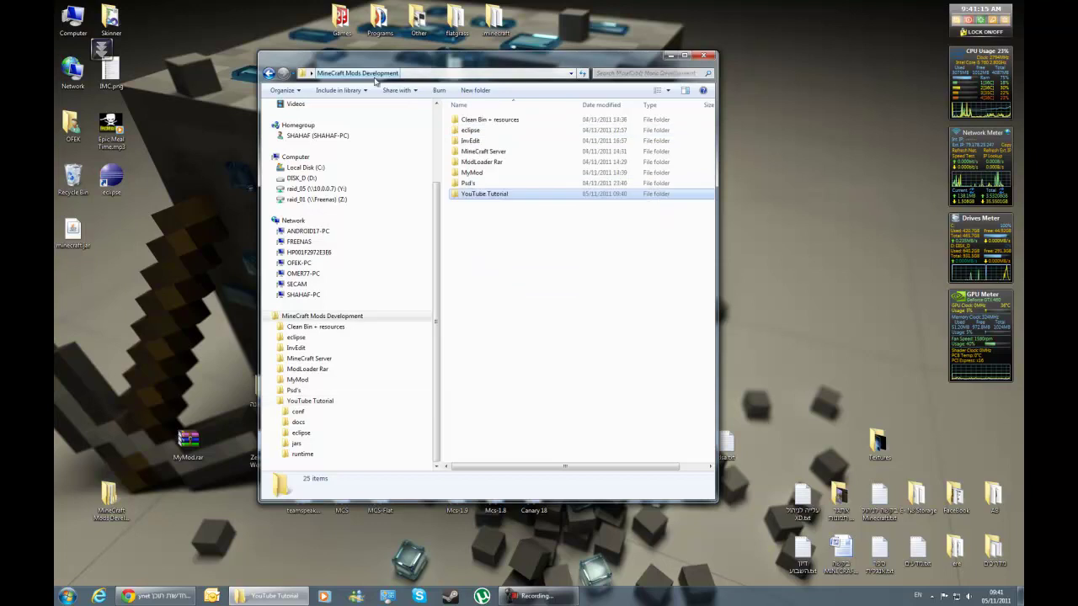
{"action": "double_click", "coordinate": [502, 164]}
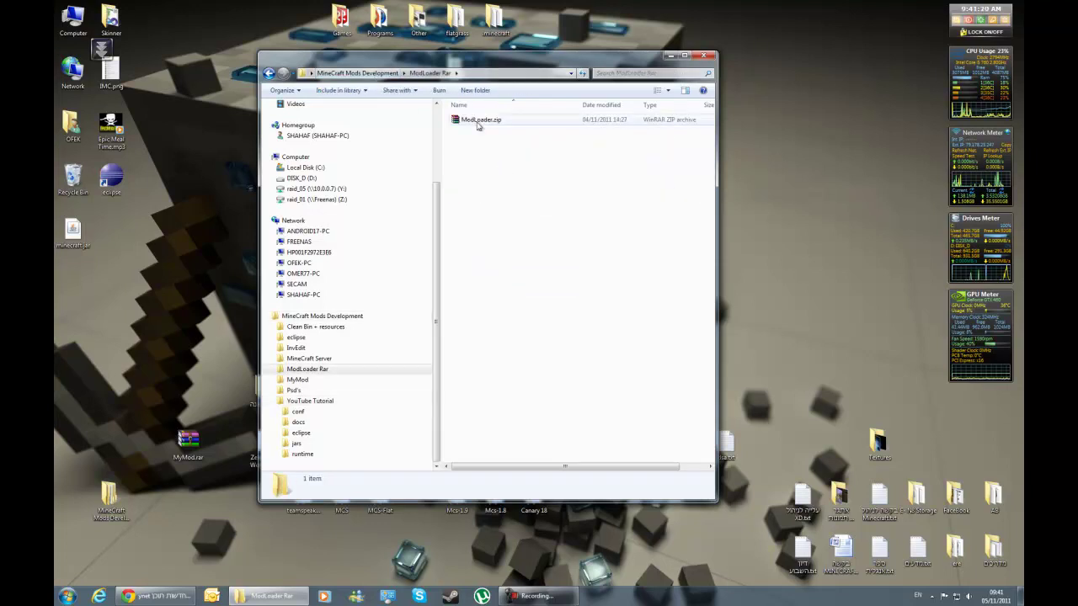
{"action": "double_click", "coordinate": [480, 121]}
{"action": "left_click_drag", "start_coordinate": [565, 373], "coordinate": [542, 193]}
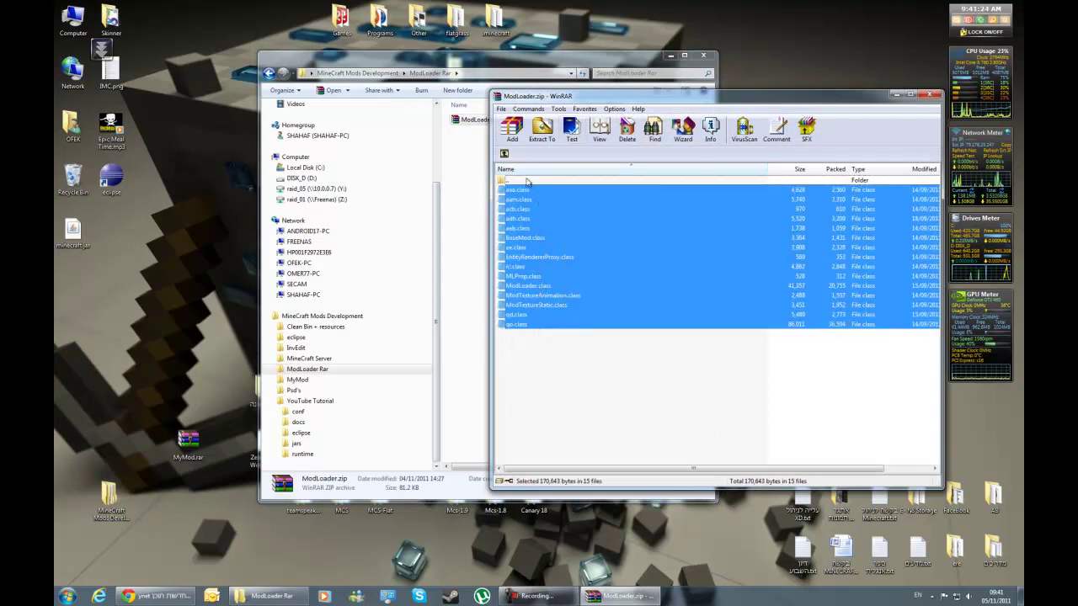
Open minecraft.jar from YouTube Tutorial's jars\bin folder as an archive in WinRAR.
{"action": "left_click", "coordinate": [358, 74]}
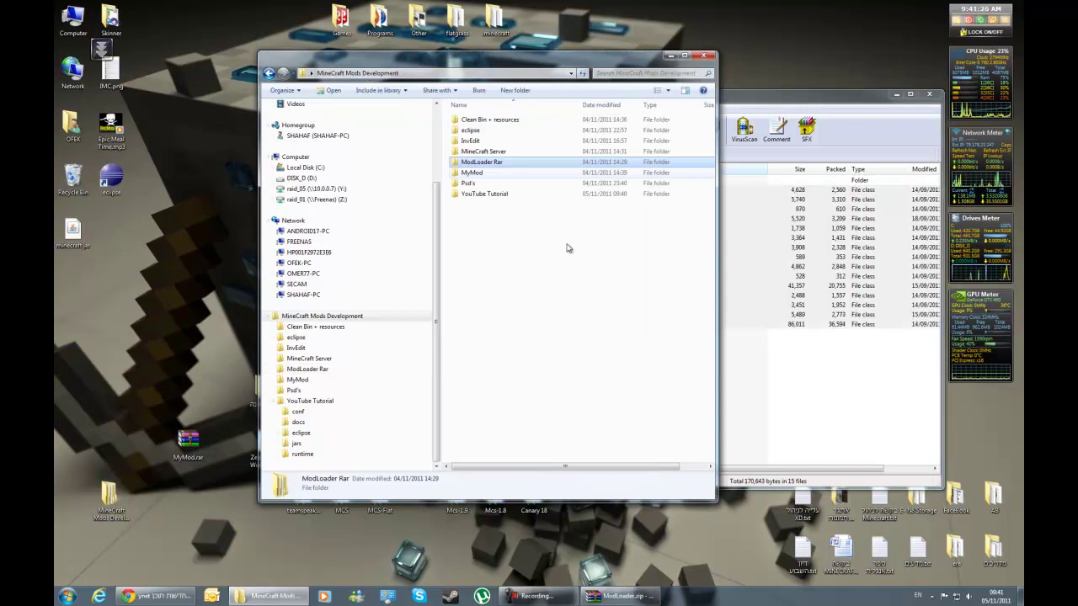
{"action": "double_click", "coordinate": [505, 194]}
{"action": "double_click", "coordinate": [468, 154]}
{"action": "double_click", "coordinate": [470, 120]}
{"action": "right_click", "coordinate": [490, 174]}
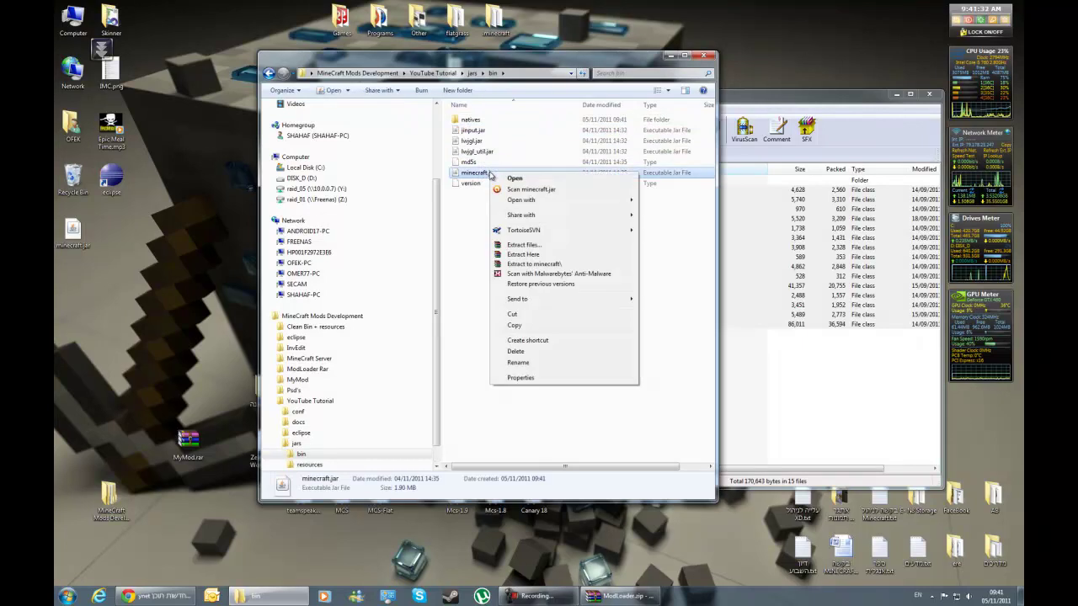
{"action": "mouse_move", "coordinate": [537, 203]}
{"action": "left_click", "coordinate": [687, 235]}
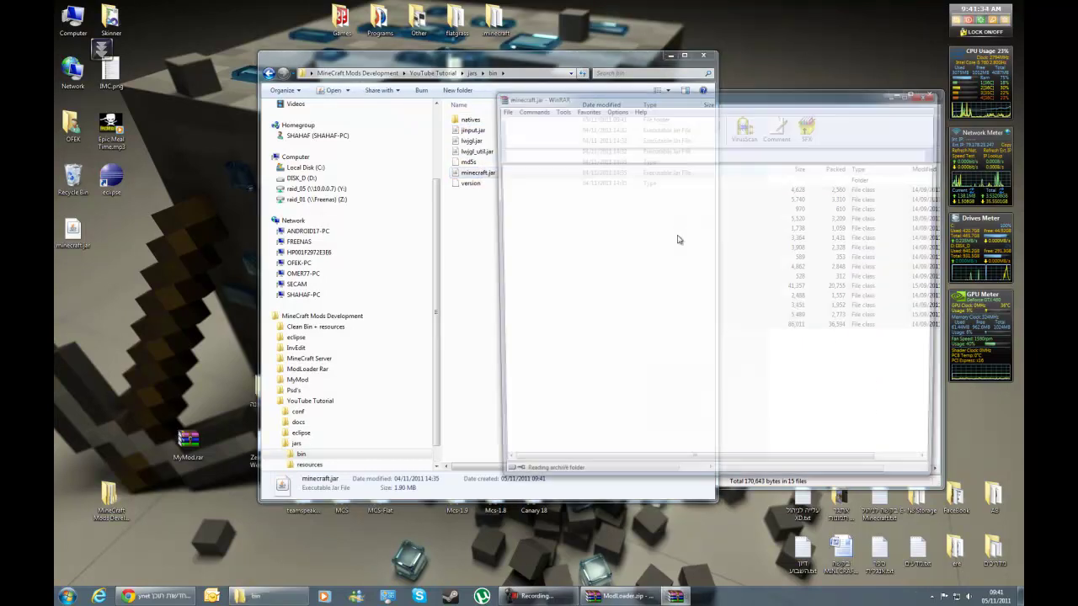
Add all the ModLoader.zip class files to the minecraft.jar archive.
{"action": "left_click_drag", "start_coordinate": [544, 94], "coordinate": [262, 94]}
{"action": "left_click_drag", "start_coordinate": [907, 412], "coordinate": [581, 192]}
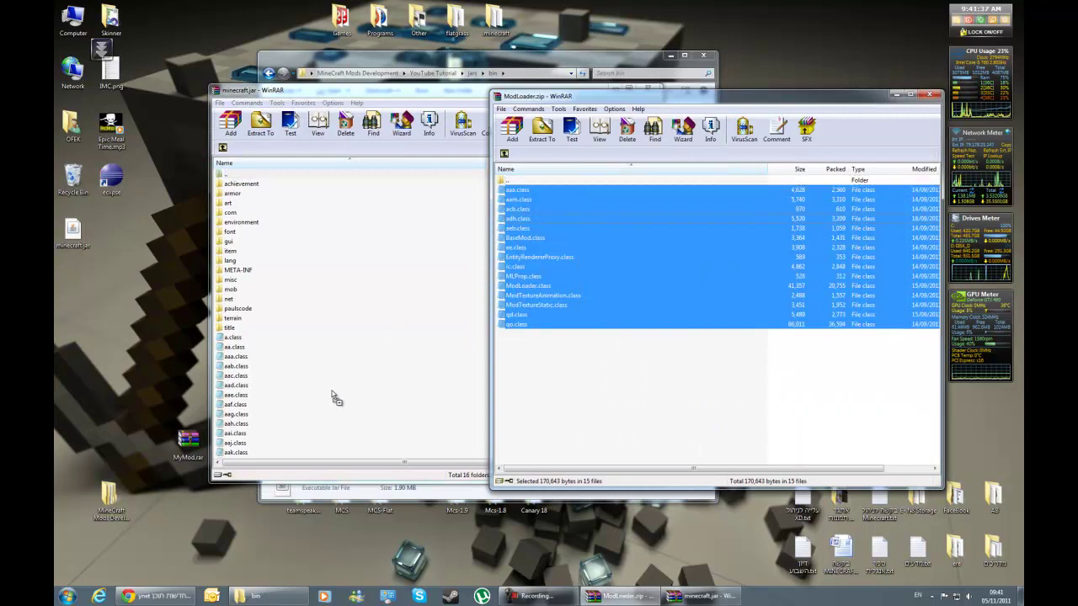
{"action": "left_click_drag", "start_coordinate": [335, 398], "coordinate": [333, 394]}
{"action": "left_click", "coordinate": [428, 371]}
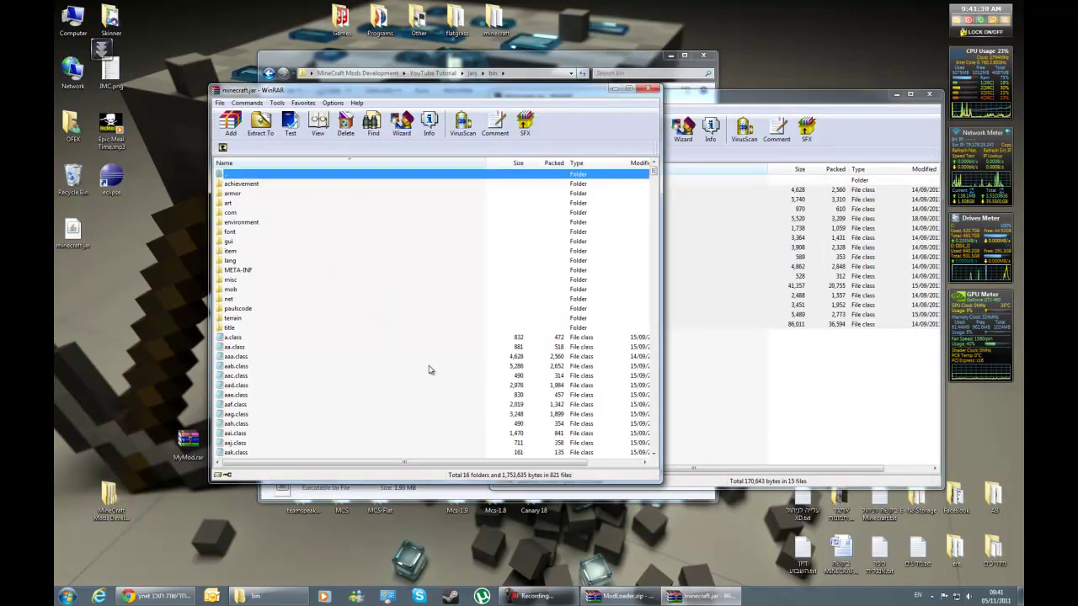
Examine the META-INF folder among the contents of minecraft.jar.
{"action": "left_click", "coordinate": [240, 271]}
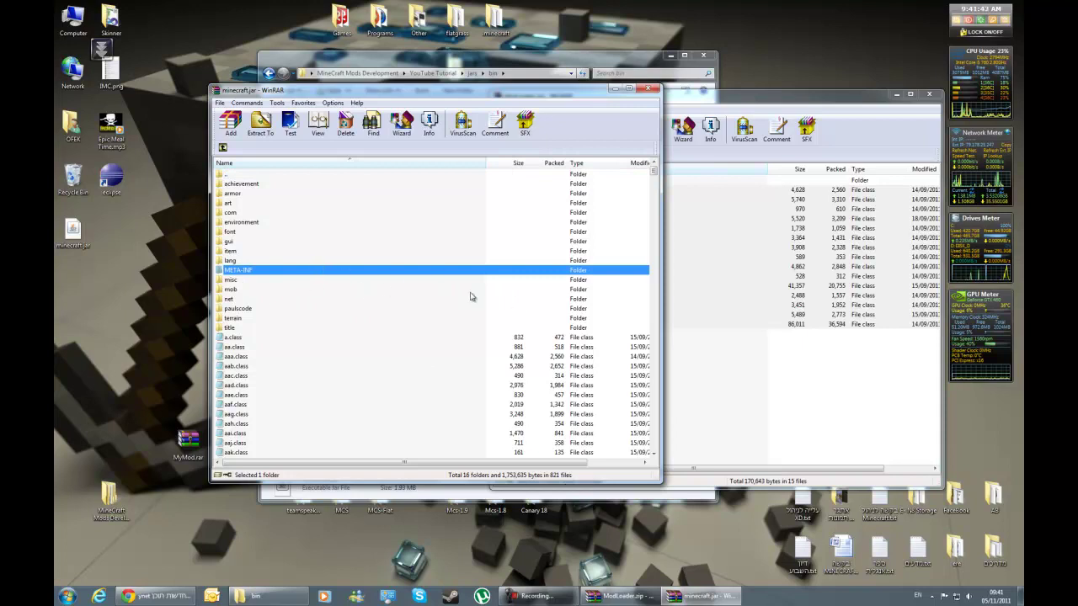
{"action": "mouse_move", "coordinate": [404, 463]}
{"action": "left_mouse_down"}
{"action": "mouse_move", "coordinate": [434, 463]}
{"action": "mouse_move", "coordinate": [404, 463]}
{"action": "left_mouse_up"}
{"action": "left_click", "coordinate": [241, 290]}
{"action": "left_click", "coordinate": [252, 261]}
{"action": "left_click", "coordinate": [251, 281]}
{"action": "left_click", "coordinate": [252, 254]}
{"action": "left_click", "coordinate": [250, 271]}
Close the minecraft.jar and ModLoader.zip archives and return to the MineCraft Mods Development folder.
{"action": "left_click", "coordinate": [646, 89]}
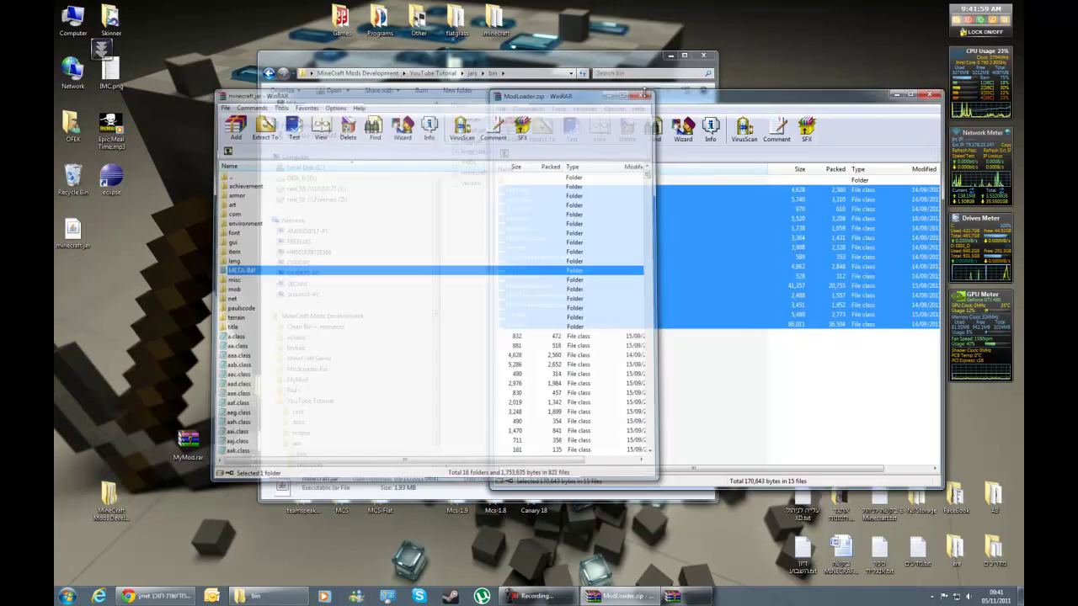
{"action": "left_click", "coordinate": [930, 95]}
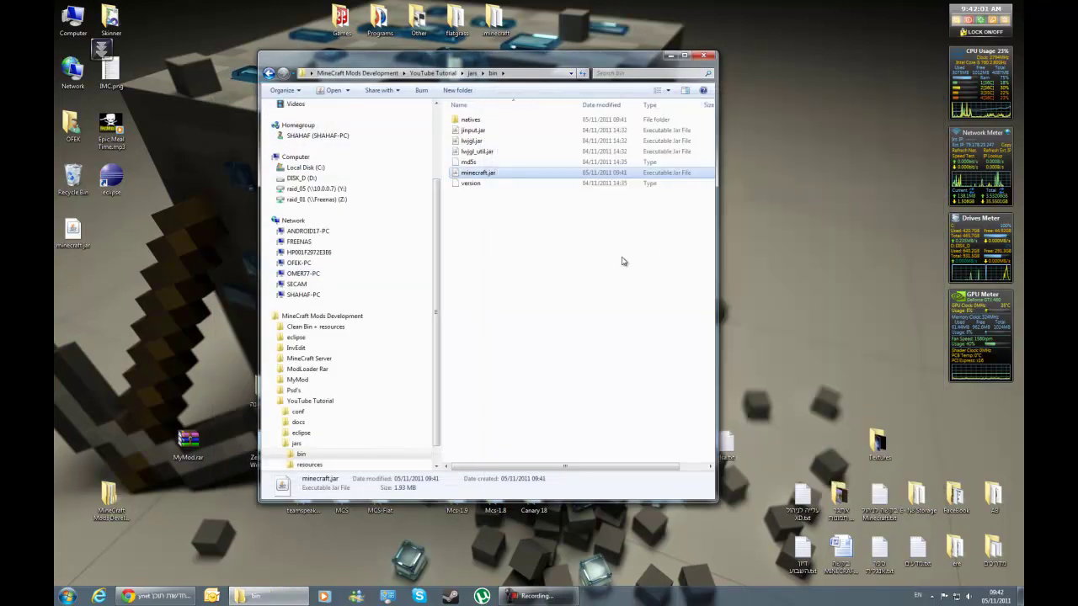
{"action": "left_click", "coordinate": [491, 174]}
{"action": "left_click", "coordinate": [357, 73]}
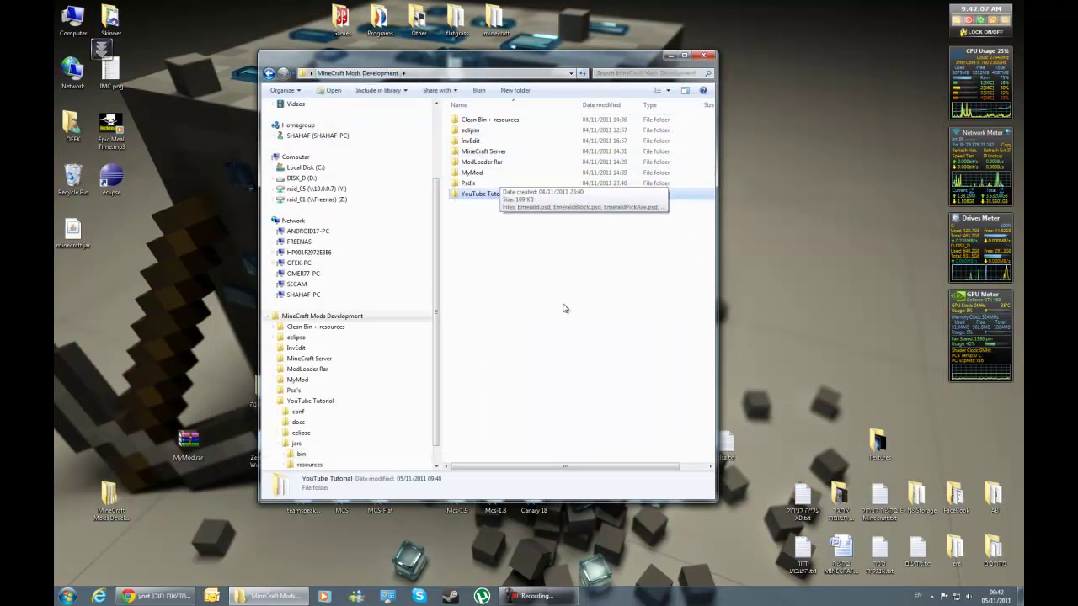
Copy minecraft_server.jar from the MineCraft Server folder into the jars folder of YouTube Tutorial.
{"action": "left_click", "coordinate": [543, 278]}
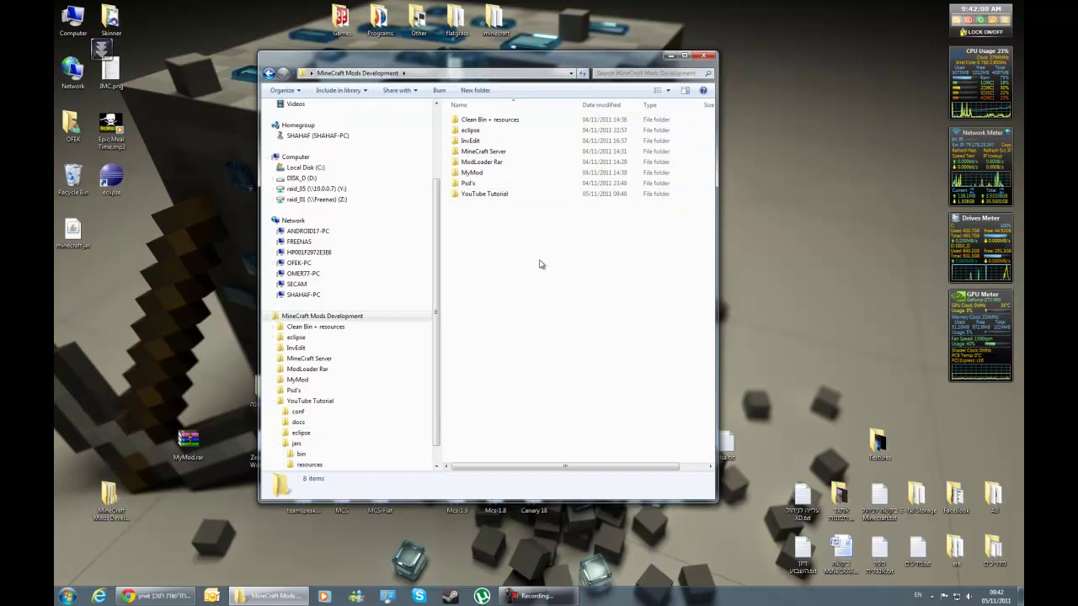
{"action": "double_click", "coordinate": [514, 153]}
{"action": "left_click_drag", "start_coordinate": [536, 176], "coordinate": [443, 121]}
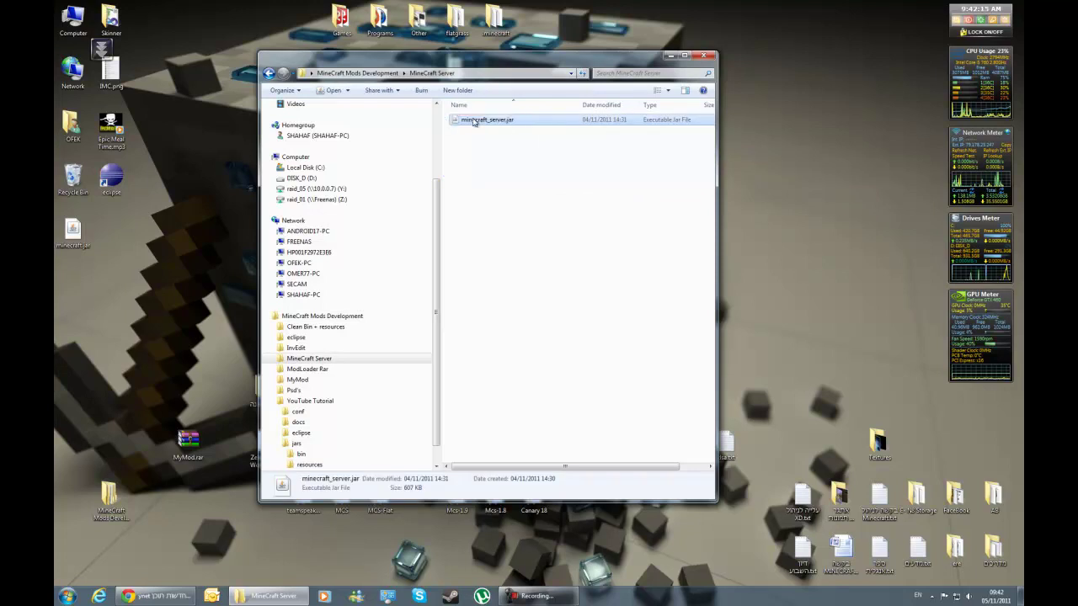
{"action": "right_click", "coordinate": [462, 121]}
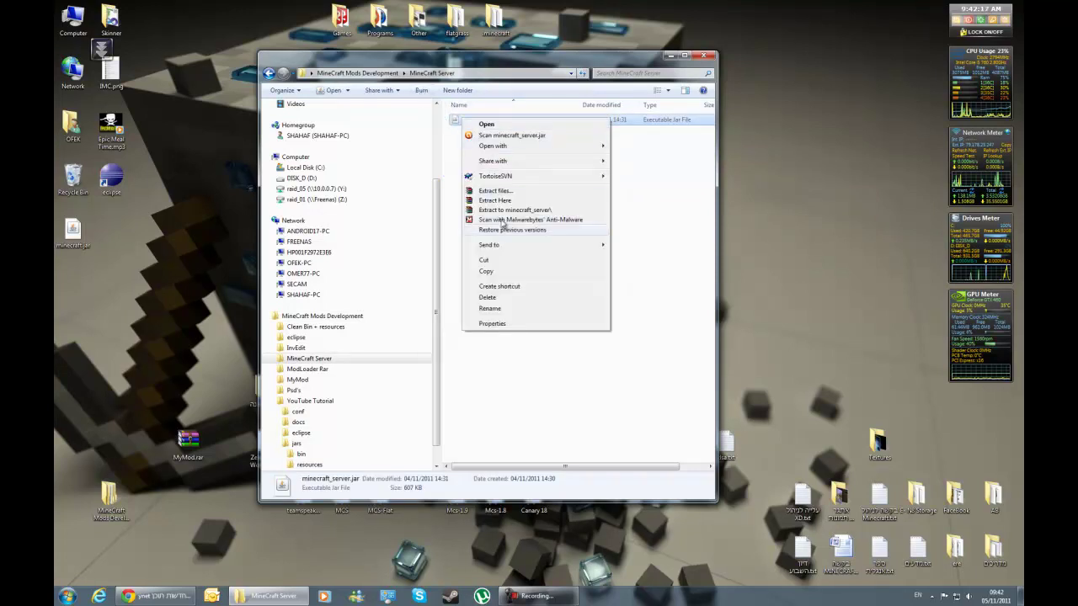
{"action": "left_click", "coordinate": [486, 273]}
{"action": "left_click", "coordinate": [345, 74]}
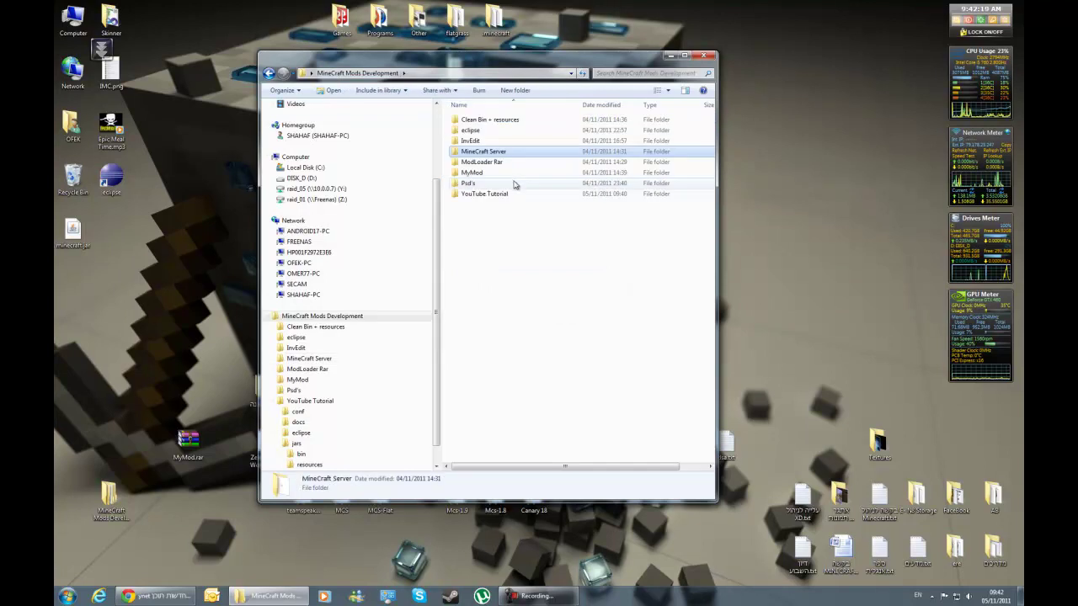
{"action": "double_click", "coordinate": [512, 181]}
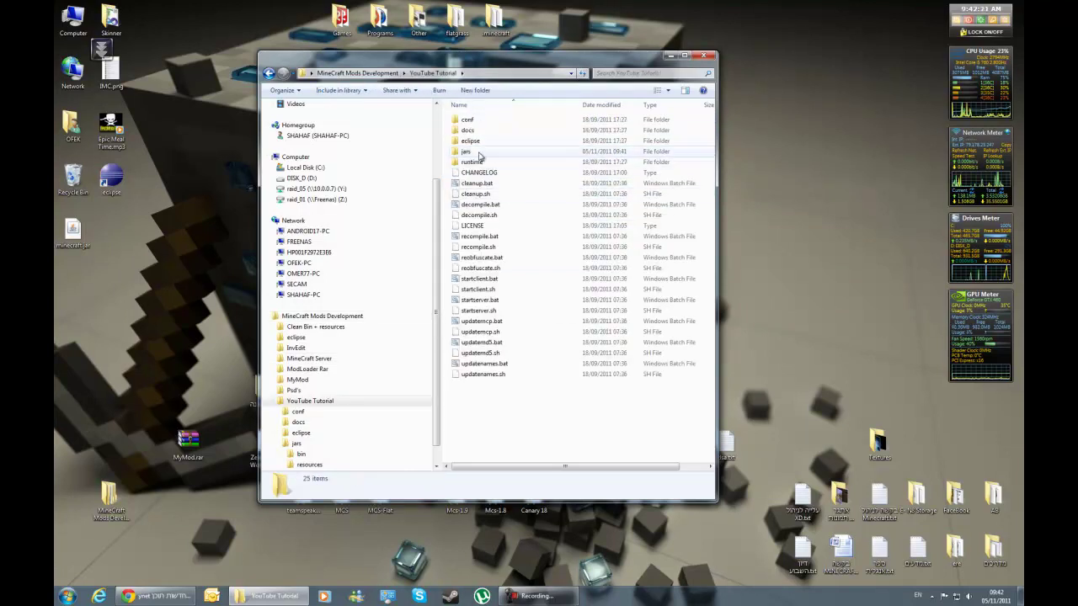
{"action": "double_click", "coordinate": [491, 152]}
{"action": "right_click", "coordinate": [507, 232]}
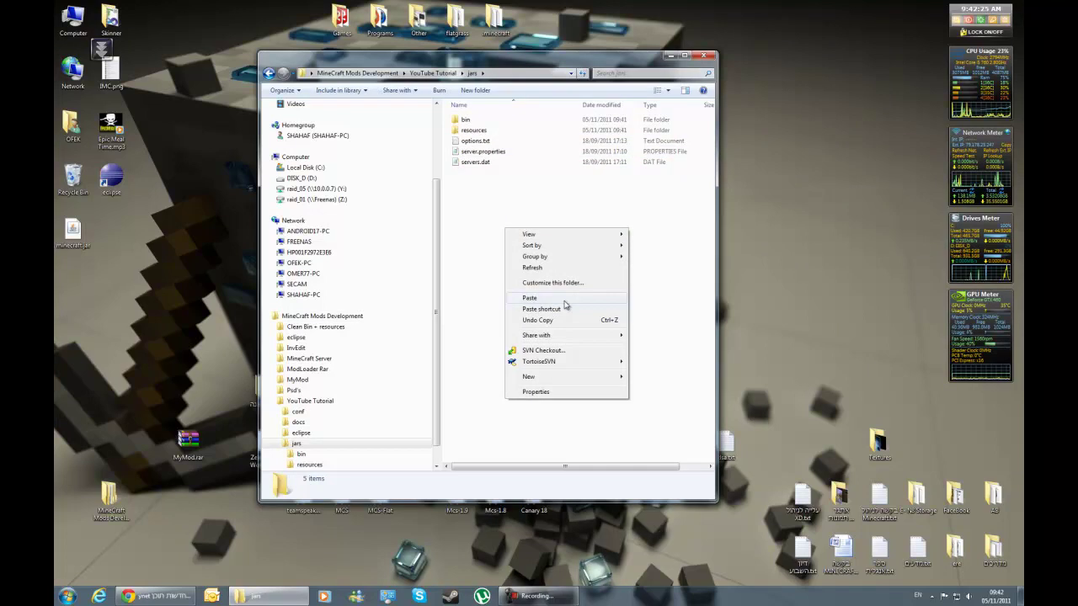
{"action": "left_click", "coordinate": [530, 298]}
Run updatemcp.bat from the YouTube Tutorial folder and move its console window clear of the file list.
{"action": "key", "text": "BackSpace"}
{"action": "key", "text": "BackSpace"}
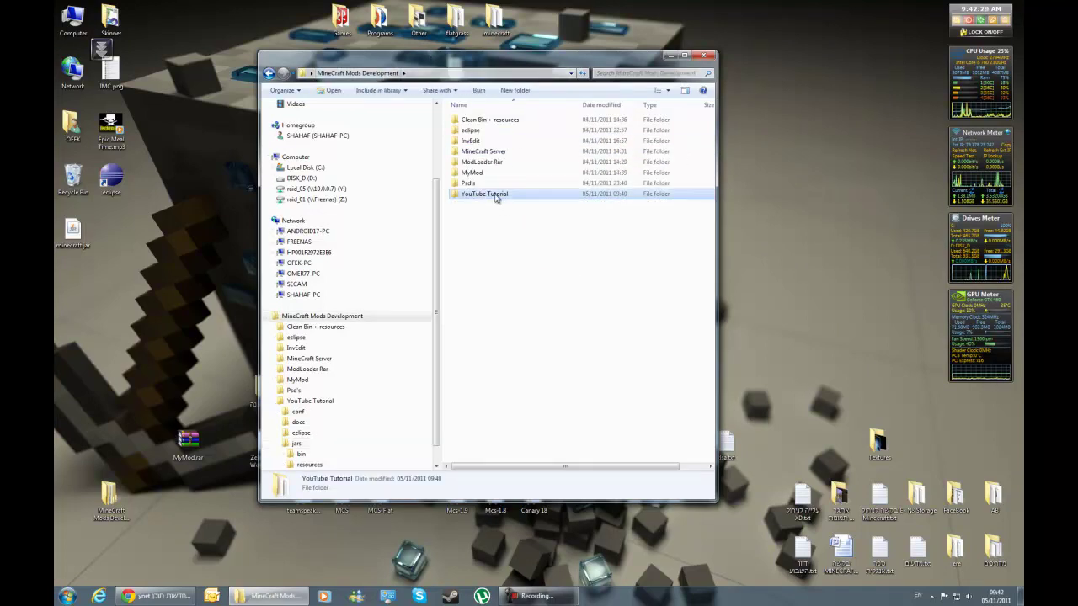
{"action": "double_click", "coordinate": [496, 196]}
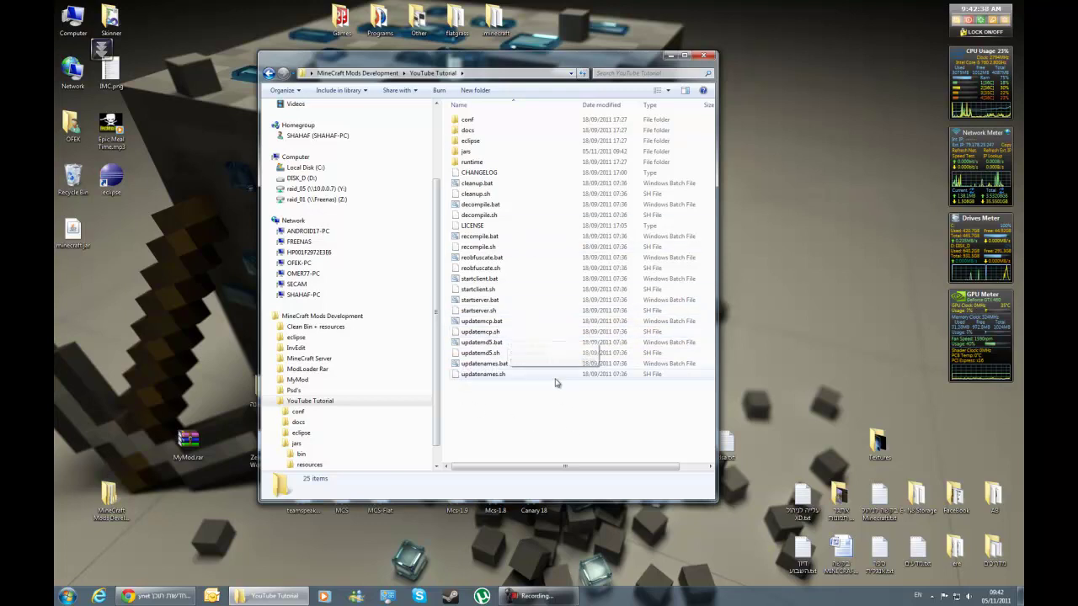
{"action": "left_click", "coordinate": [505, 324]}
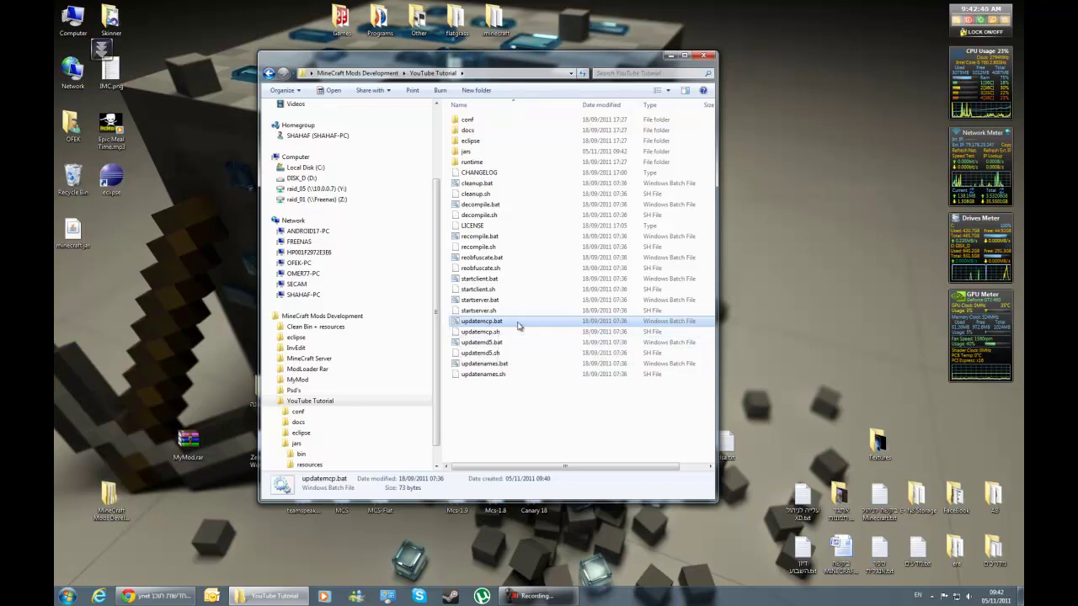
{"action": "double_click", "coordinate": [518, 323]}
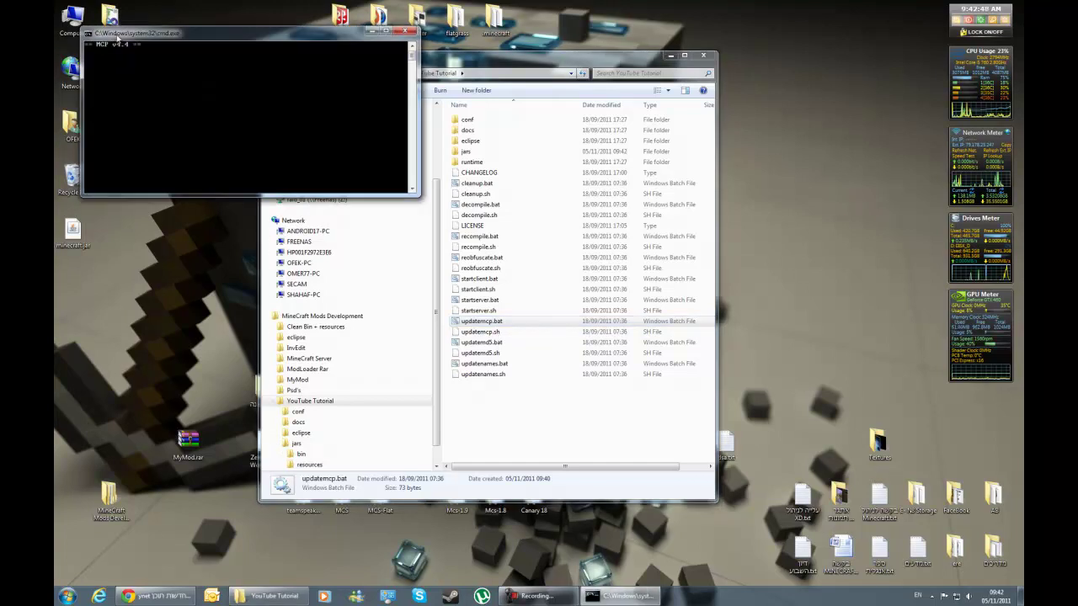
{"action": "left_click_drag", "start_coordinate": [170, 72], "coordinate": [109, 109]}
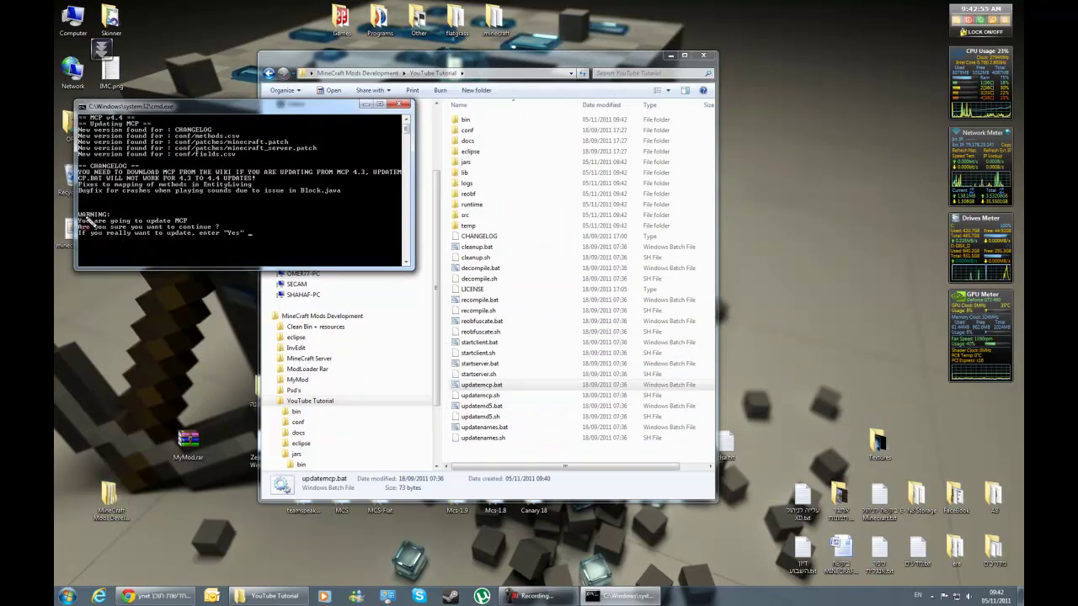
Confirm the MCP update by answering "yes" to the console prompt.
{"action": "left_click_drag", "start_coordinate": [77, 214], "coordinate": [263, 246]}
{"action": "left_click_drag", "start_coordinate": [265, 246], "coordinate": [261, 240]}
{"action": "key", "text": "Escape"}
{"action": "type", "text": "ye"}
{"action": "key", "text": "Return"}
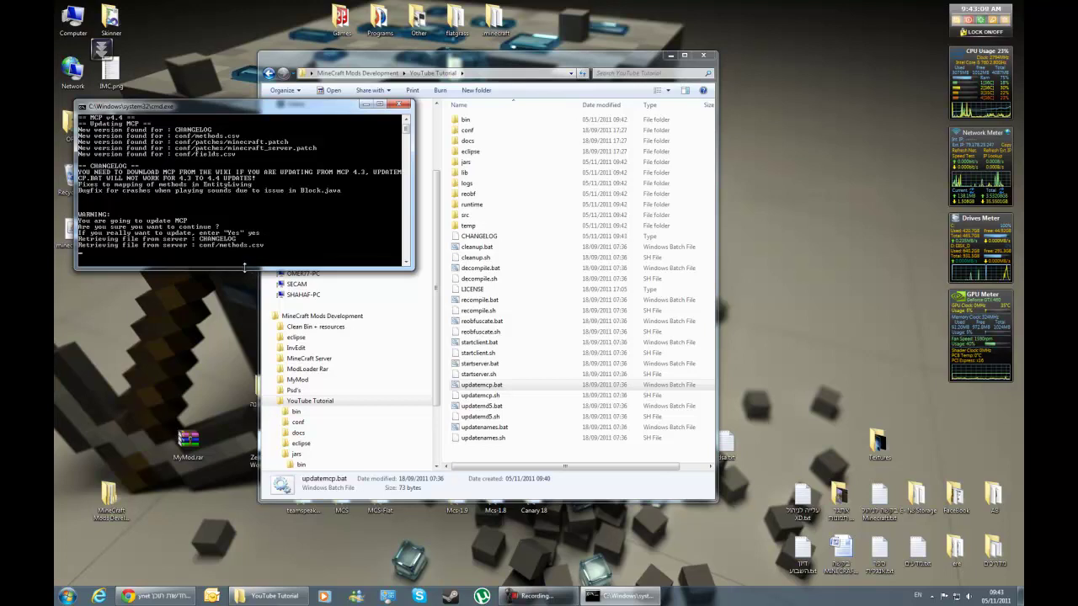
Make the update console taller to follow the file retrieval, and dismiss it once the update finishes.
{"action": "left_click_drag", "start_coordinate": [244, 268], "coordinate": [239, 340]}
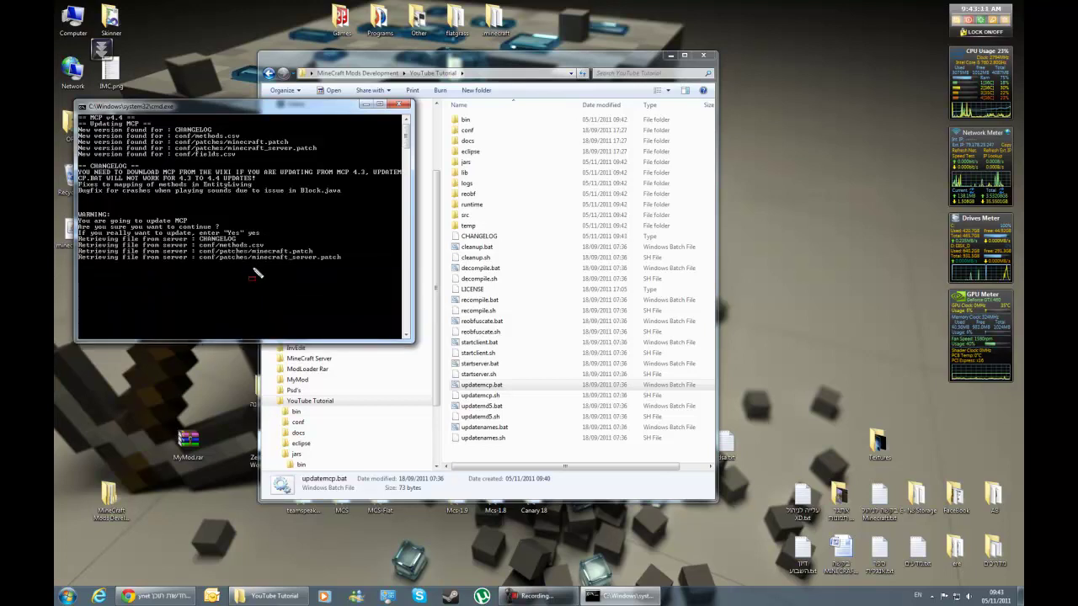
{"action": "mouse_move", "coordinate": [77, 239]}
{"action": "left_mouse_down"}
{"action": "mouse_move", "coordinate": [122, 272]}
{"action": "mouse_move", "coordinate": [356, 276]}
{"action": "left_mouse_up"}
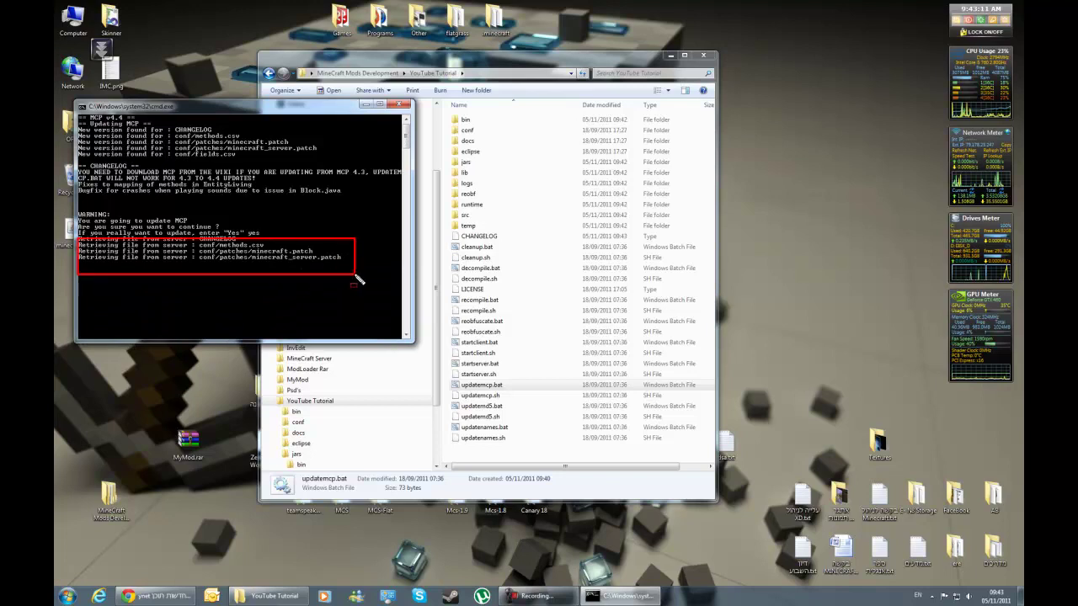
{"action": "key", "text": "Escape"}
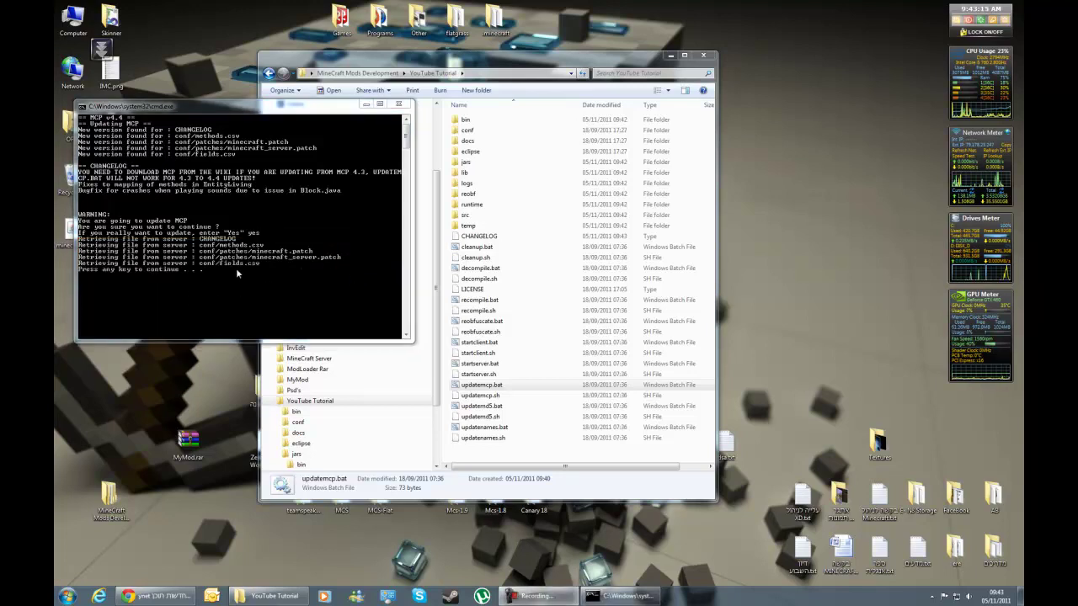
{"action": "left_click", "coordinate": [154, 304]}
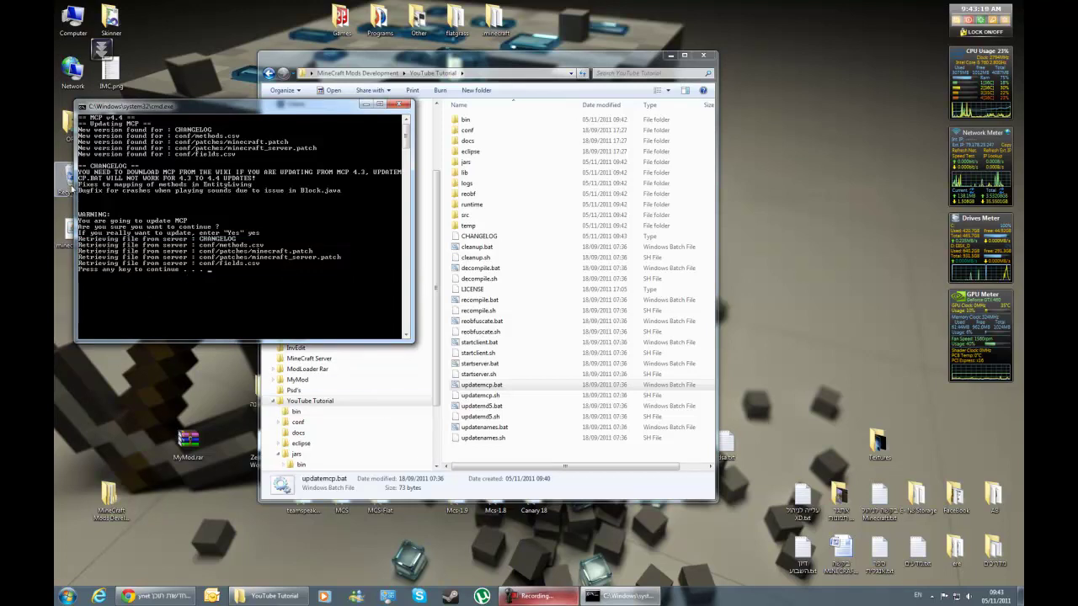
{"action": "key", "text": "Return"}
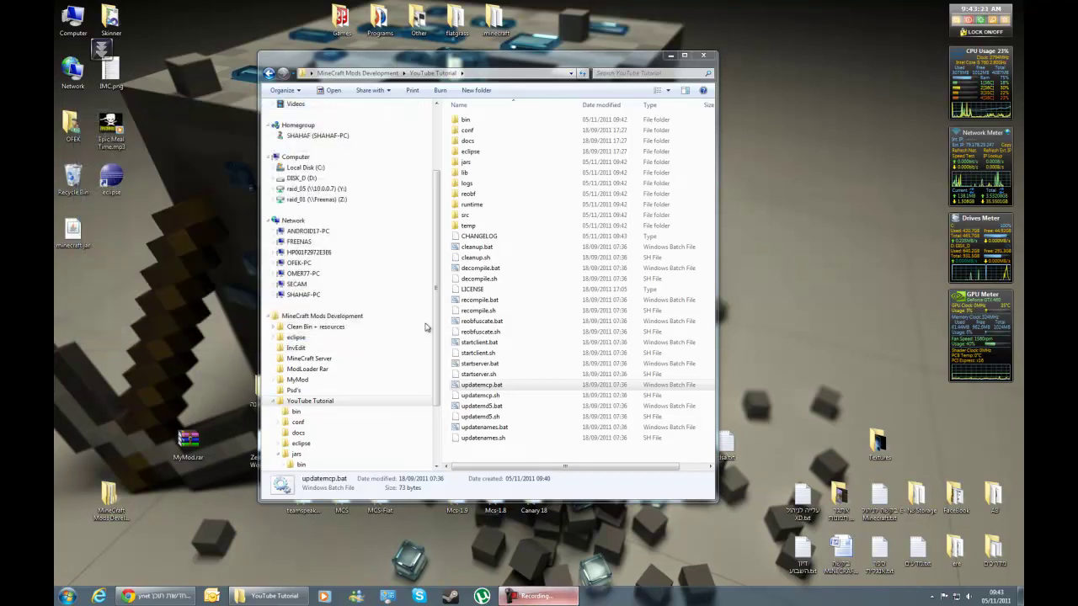
Run decompile.bat from the YouTube Tutorial folder, then move its console window and make it taller.
{"action": "left_click", "coordinate": [528, 450]}
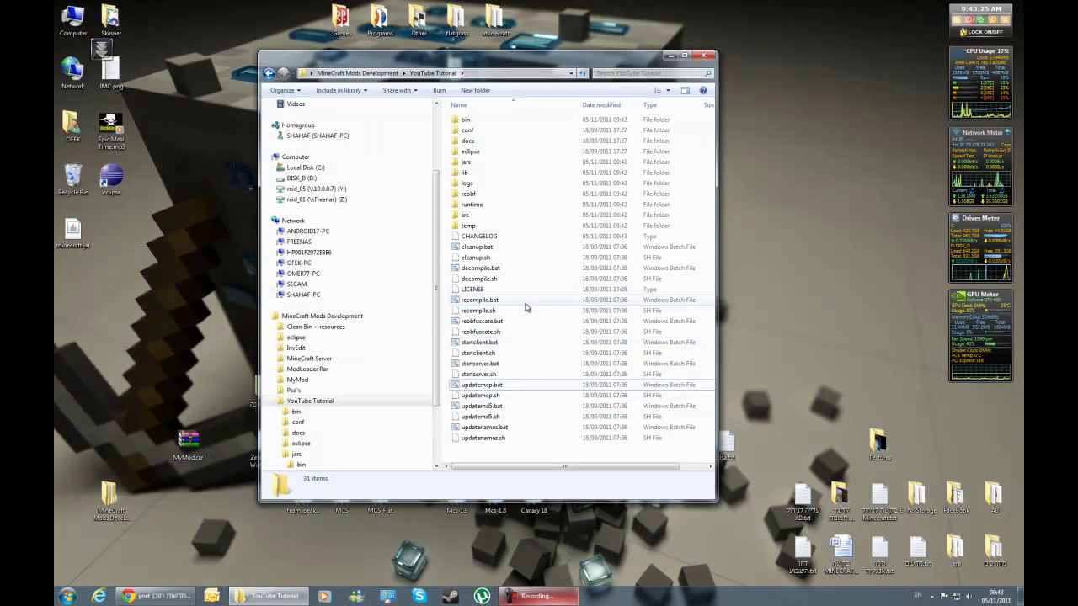
{"action": "left_click", "coordinate": [511, 269]}
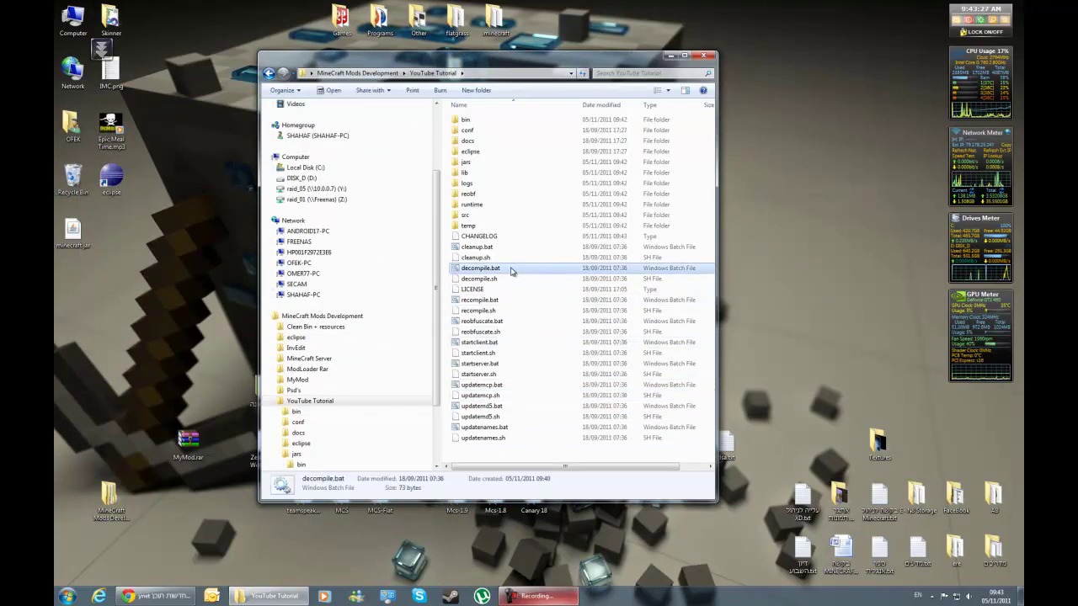
{"action": "left_click", "coordinate": [532, 301]}
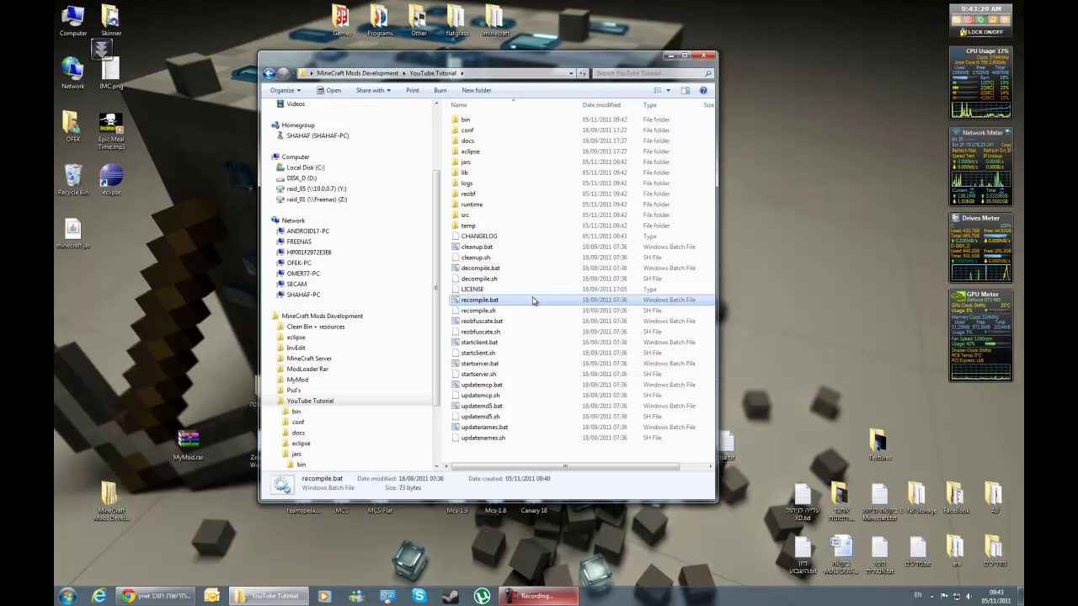
{"action": "left_click", "coordinate": [501, 269]}
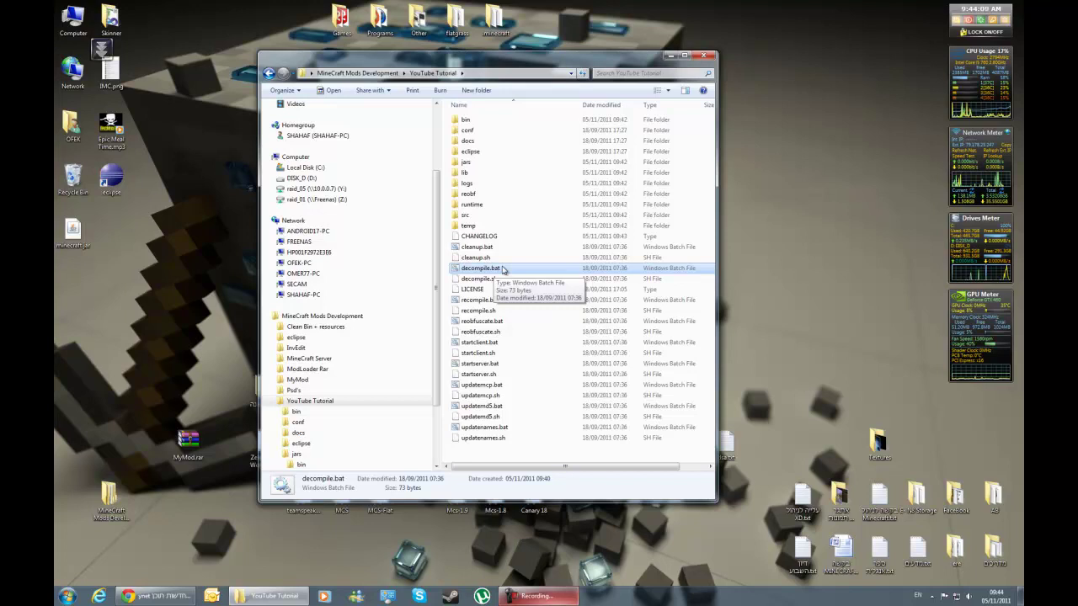
{"action": "double_click", "coordinate": [503, 268]}
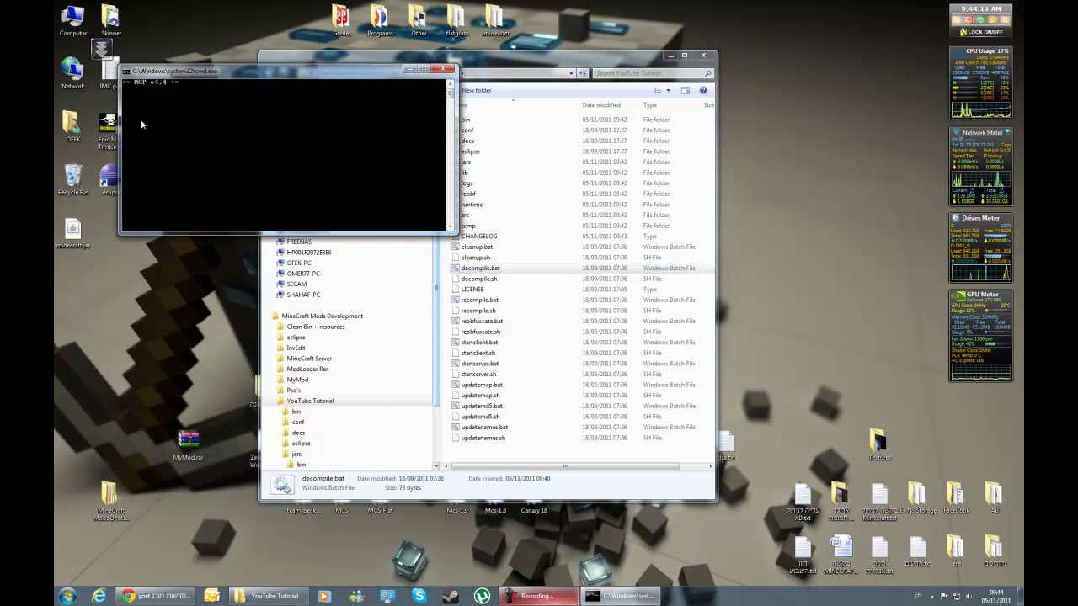
{"action": "left_click_drag", "start_coordinate": [160, 75], "coordinate": [375, 63]}
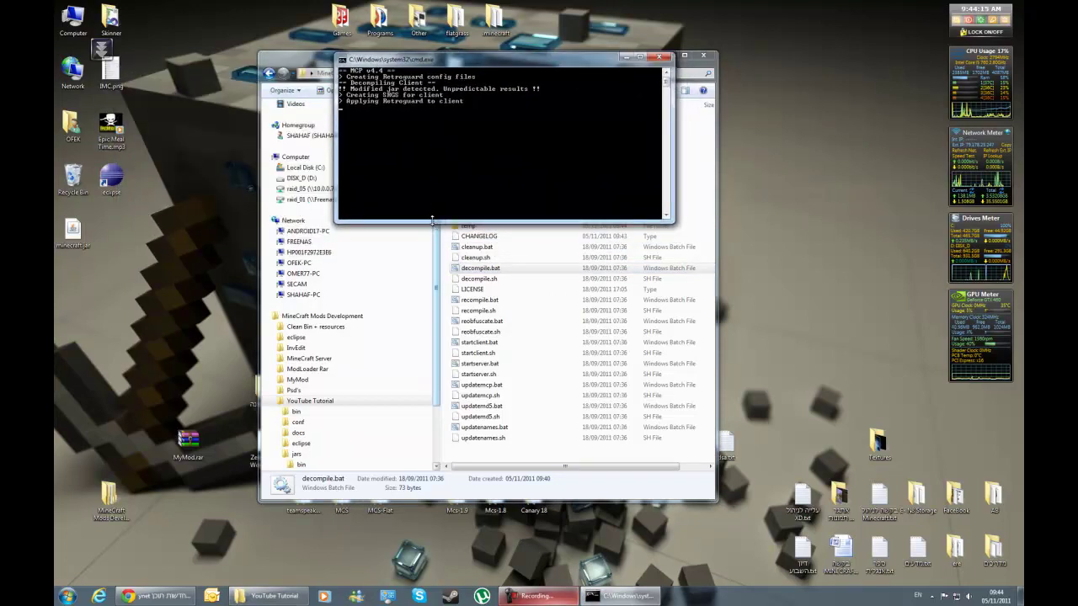
{"action": "left_click_drag", "start_coordinate": [432, 223], "coordinate": [437, 346]}
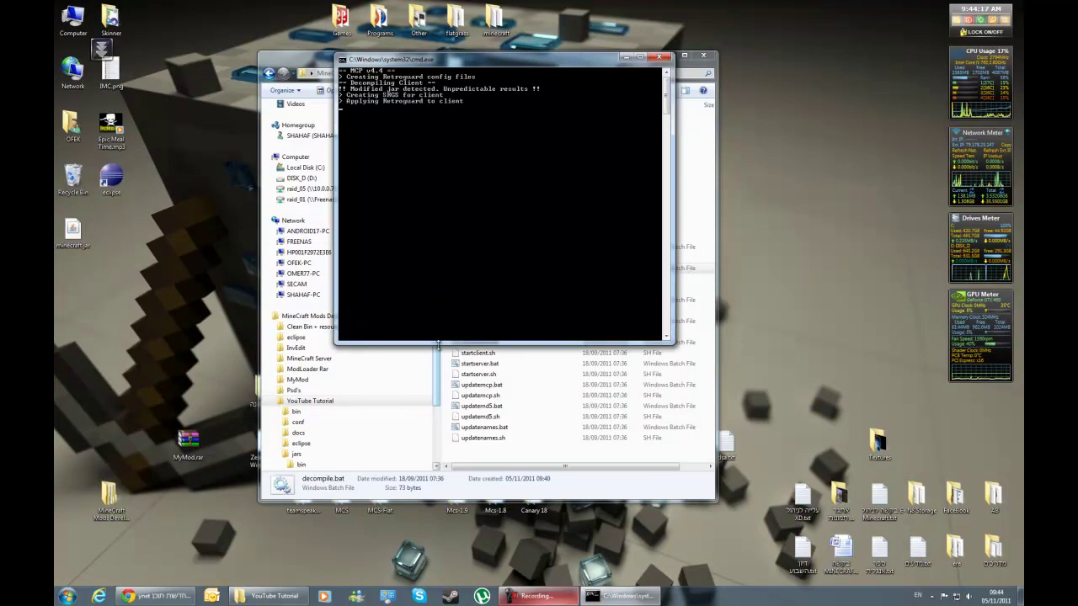
{"action": "left_click", "coordinate": [539, 596]}
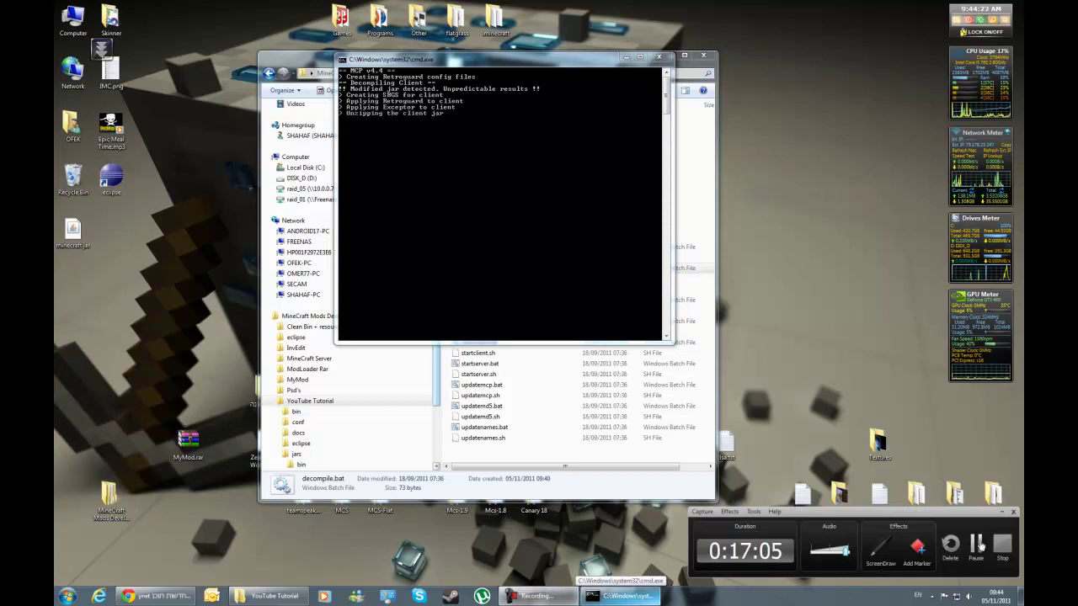
{"action": "left_click", "coordinate": [977, 545]}
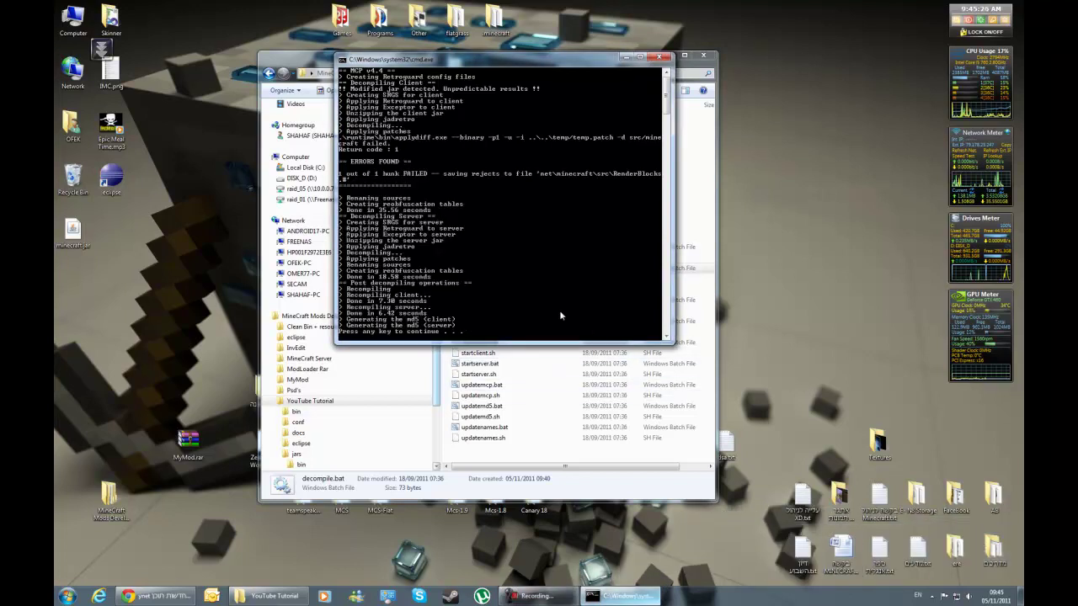
{"action": "left_click", "coordinate": [536, 595]}
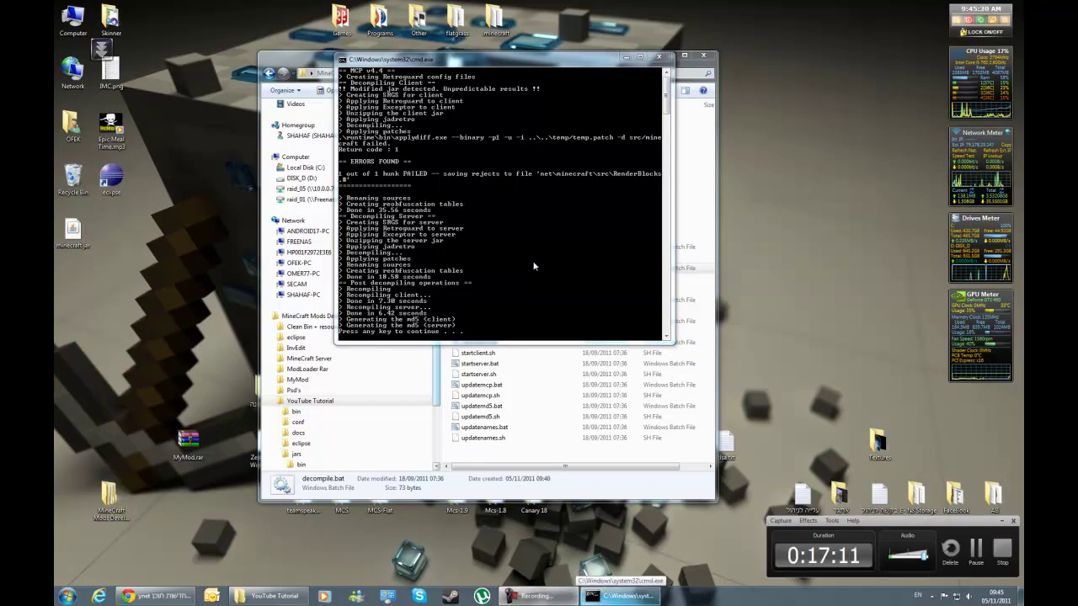
Examine the decompile console output, especially the modified jar warning and the errors section for the client.
{"action": "left_click", "coordinate": [521, 287]}
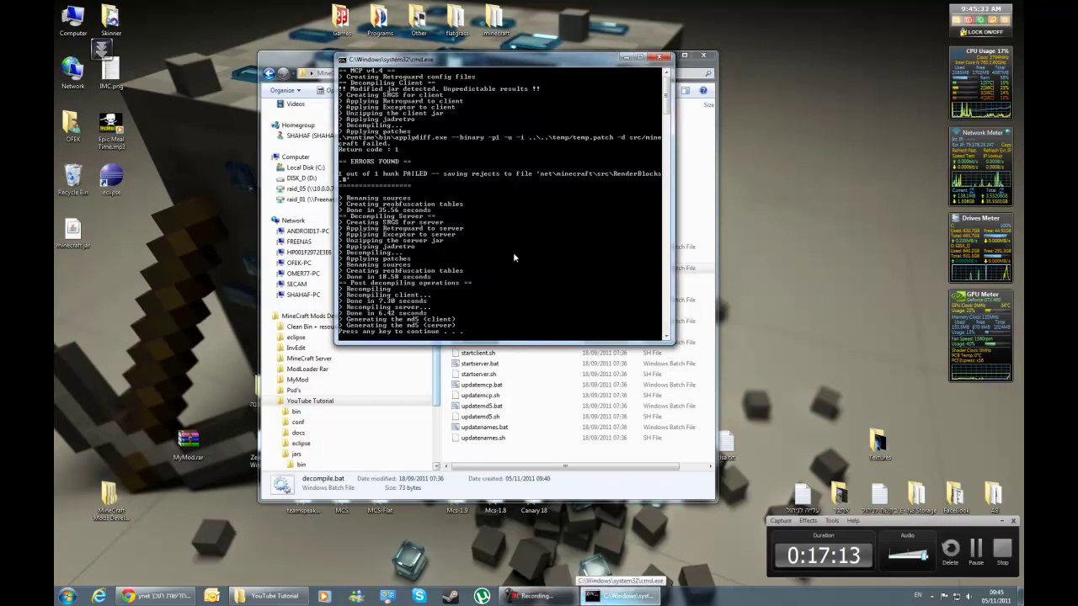
{"action": "scroll", "coordinate": [665, 97], "scroll_direction": "down", "scroll_amount": 2}
{"action": "scroll", "coordinate": [640, 100], "scroll_direction": "up", "scroll_amount": 2}
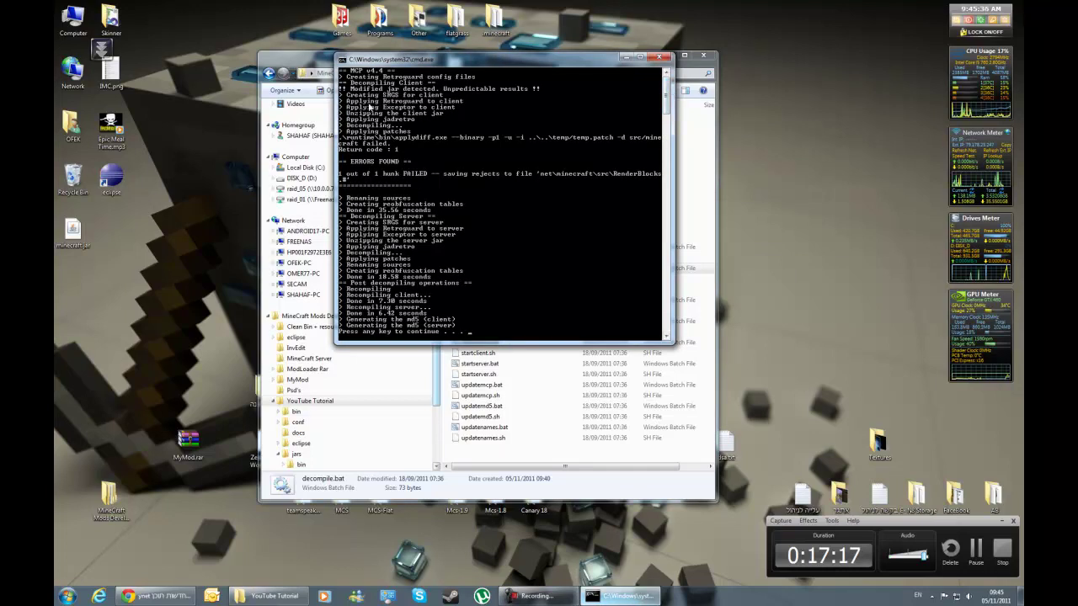
{"action": "key", "text": "ctrl+shift+d"}
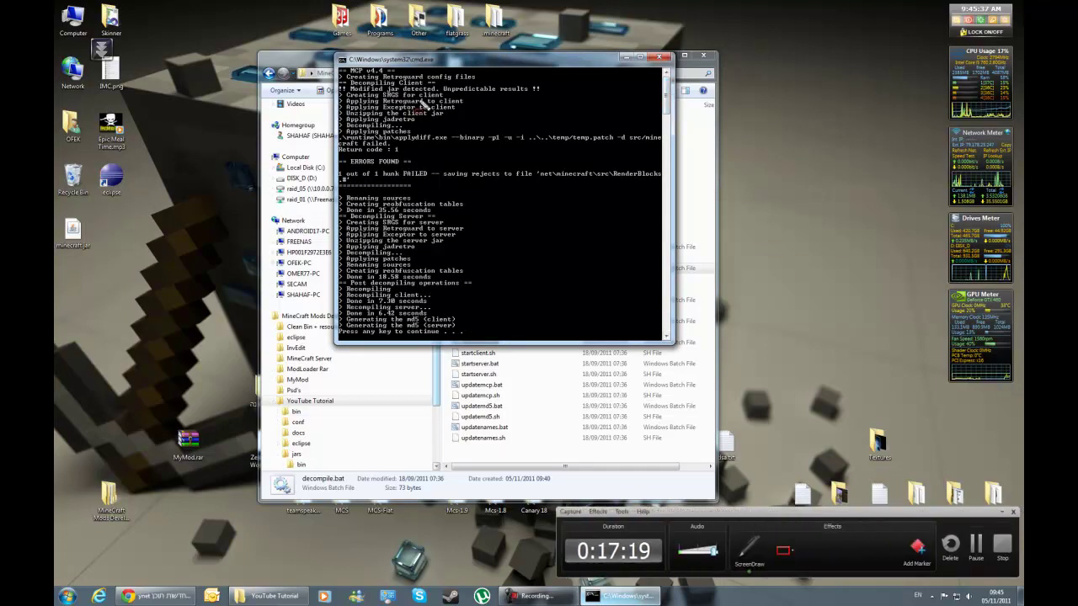
{"action": "left_click", "coordinate": [1007, 515]}
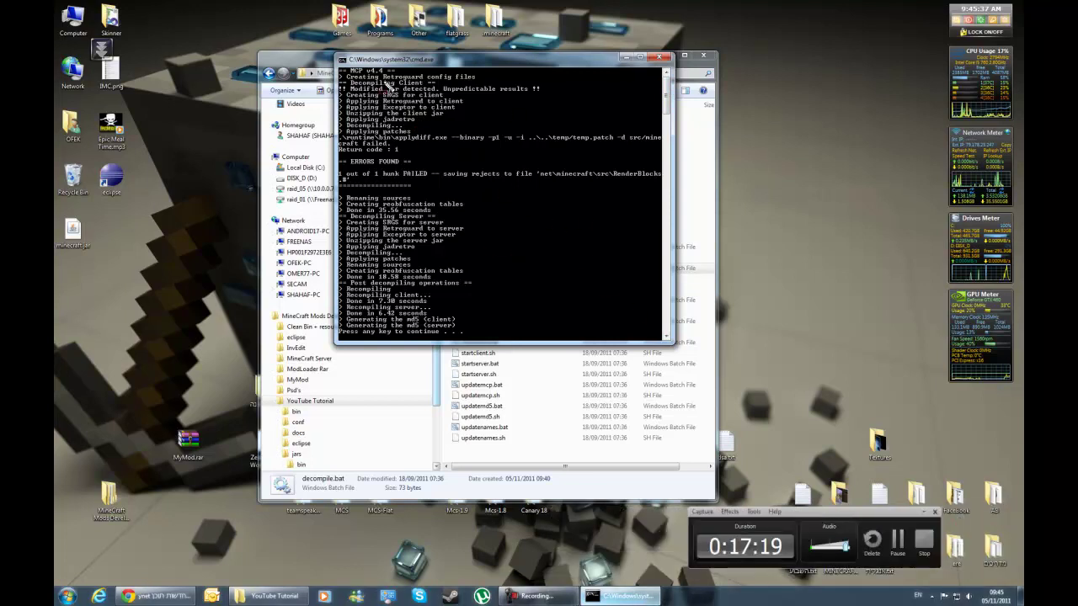
{"action": "mouse_move", "coordinate": [367, 95]}
{"action": "left_mouse_down"}
{"action": "mouse_move", "coordinate": [340, 94]}
{"action": "mouse_move", "coordinate": [548, 92]}
{"action": "left_mouse_up"}
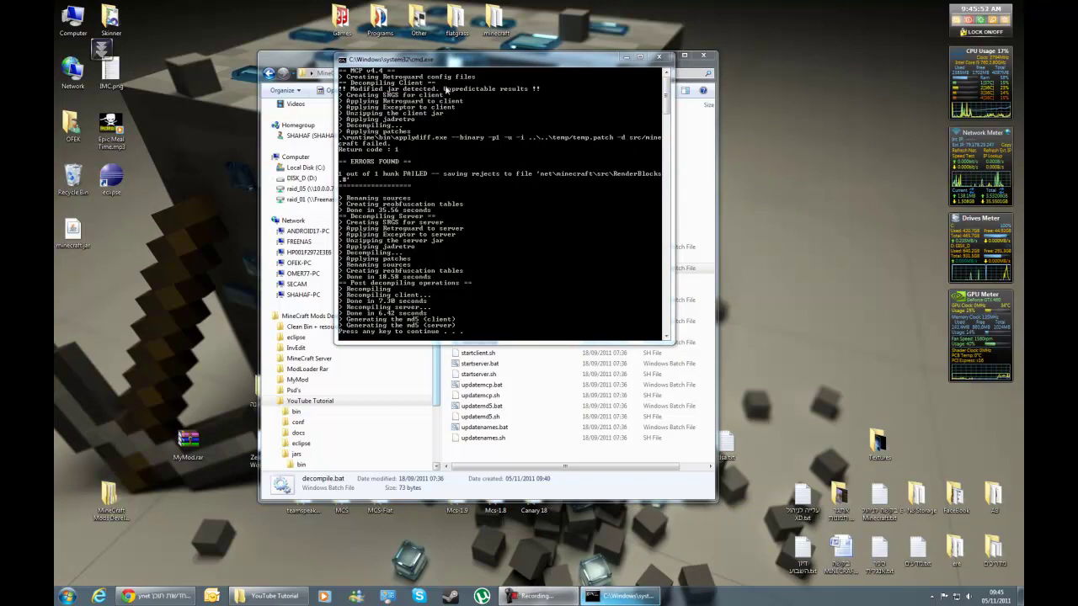
{"action": "mouse_move", "coordinate": [337, 85]}
{"action": "left_mouse_down"}
{"action": "mouse_move", "coordinate": [507, 103]}
{"action": "mouse_move", "coordinate": [545, 96]}
{"action": "left_mouse_up"}
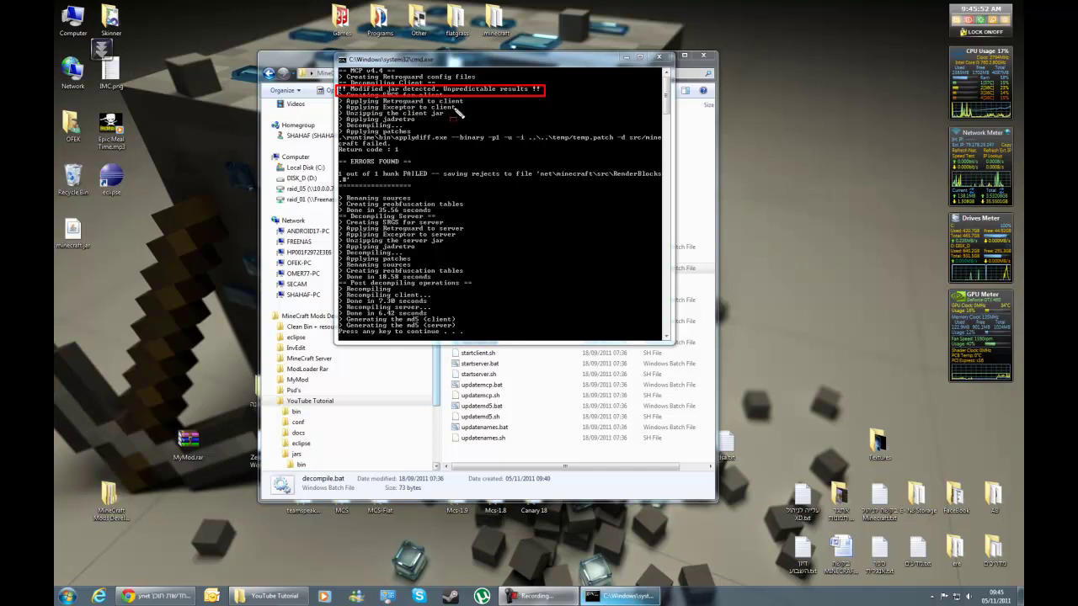
{"action": "key", "text": "Escape"}
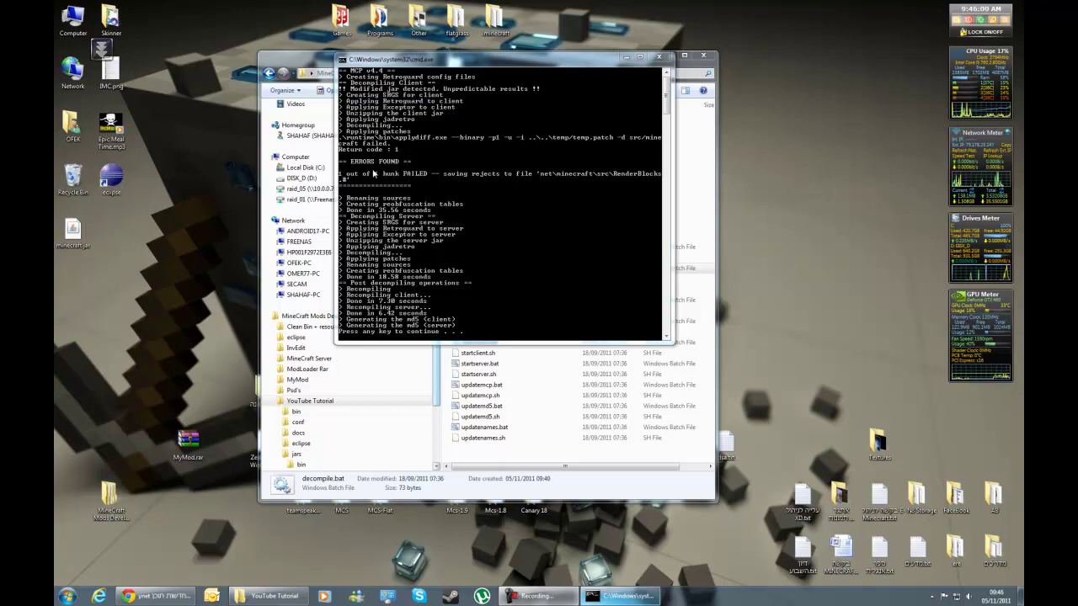
{"action": "mouse_move", "coordinate": [335, 156]}
{"action": "left_mouse_down"}
{"action": "mouse_move", "coordinate": [461, 195]}
{"action": "mouse_move", "coordinate": [664, 187]}
{"action": "left_mouse_up"}
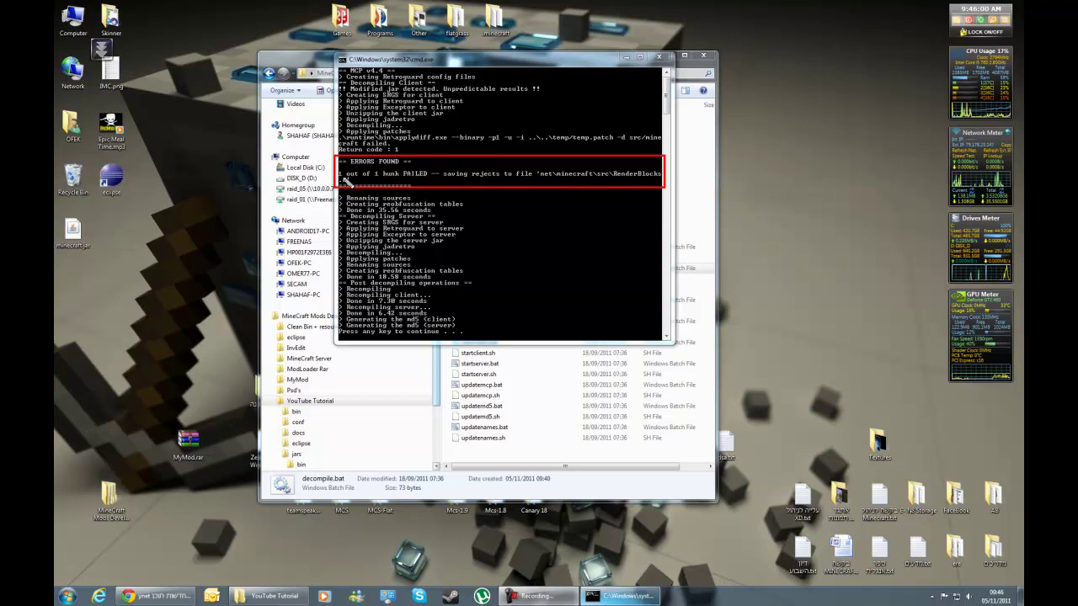
Check the end of the decompile output and dismiss the finished console.
{"action": "key", "text": "Escape"}
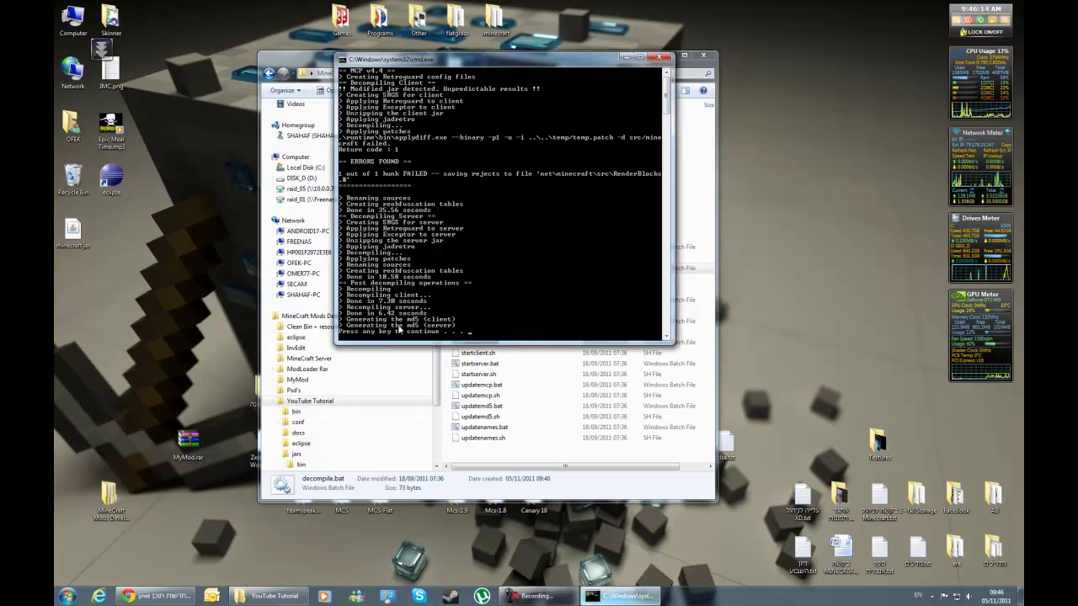
{"action": "left_click_drag", "start_coordinate": [342, 328], "coordinate": [448, 350]}
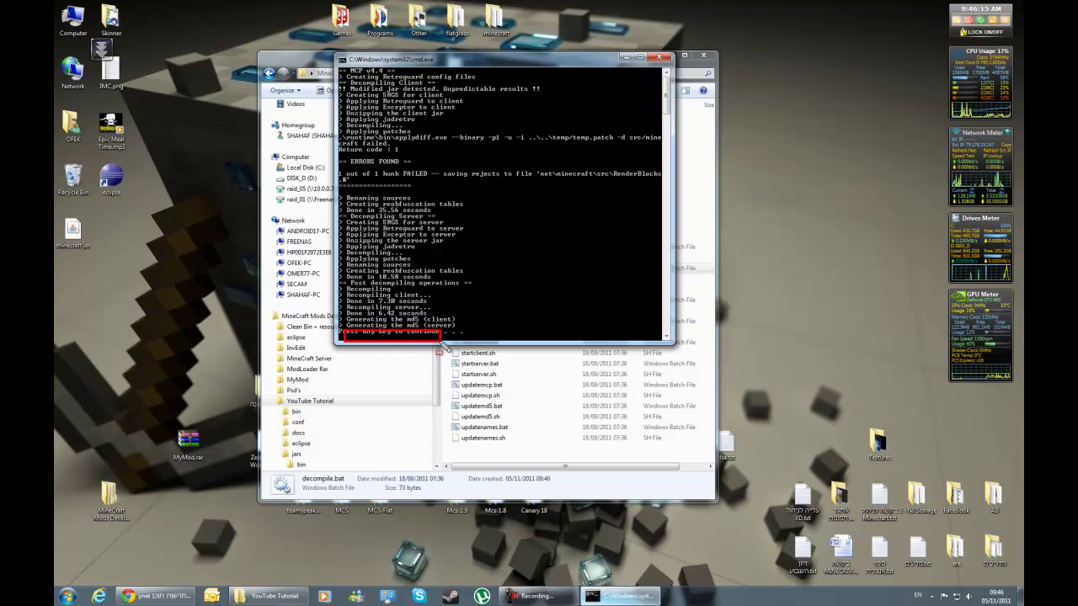
{"action": "key", "text": "Escape"}
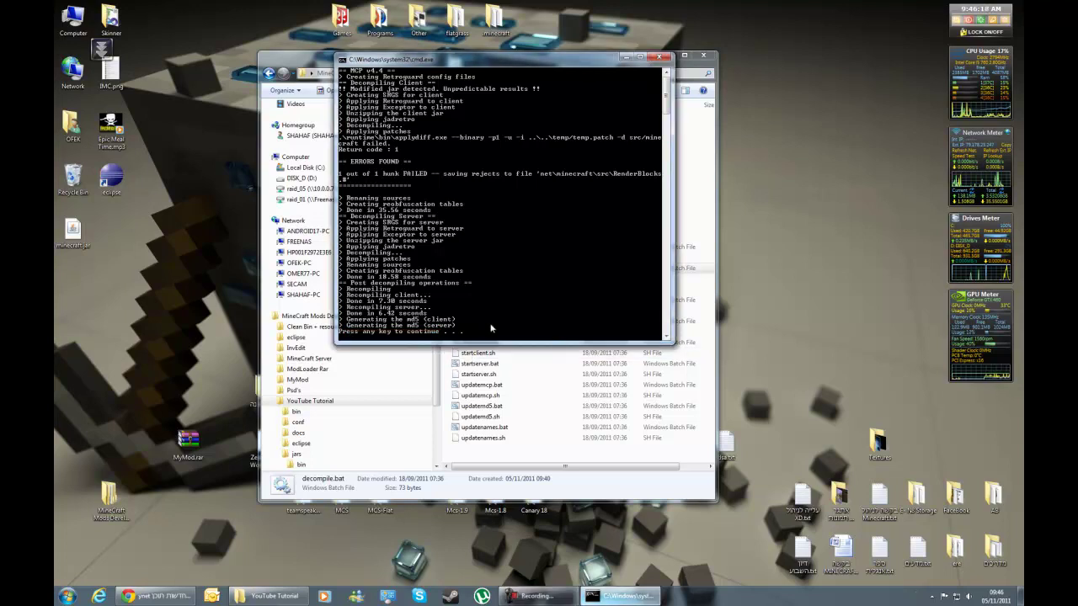
{"action": "key", "text": "Return"}
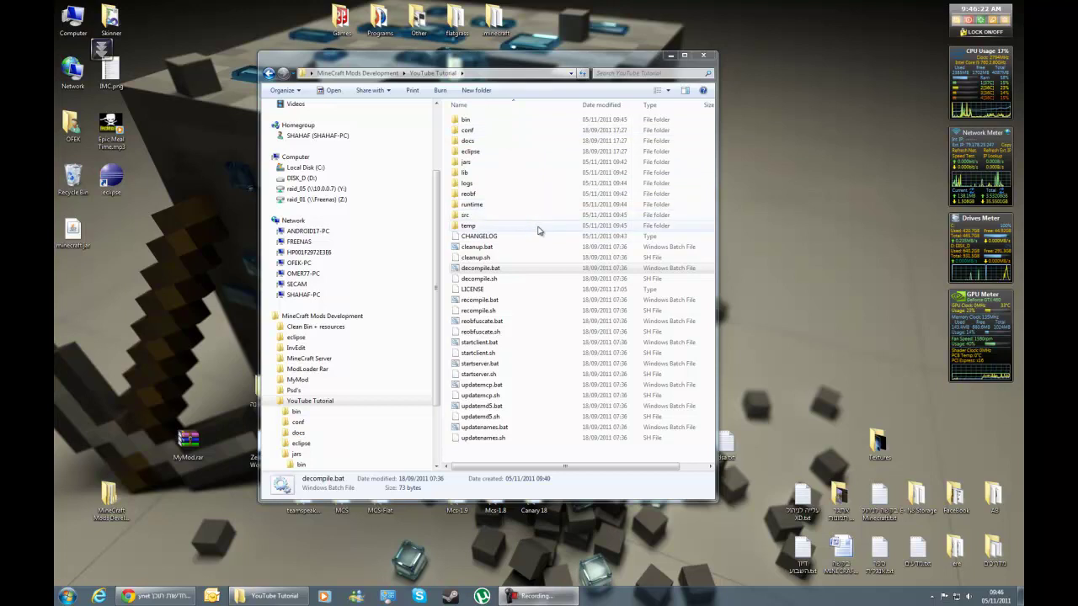
Go to bin\minecraft\net\minecraft\src inside the YouTube Tutorial folder and look through its class files.
{"action": "left_click", "coordinate": [537, 227]}
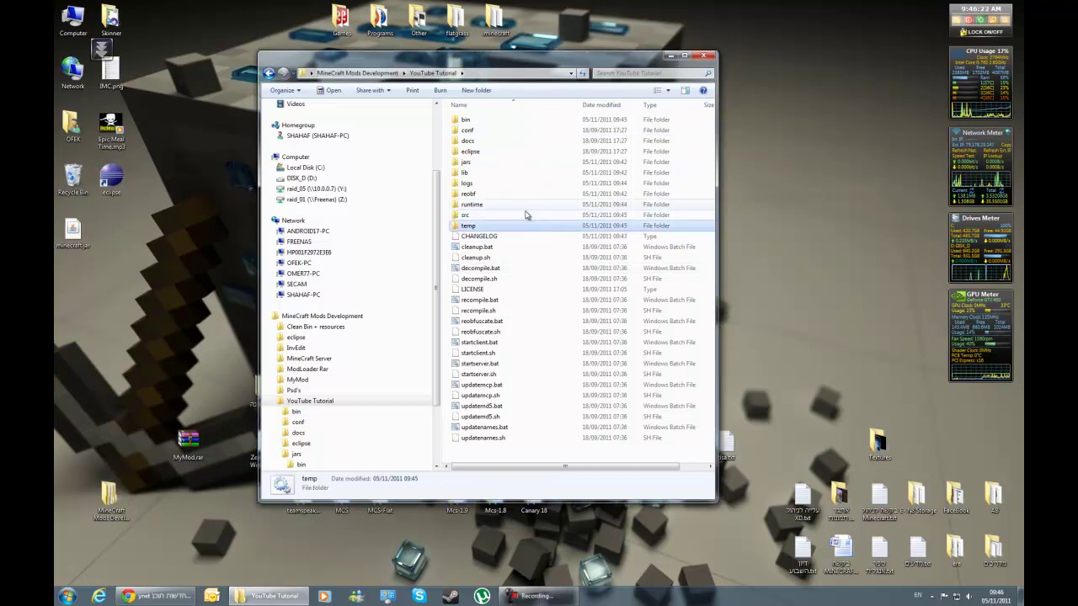
{"action": "left_click", "coordinate": [476, 123]}
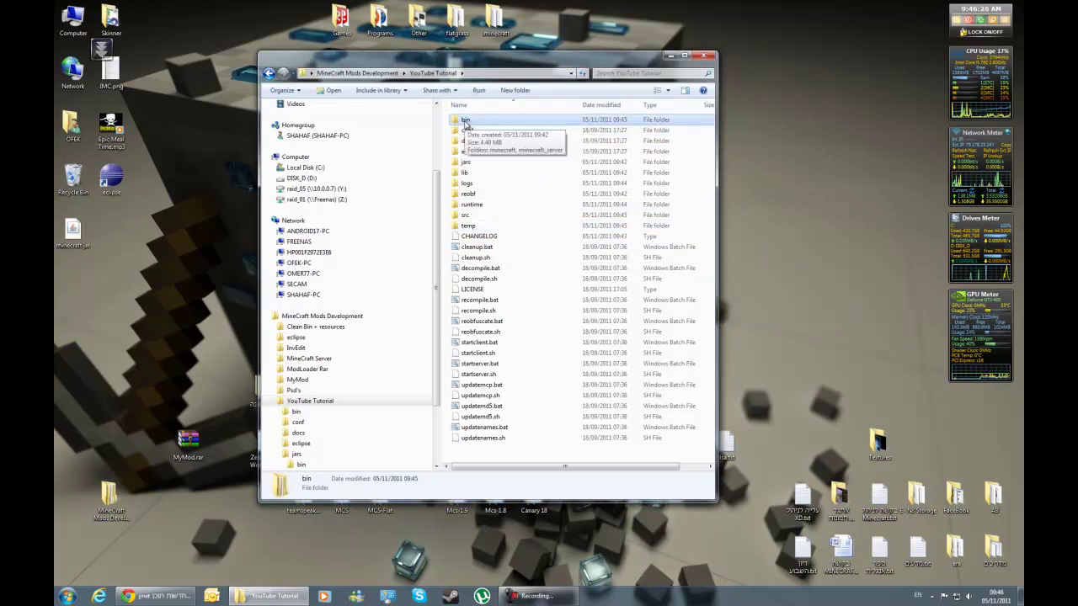
{"action": "double_click", "coordinate": [479, 124]}
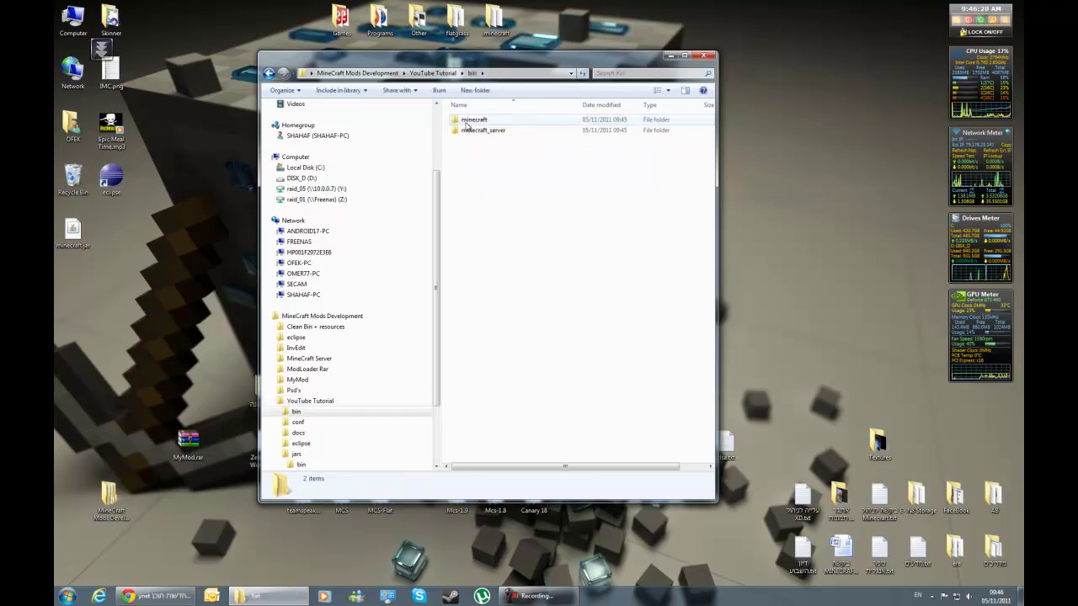
{"action": "double_click", "coordinate": [507, 123]}
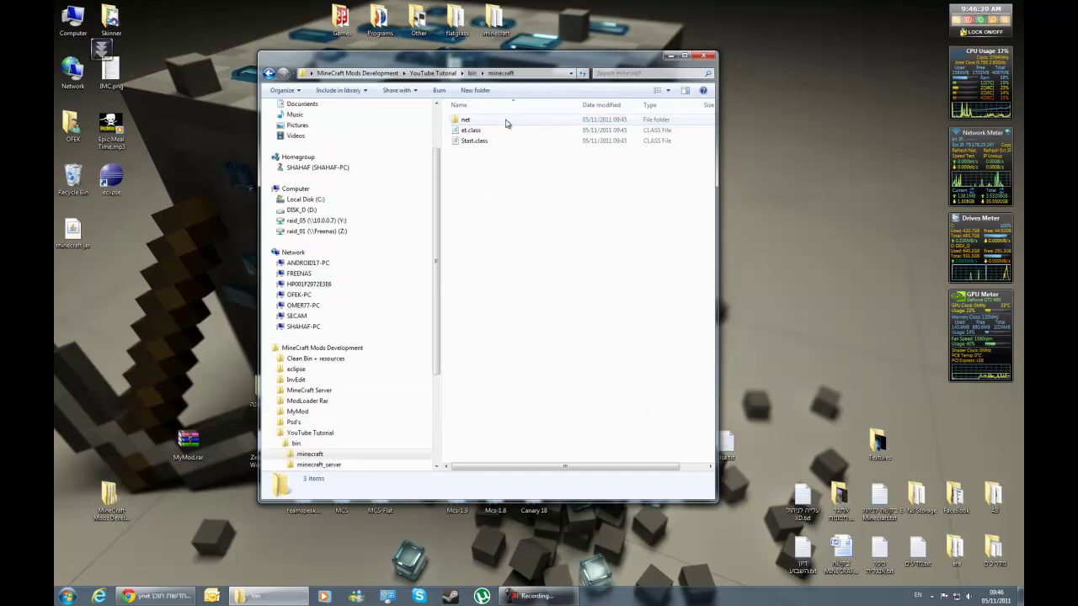
{"action": "double_click", "coordinate": [492, 126]}
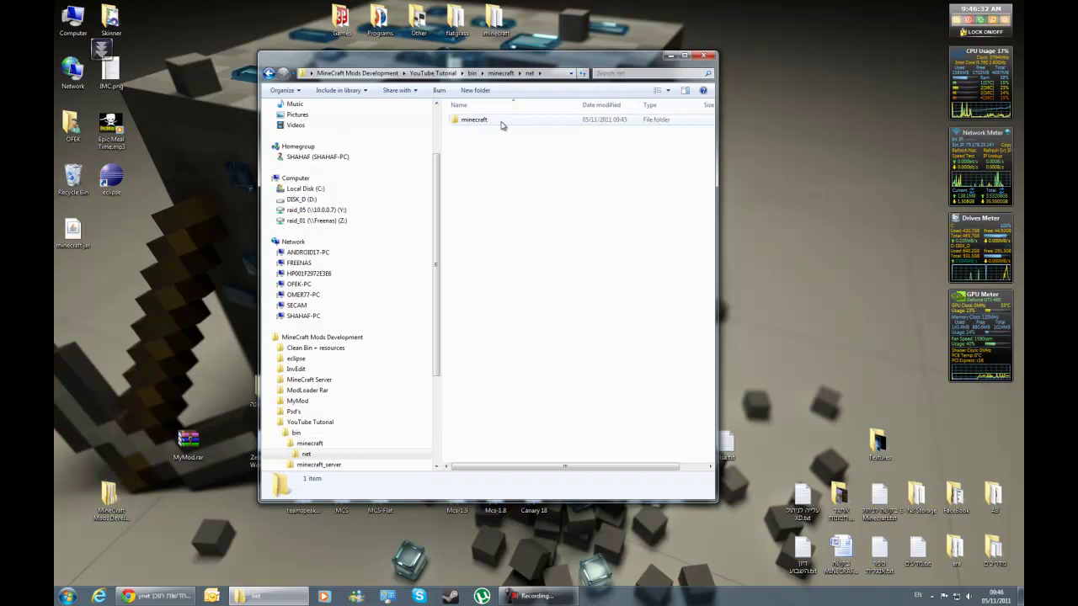
{"action": "double_click", "coordinate": [501, 125]}
{"action": "double_click", "coordinate": [487, 142]}
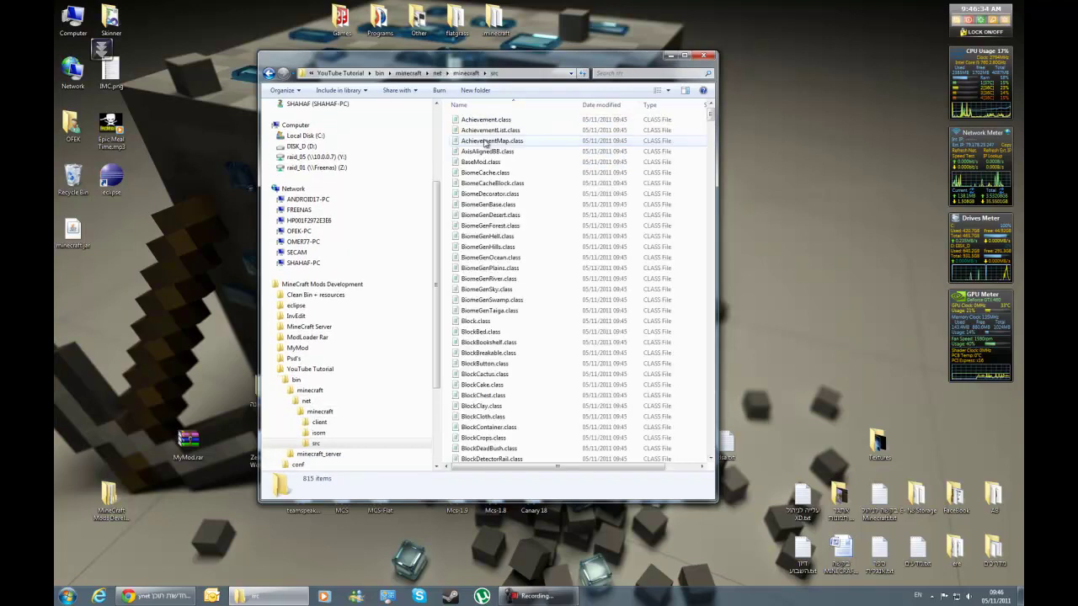
{"action": "left_click", "coordinate": [573, 300]}
{"action": "scroll", "coordinate": [564, 286], "scroll_direction": "down", "scroll_amount": 6}
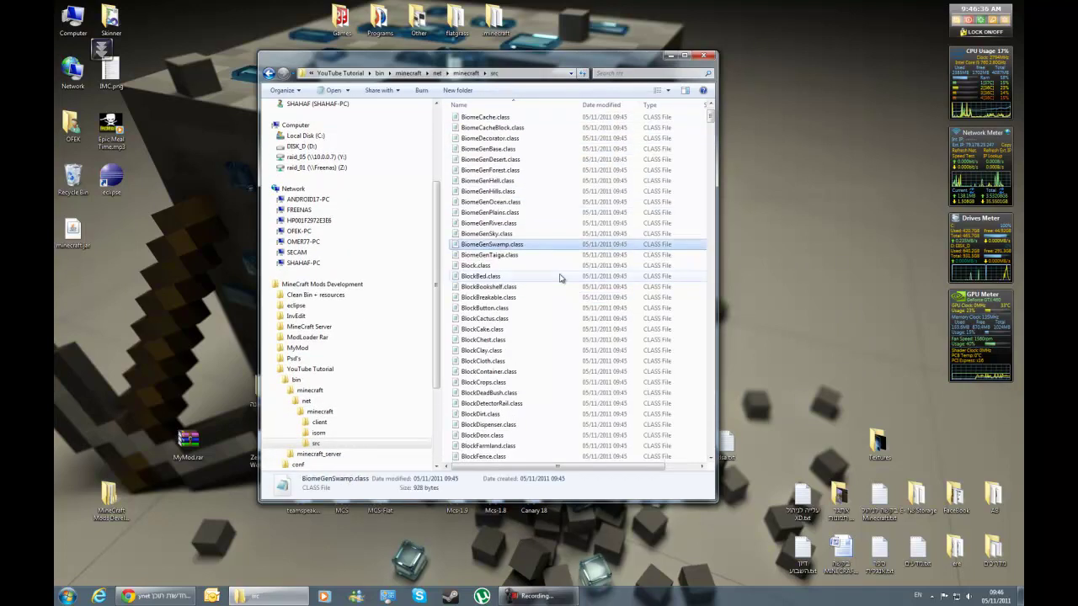
{"action": "scroll", "coordinate": [562, 278], "scroll_direction": "down", "scroll_amount": 12}
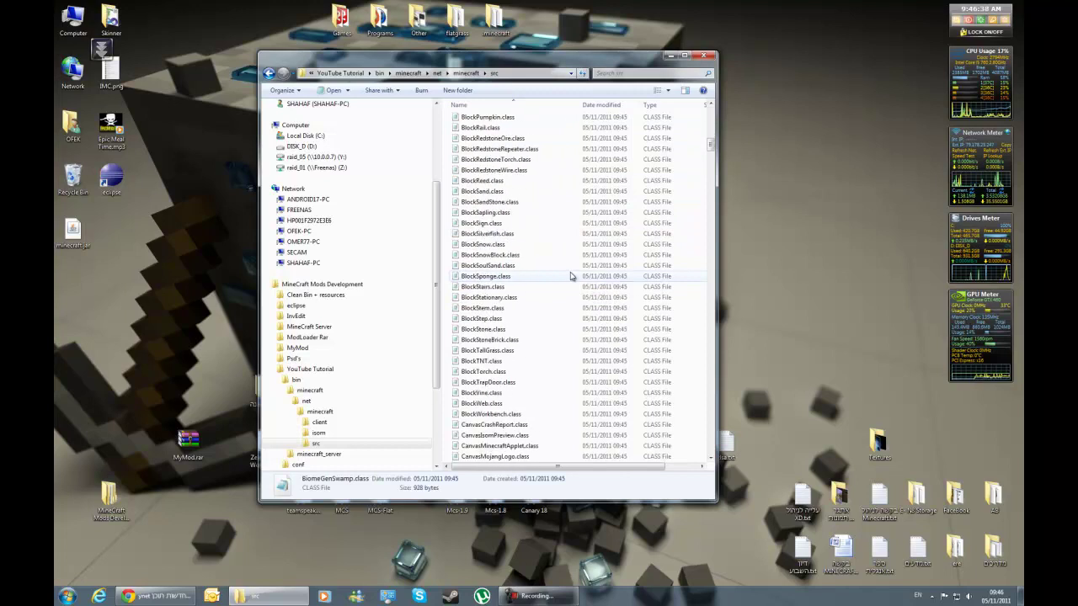
{"action": "scroll", "coordinate": [564, 270], "scroll_direction": "up", "scroll_amount": 17}
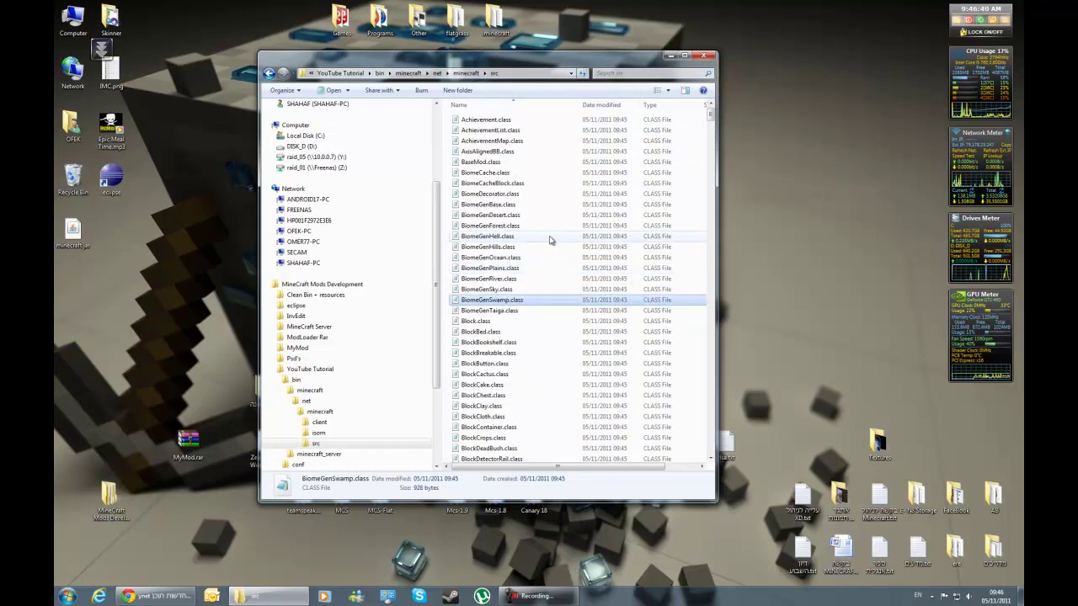
Open BiomeDecorator.class in Notepad to inspect its contents, close it, and look further through the class files.
{"action": "double_click", "coordinate": [522, 194]}
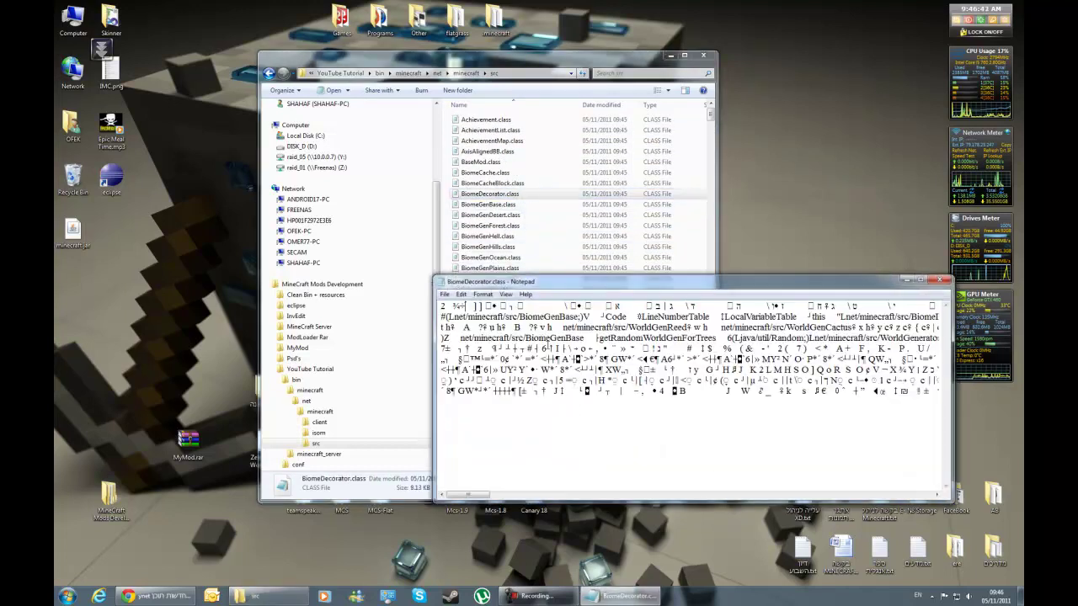
{"action": "key", "text": "ctrl+a"}
{"action": "left_click", "coordinate": [818, 442]}
{"action": "left_click_drag", "start_coordinate": [467, 496], "coordinate": [391, 476]}
{"action": "left_click", "coordinate": [939, 280]}
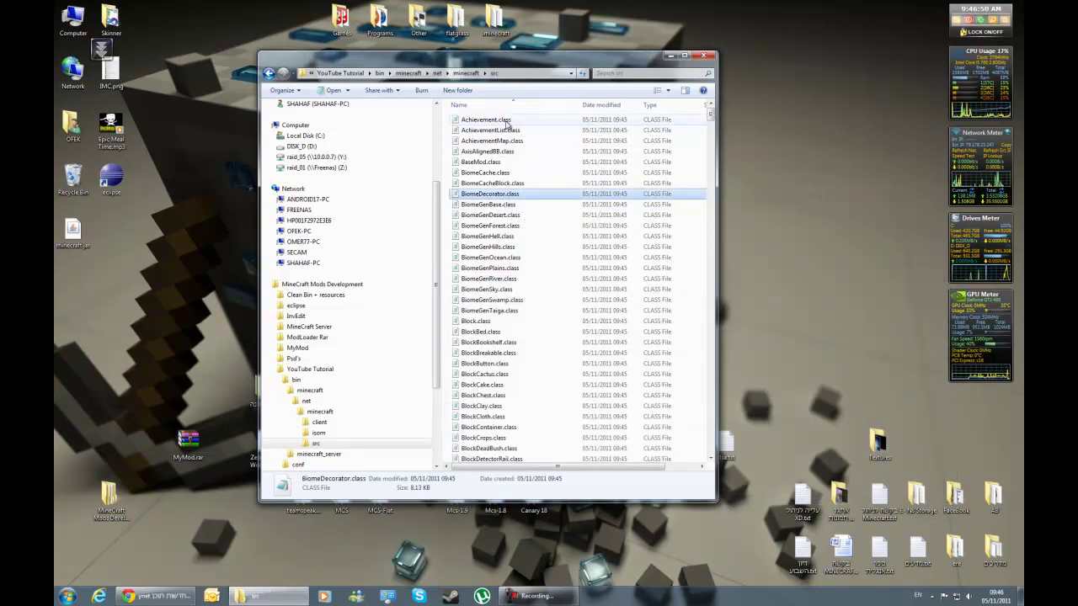
{"action": "scroll", "coordinate": [561, 312], "scroll_direction": "down", "scroll_amount": 20}
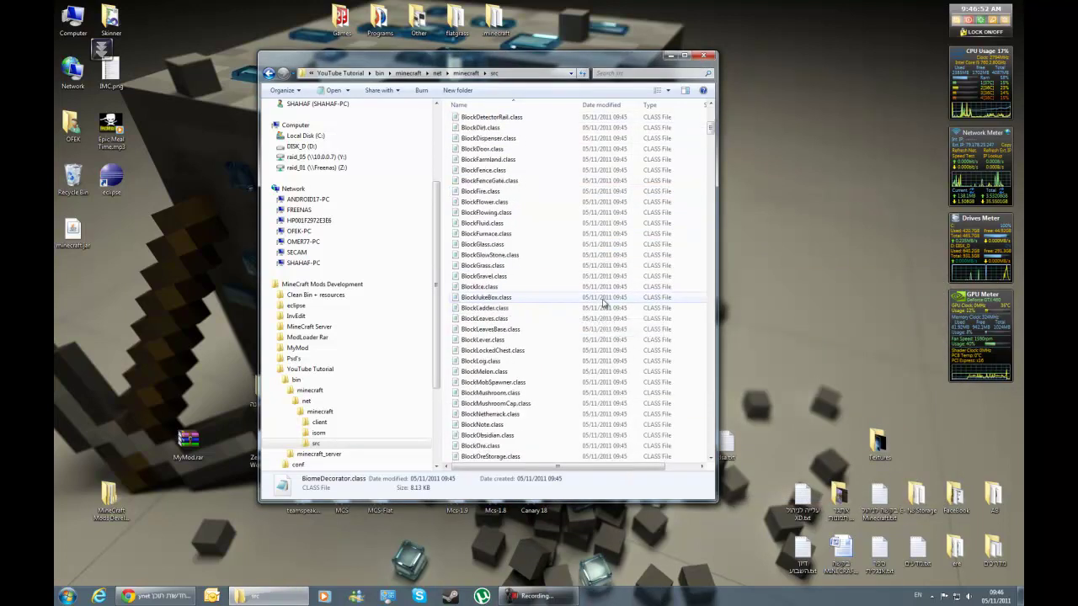
{"action": "scroll", "coordinate": [603, 303], "scroll_direction": "down", "scroll_amount": 20}
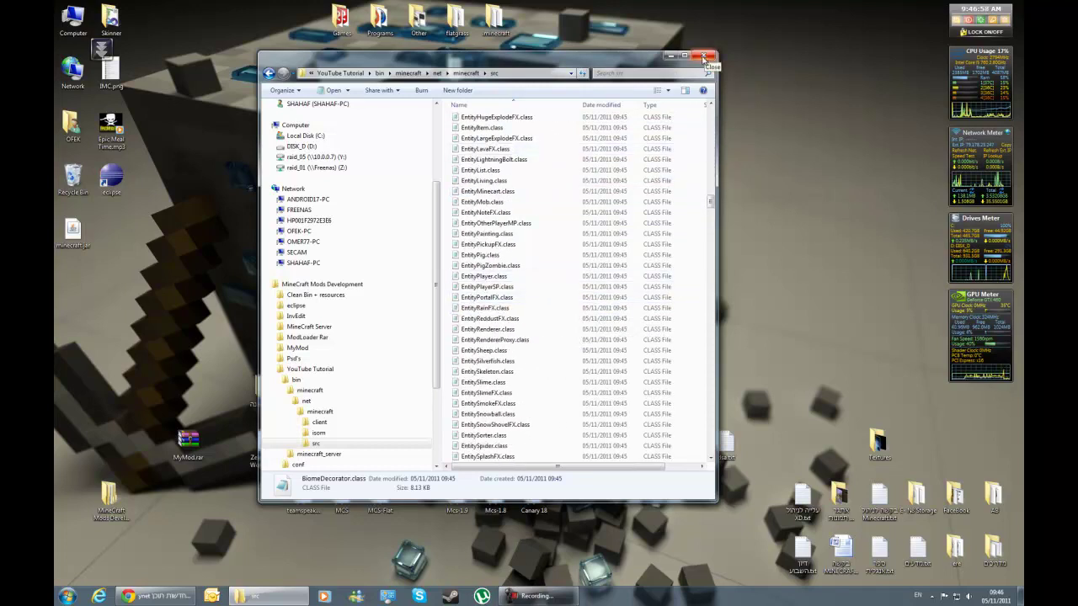
Return to the YouTube Tutorial folder and close its Explorer window to clear the desktop.
{"action": "left_click", "coordinate": [406, 74]}
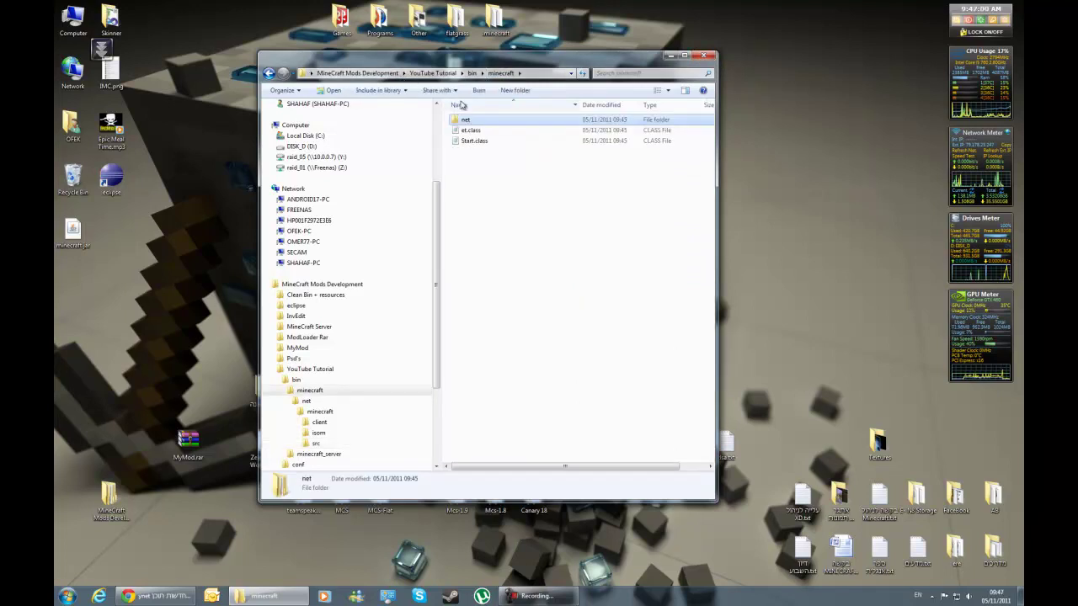
{"action": "left_click", "coordinate": [425, 74]}
{"action": "left_click", "coordinate": [603, 301]}
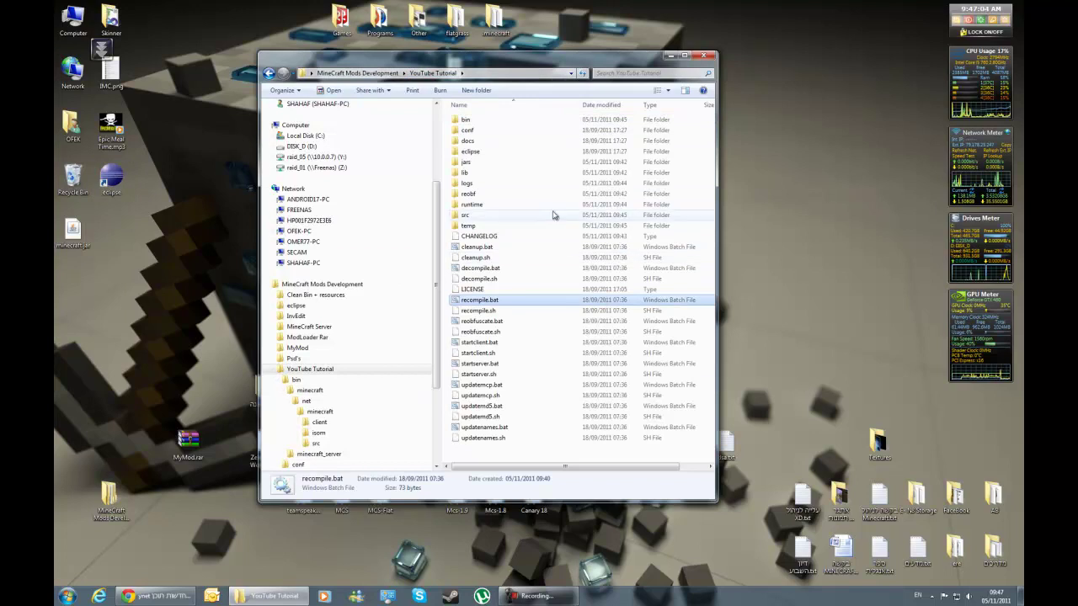
{"action": "mouse_move", "coordinate": [534, 448]}
{"action": "left_mouse_down"}
{"action": "mouse_move", "coordinate": [454, 84]}
{"action": "mouse_move", "coordinate": [514, 406]}
{"action": "mouse_move", "coordinate": [534, 451]}
{"action": "mouse_move", "coordinate": [502, 202]}
{"action": "mouse_move", "coordinate": [521, 445]}
{"action": "left_mouse_up"}
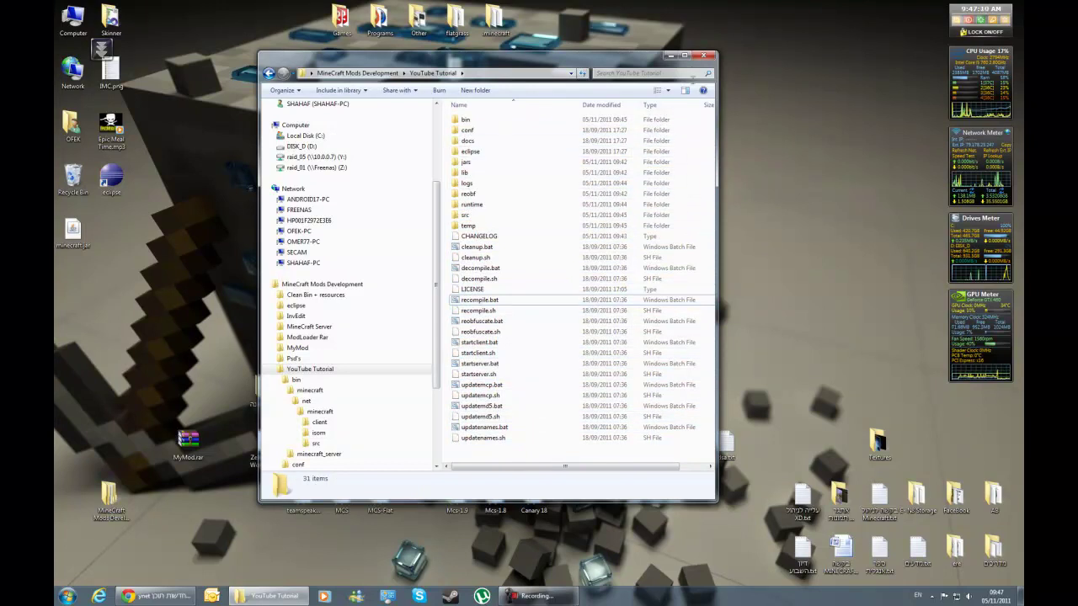
{"action": "left_click", "coordinate": [111, 176]}
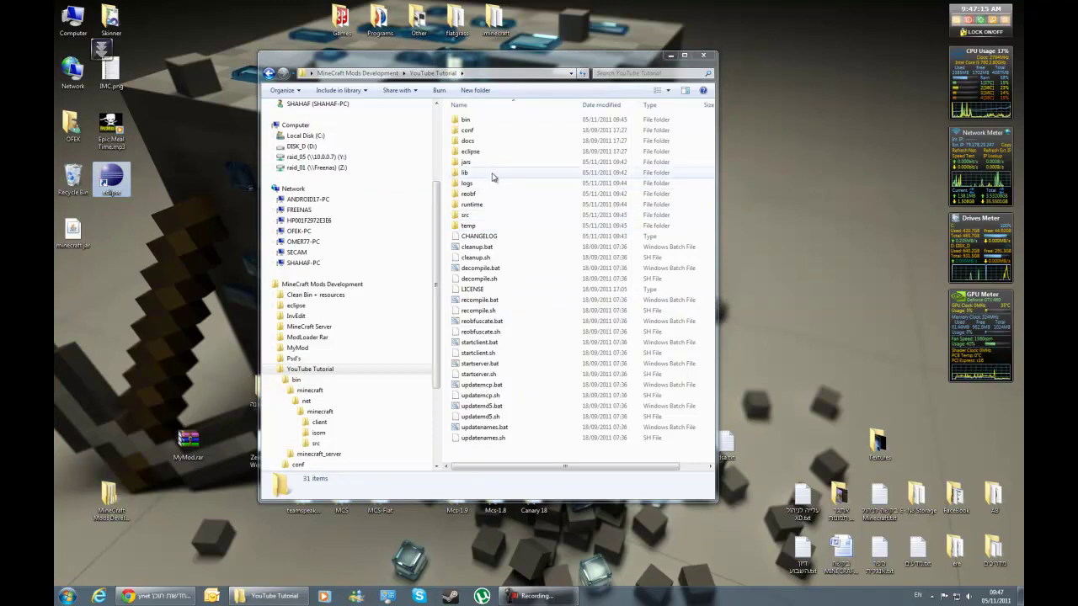
{"action": "left_click", "coordinate": [700, 57]}
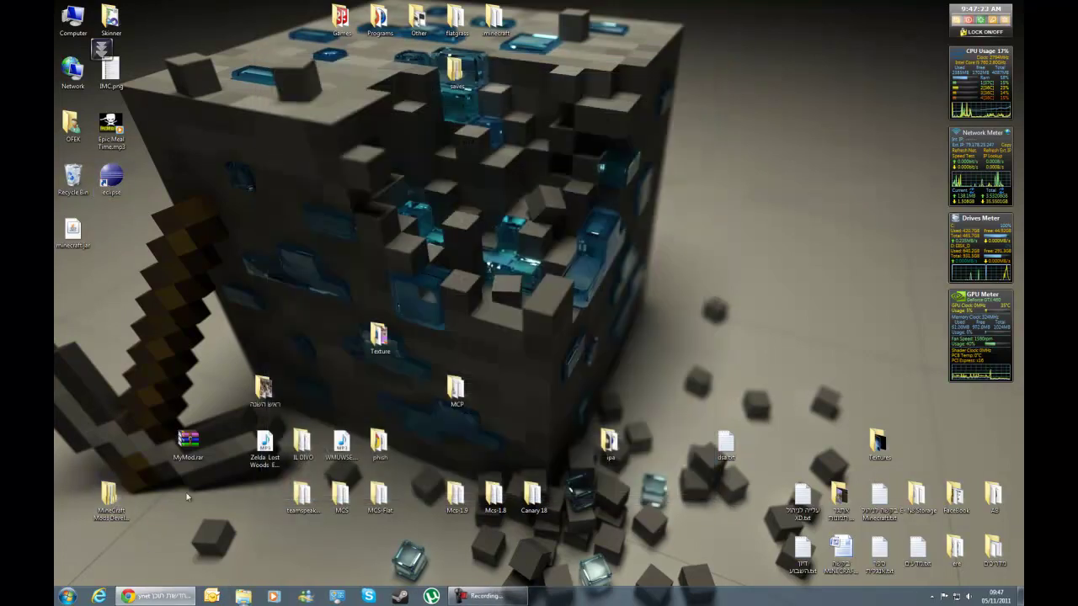
Launch Eclipse from the desktop and start browsing for a workspace directory.
{"action": "double_click", "coordinate": [117, 177]}
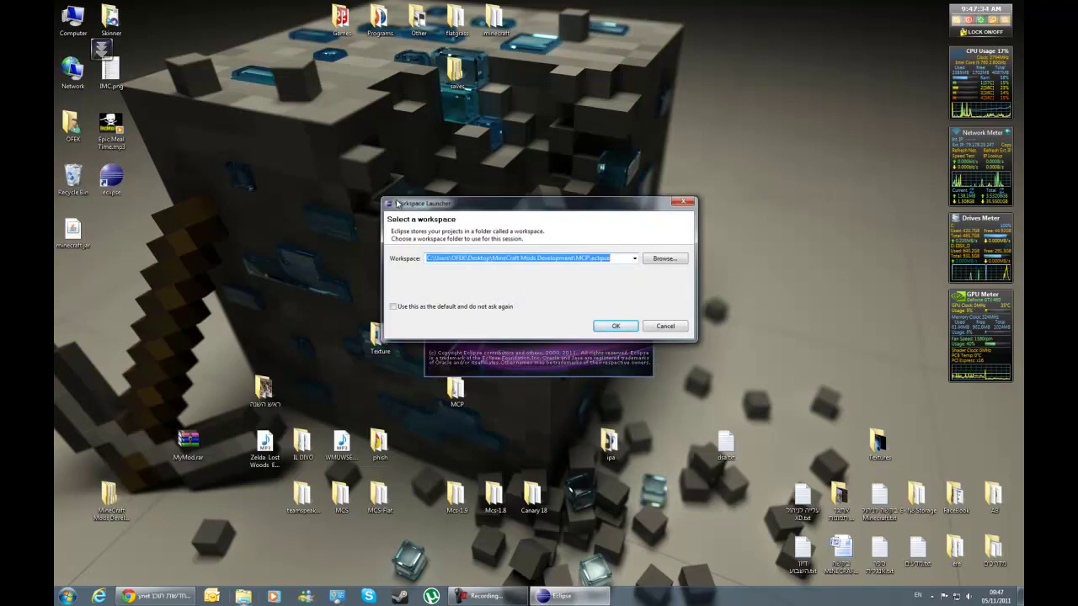
{"action": "mouse_move", "coordinate": [380, 196]}
{"action": "left_mouse_down"}
{"action": "mouse_move", "coordinate": [548, 279]}
{"action": "mouse_move", "coordinate": [668, 318]}
{"action": "mouse_move", "coordinate": [705, 344]}
{"action": "left_mouse_up"}
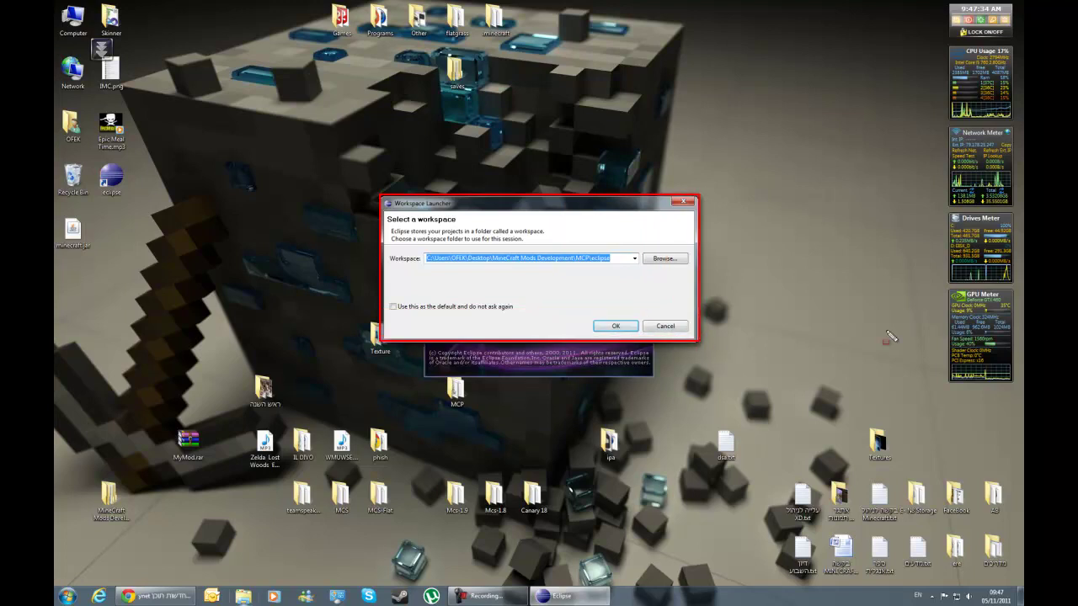
{"action": "left_click", "coordinate": [664, 258]}
Choose the eclipse folder inside MineCraft Mods Development\YouTube Tutorial as the workspace and load it.
{"action": "left_click_drag", "start_coordinate": [626, 280], "coordinate": [624, 348]}
{"action": "left_click", "coordinate": [527, 292]}
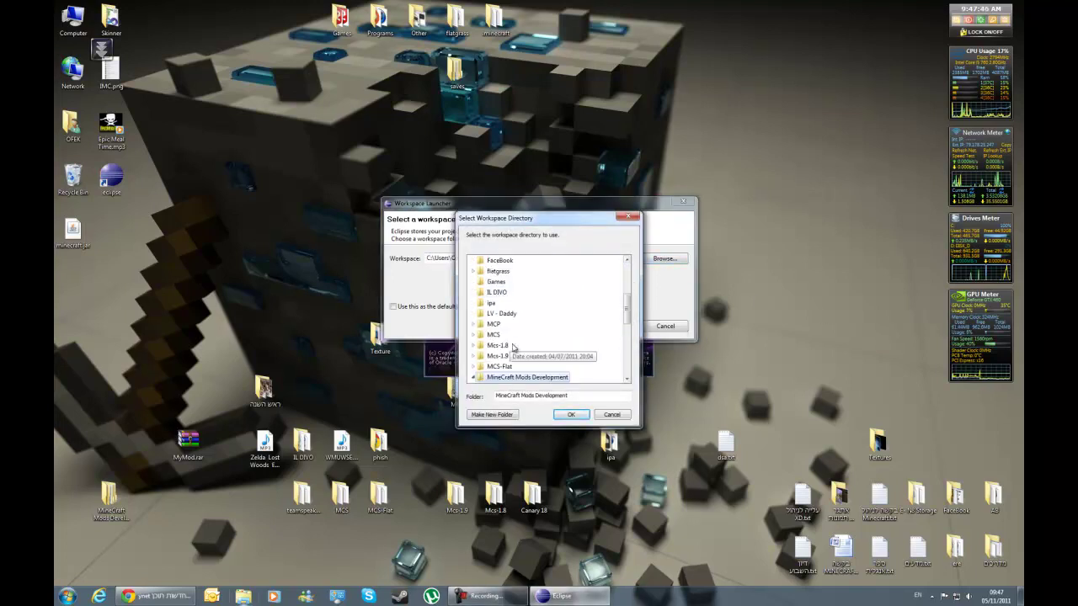
{"action": "left_click", "coordinate": [517, 336]}
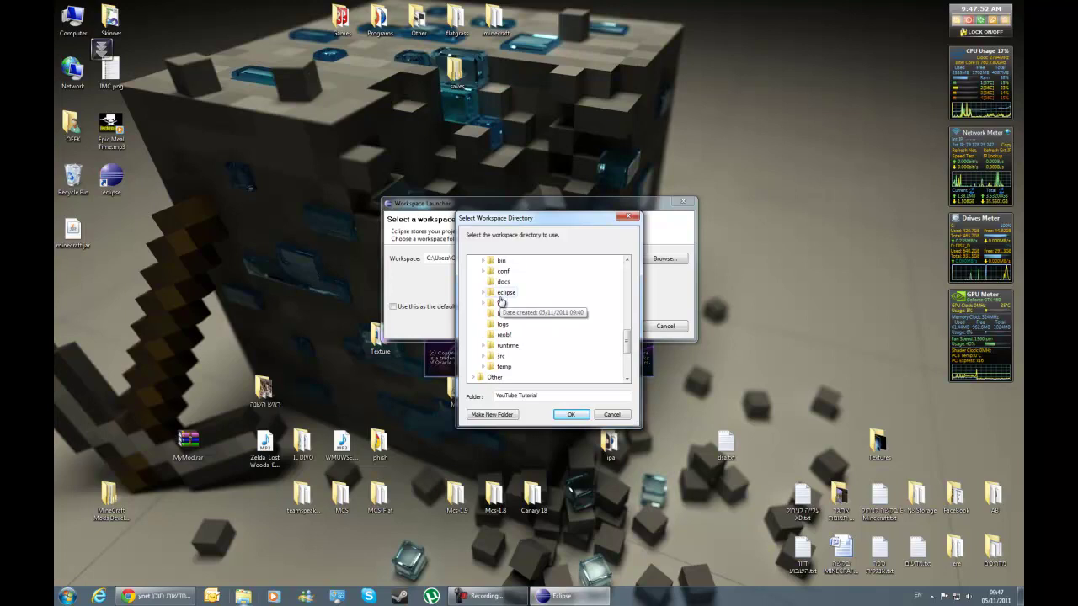
{"action": "scroll", "coordinate": [507, 317], "scroll_direction": "up", "scroll_amount": 3}
{"action": "left_click", "coordinate": [507, 345]}
{"action": "scroll", "coordinate": [530, 345], "scroll_direction": "down", "scroll_amount": 1}
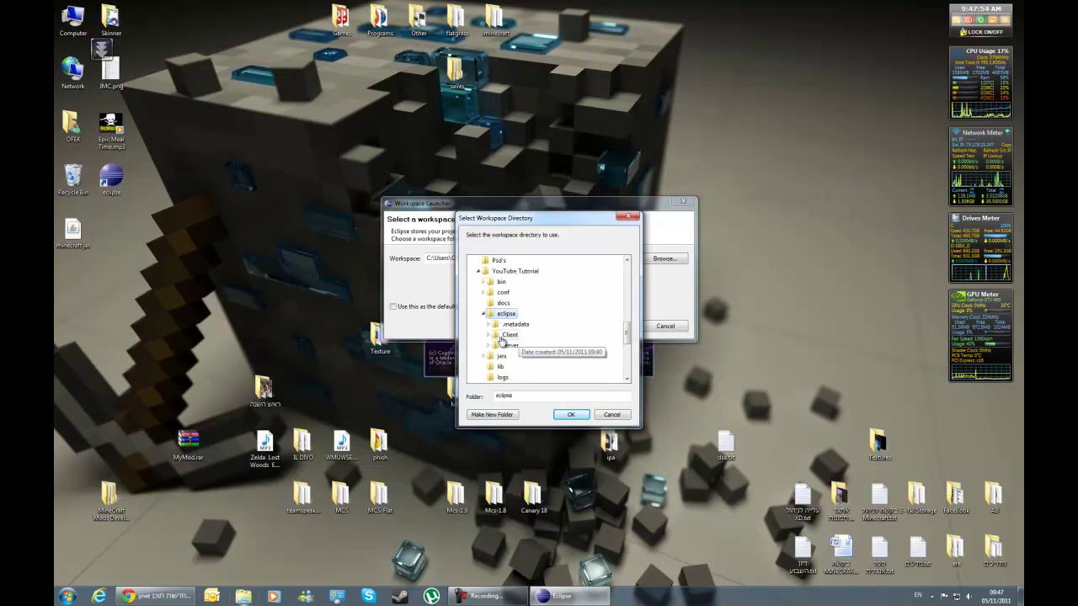
{"action": "scroll", "coordinate": [547, 335], "scroll_direction": "up", "scroll_amount": 3}
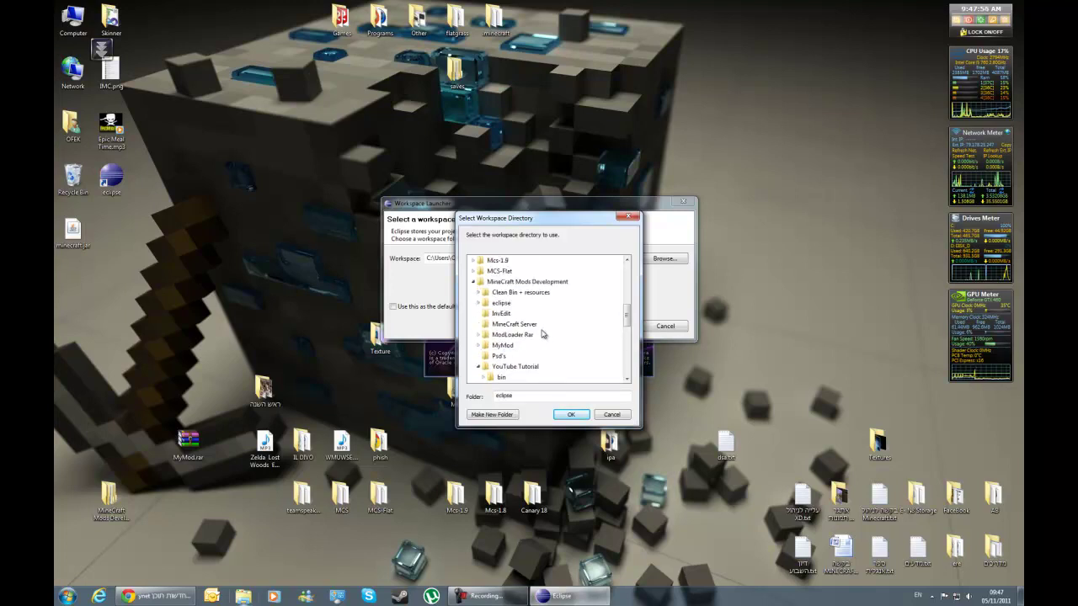
{"action": "scroll", "coordinate": [539, 337], "scroll_direction": "down", "scroll_amount": 3}
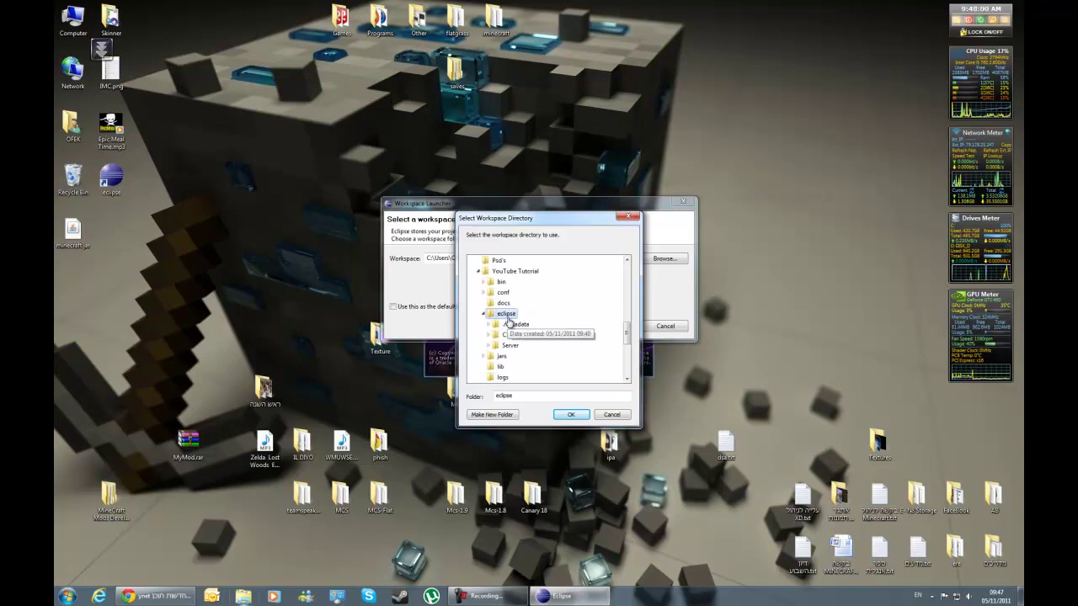
{"action": "left_click", "coordinate": [571, 415]}
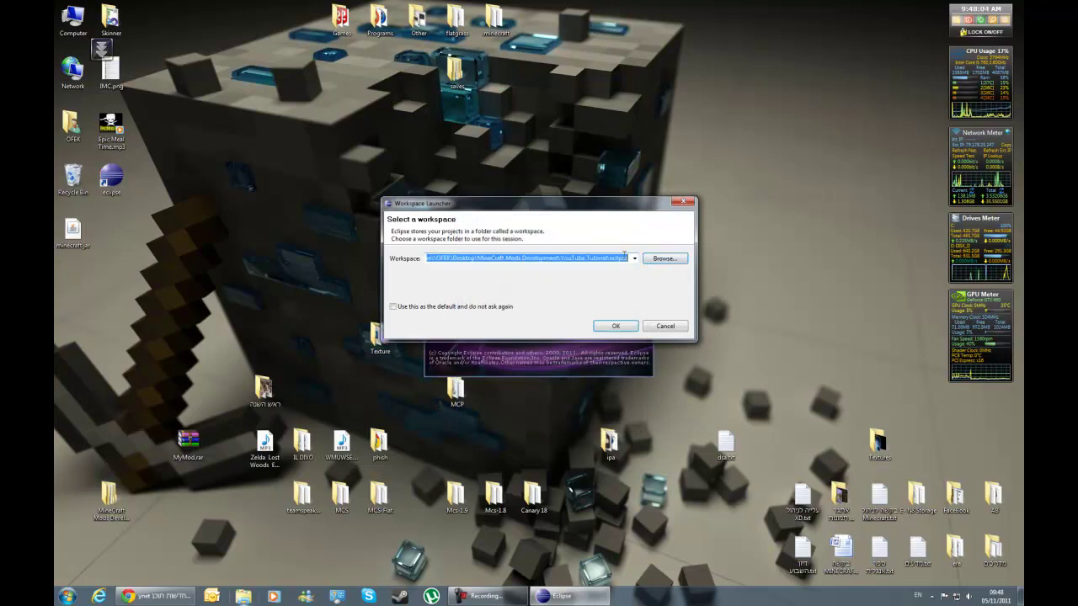
{"action": "left_click", "coordinate": [617, 257]}
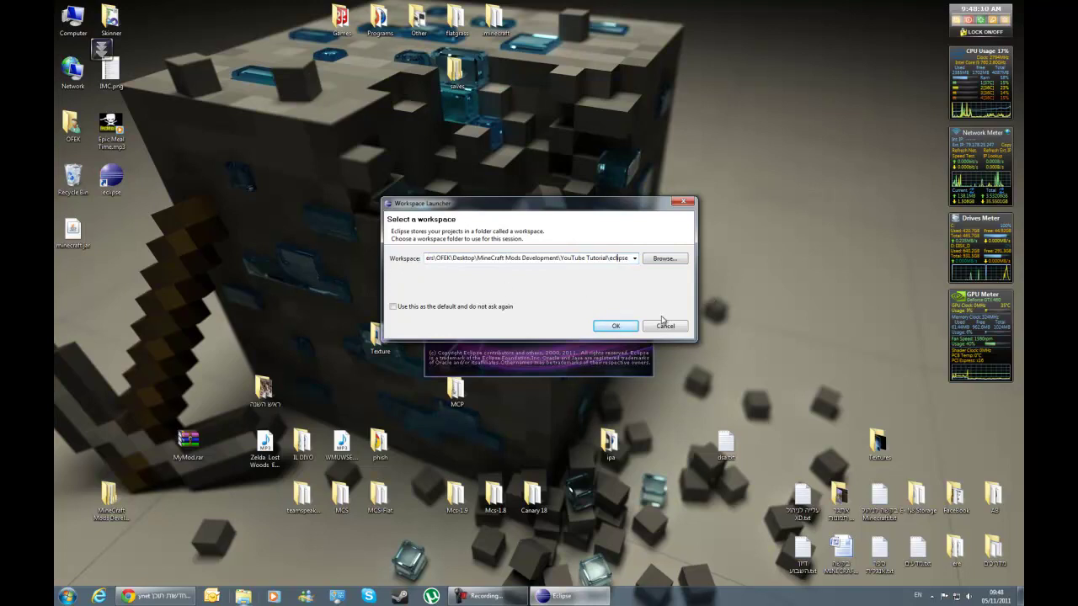
{"action": "left_click", "coordinate": [617, 327]}
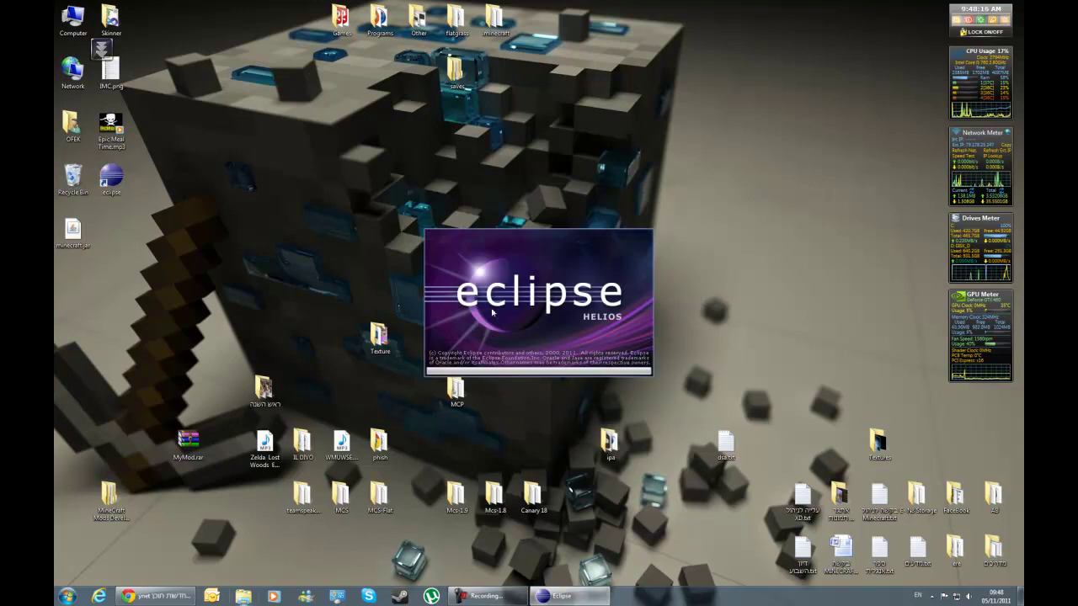
Maximize the Eclipse window and expand the Client project in the Package Explorer.
{"action": "mouse_move", "coordinate": [424, 360]}
{"action": "left_mouse_down"}
{"action": "mouse_move", "coordinate": [703, 385]}
{"action": "mouse_move", "coordinate": [655, 389]}
{"action": "left_mouse_up"}
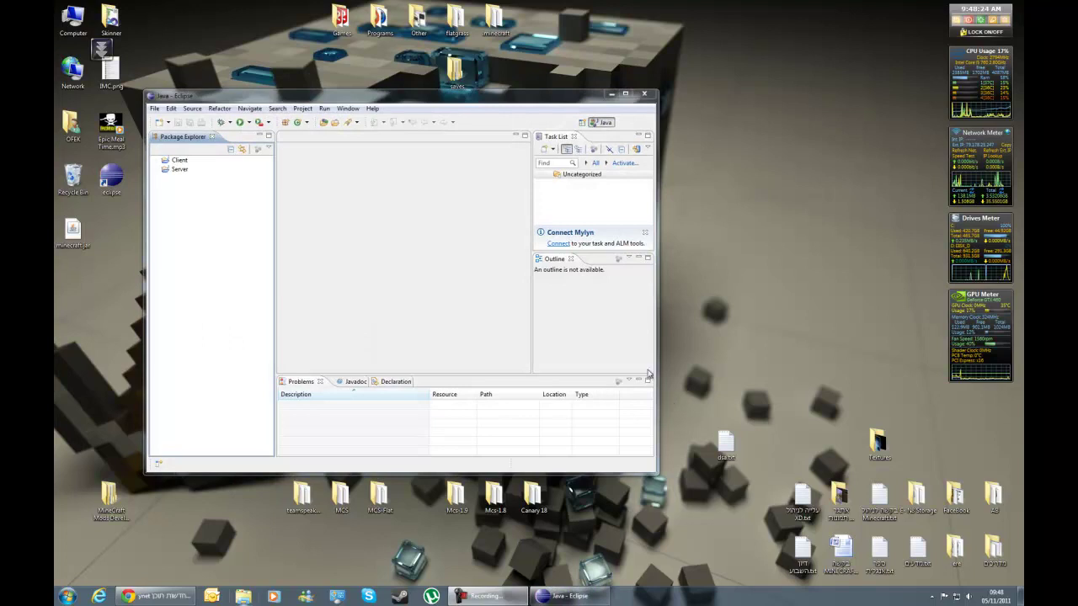
{"action": "left_click", "coordinate": [627, 95]}
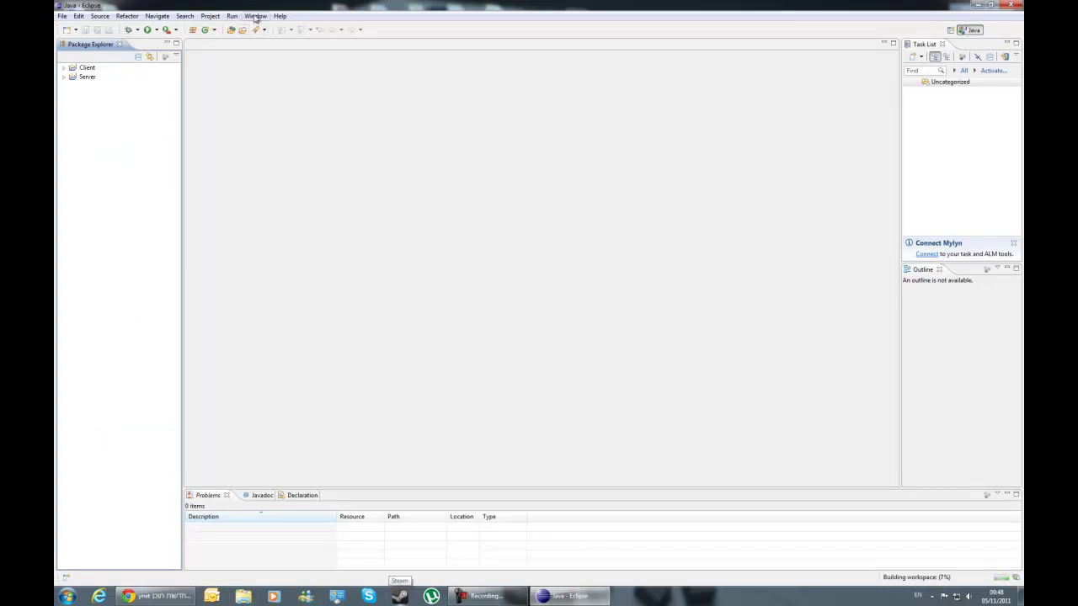
{"action": "left_click", "coordinate": [64, 67]}
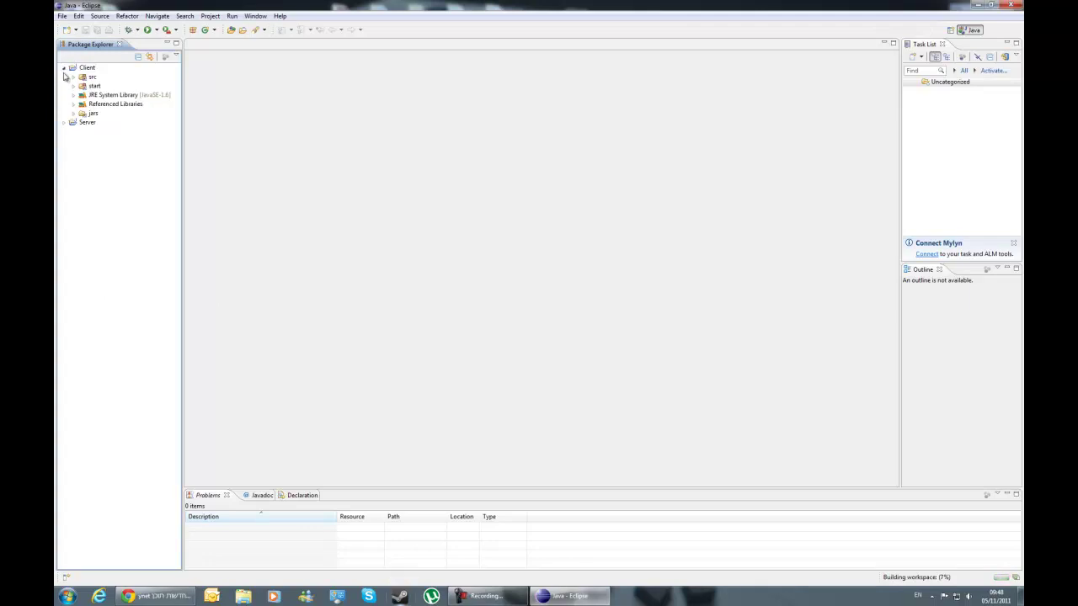
Expand the Client project's src folder and its net.minecraft.src package, and browse the list of Java class files.
{"action": "left_click", "coordinate": [64, 68]}
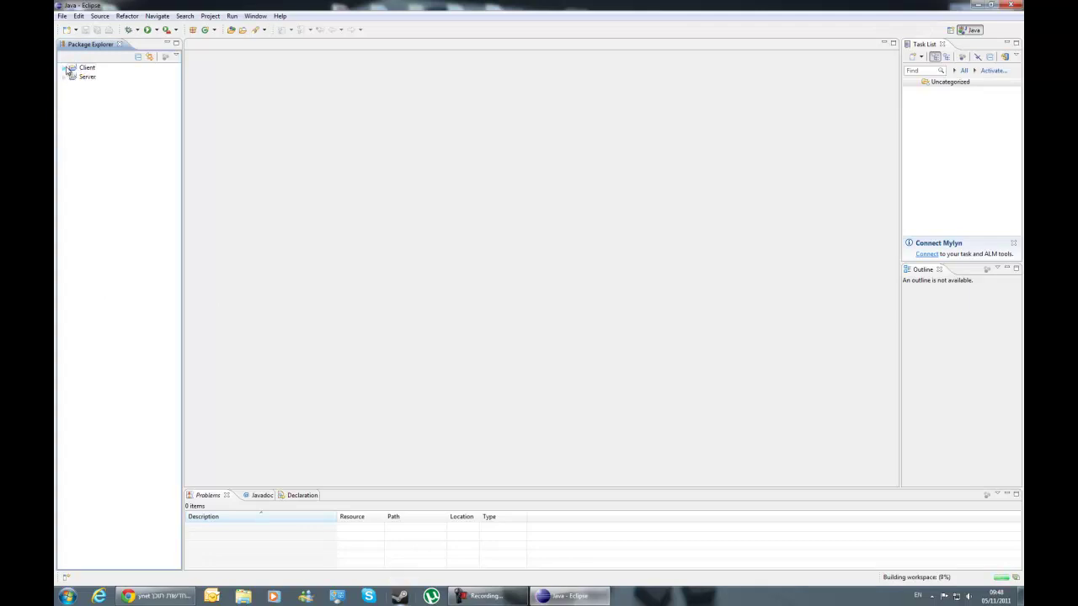
{"action": "left_click", "coordinate": [64, 68]}
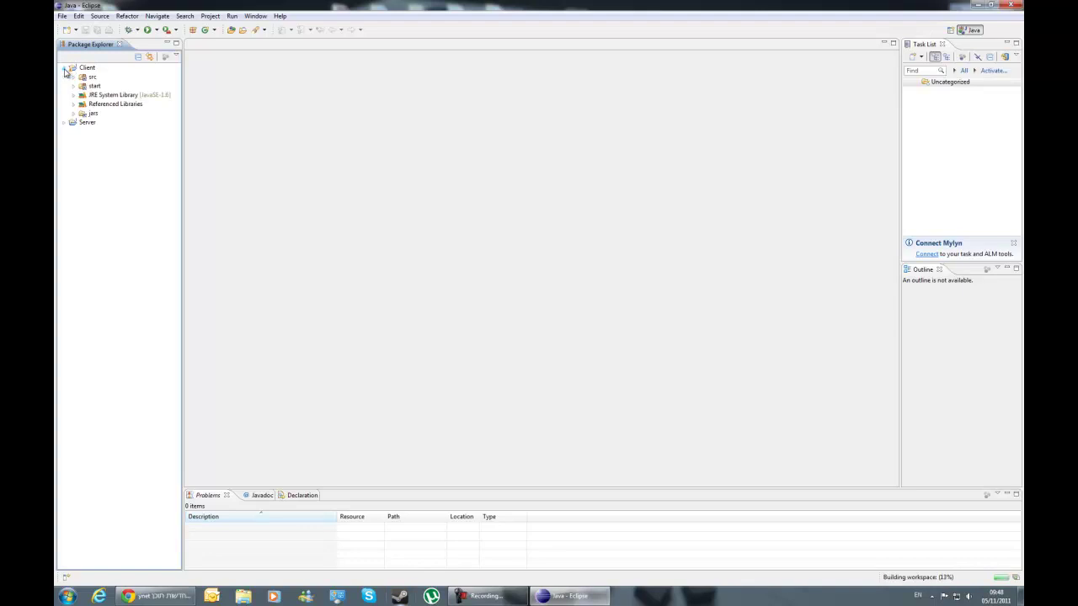
{"action": "left_click", "coordinate": [74, 77]}
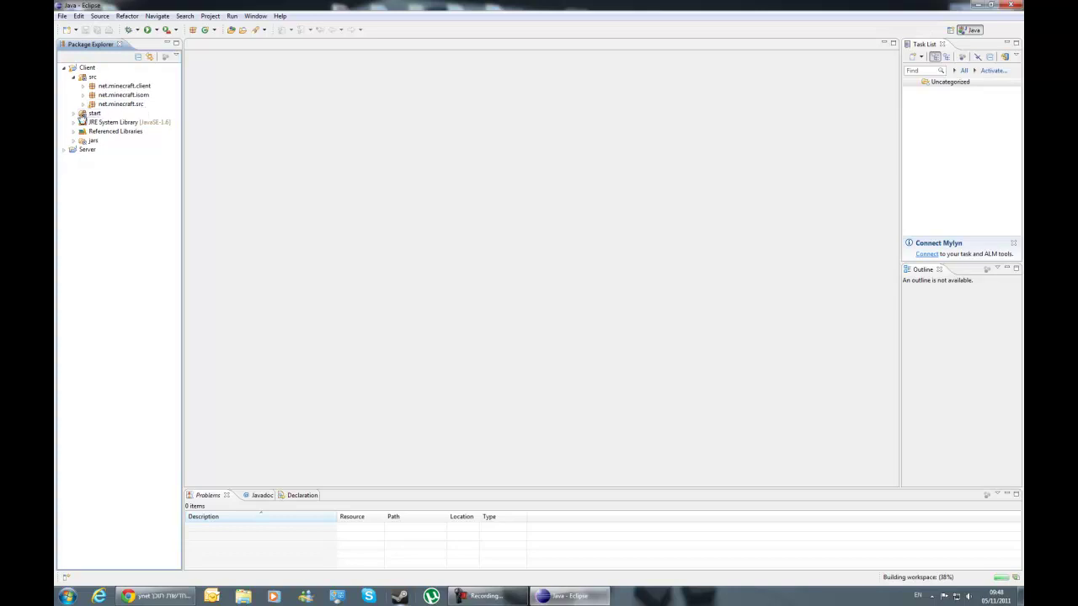
{"action": "left_click", "coordinate": [82, 103]}
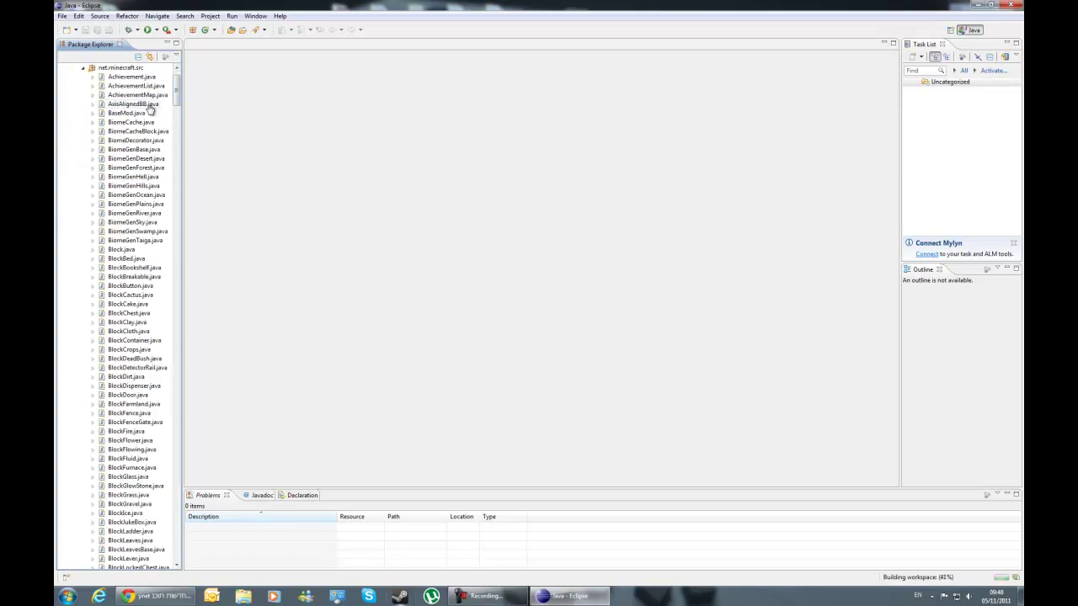
{"action": "scroll", "coordinate": [140, 164], "scroll_direction": "down", "scroll_amount": 11}
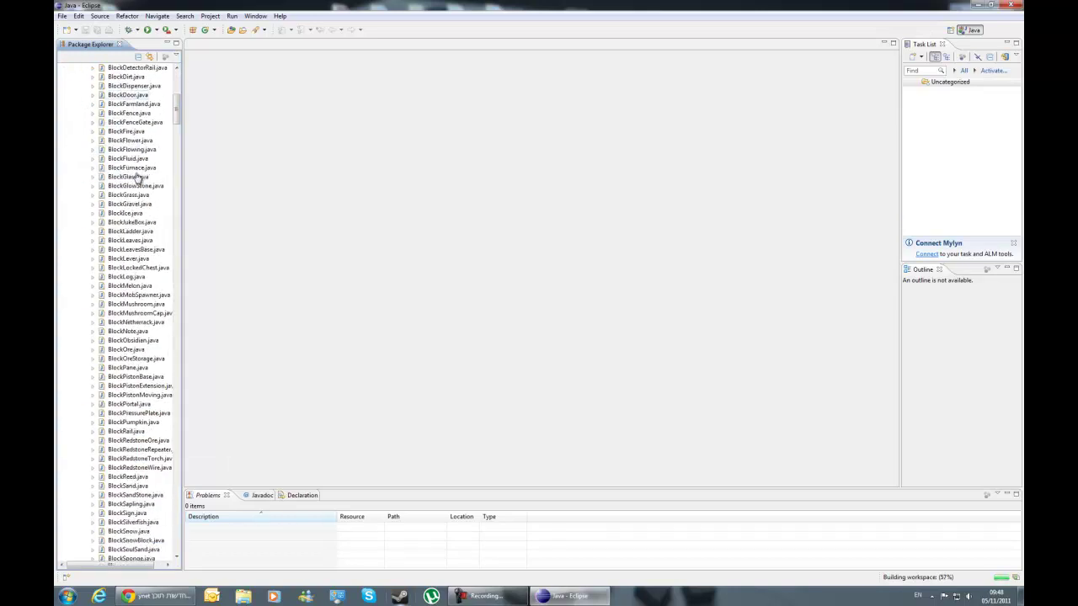
{"action": "scroll", "coordinate": [135, 175], "scroll_direction": "down", "scroll_amount": 20}
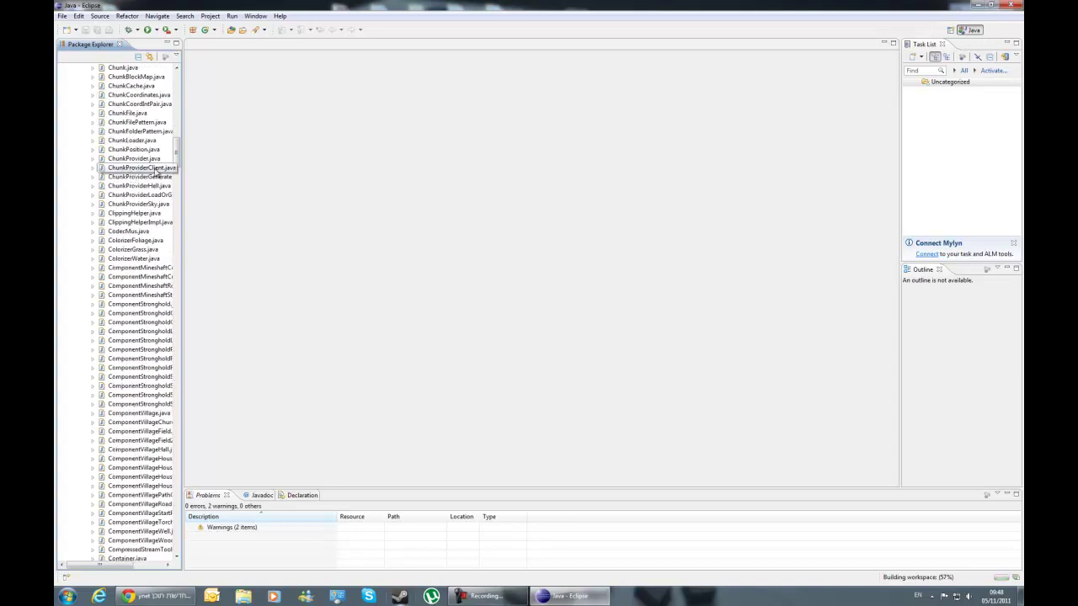
{"action": "left_click_drag", "start_coordinate": [184, 154], "coordinate": [185, 84]}
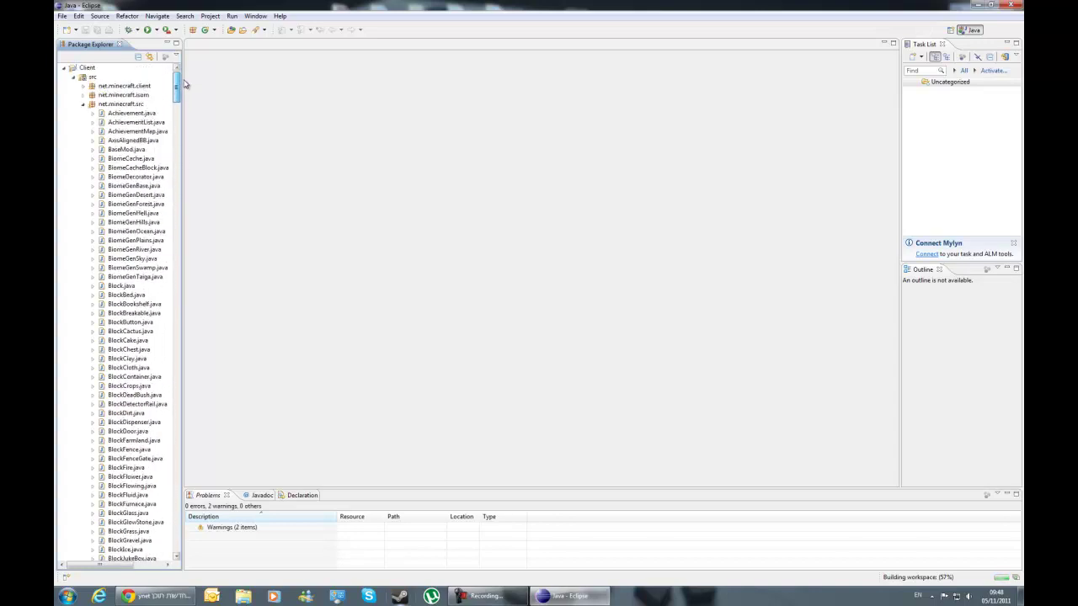
Open BlockClay.java from net.minecraft.src, examine its constructor and methods, and close the file.
{"action": "left_click", "coordinate": [140, 359]}
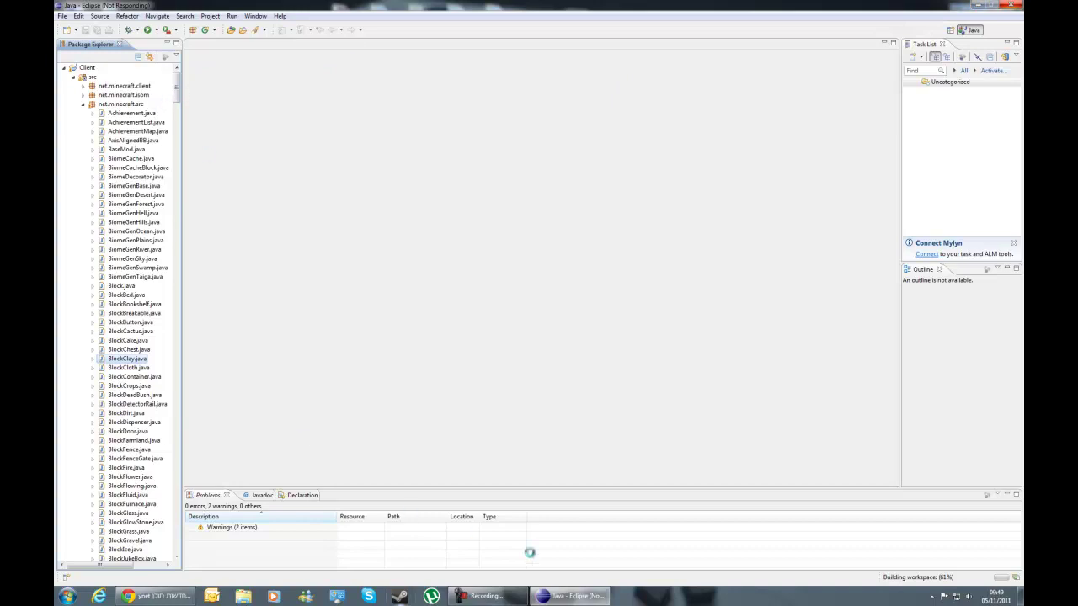
{"action": "left_click", "coordinate": [487, 596]}
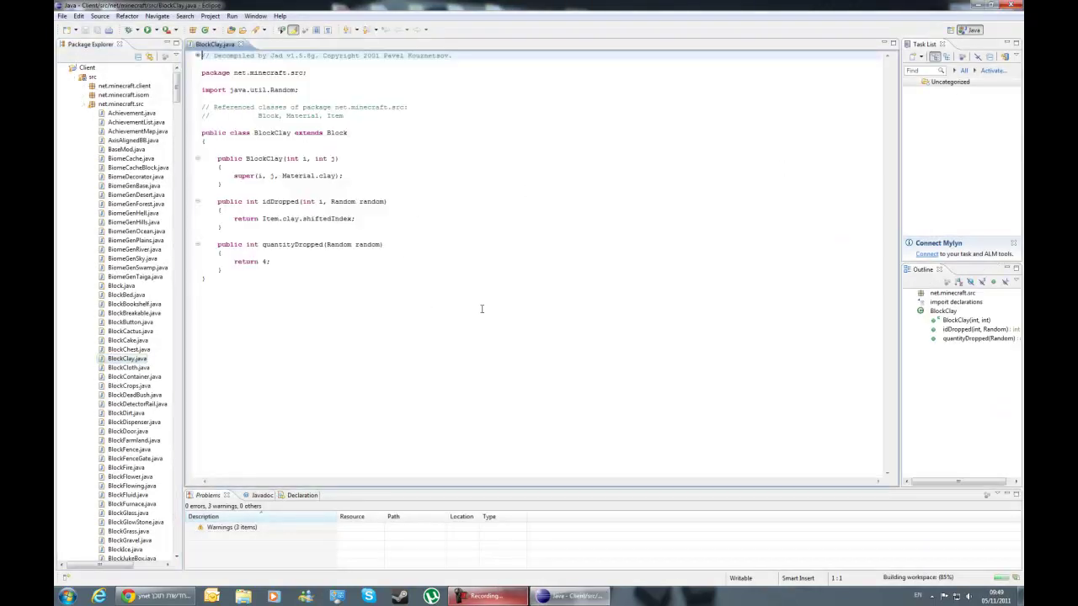
{"action": "left_click_drag", "start_coordinate": [396, 310], "coordinate": [187, 304]}
{"action": "left_click_drag", "start_coordinate": [408, 302], "coordinate": [486, 48]}
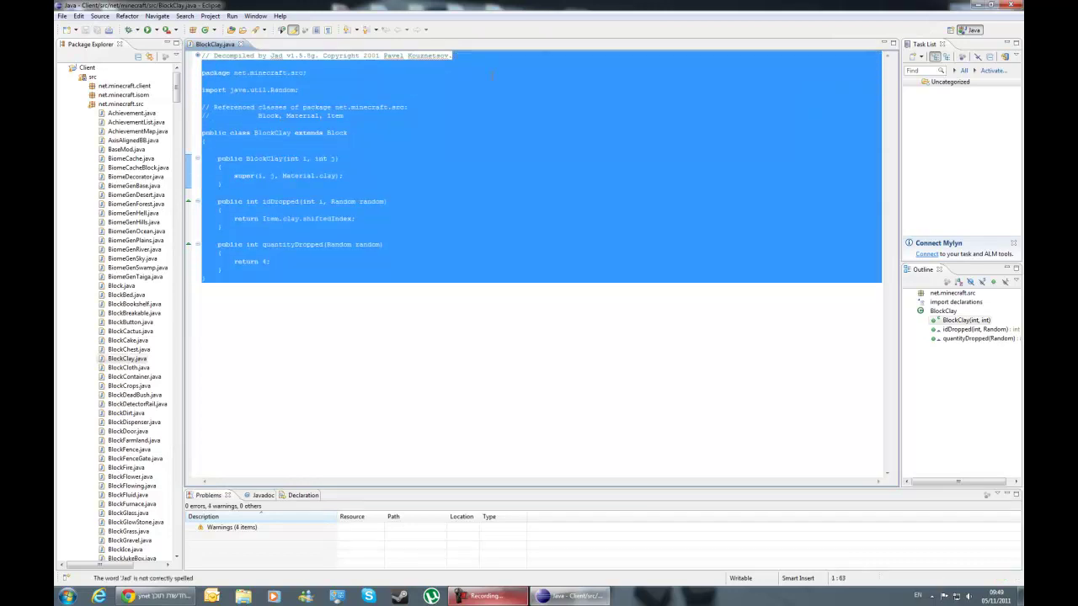
{"action": "left_click", "coordinate": [199, 59]}
{"action": "left_click_drag", "start_coordinate": [220, 158], "coordinate": [436, 296]}
{"action": "left_click", "coordinate": [440, 315]}
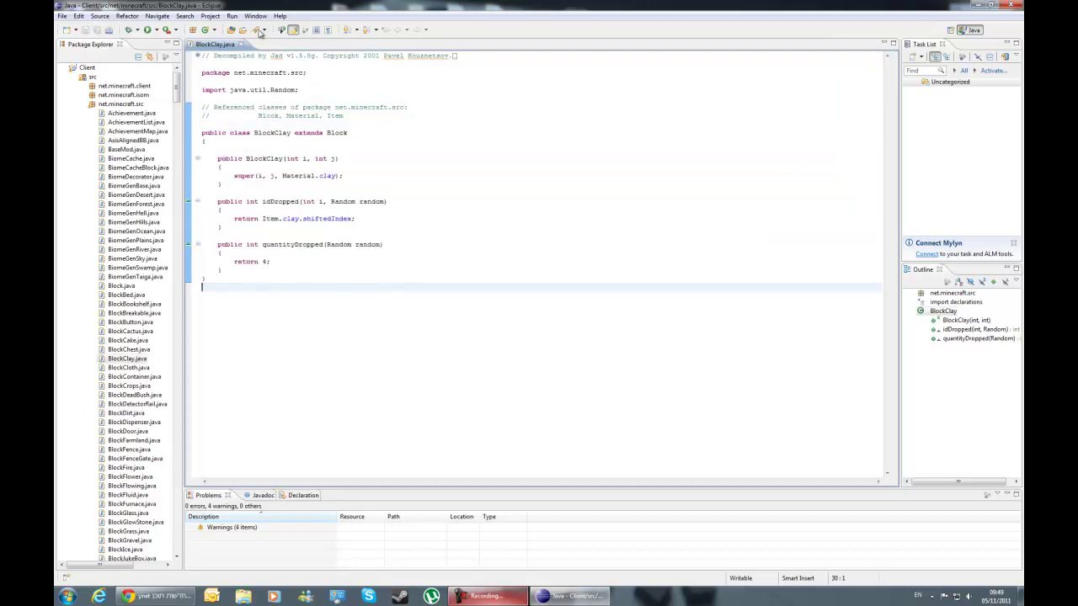
{"action": "left_click", "coordinate": [241, 44]}
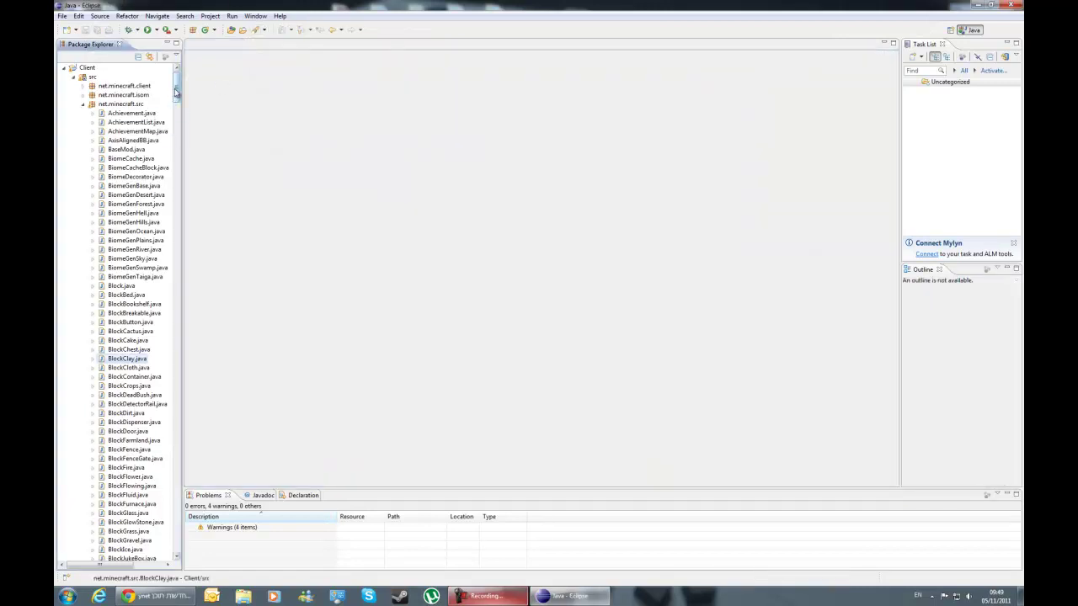
Open BlockBed.java from net.minecraft.src and look through its constructor and blockActivated code.
{"action": "left_click", "coordinate": [133, 158]}
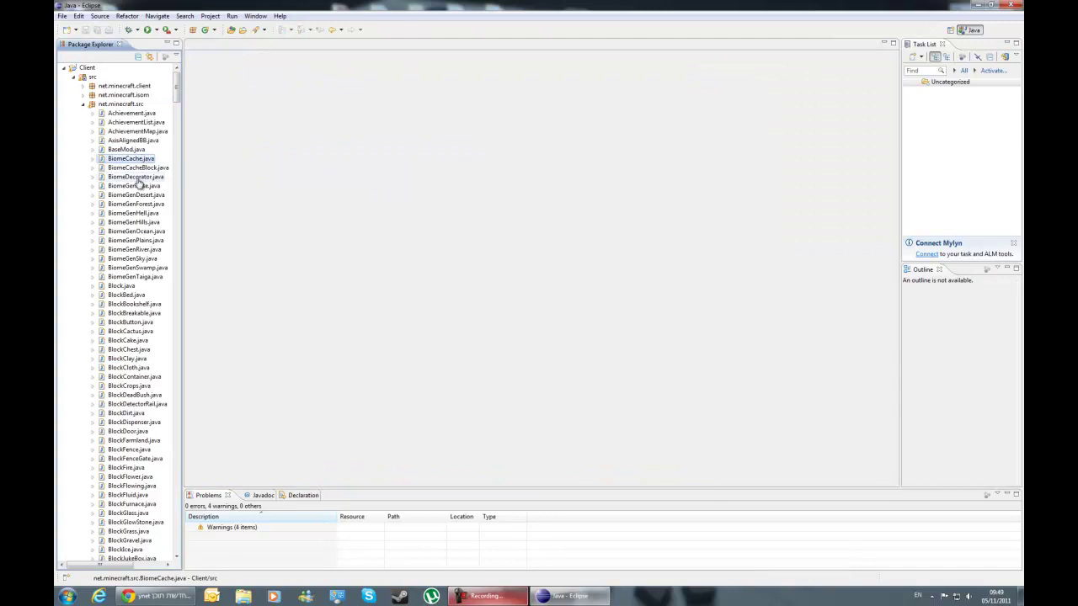
{"action": "left_click", "coordinate": [118, 170]}
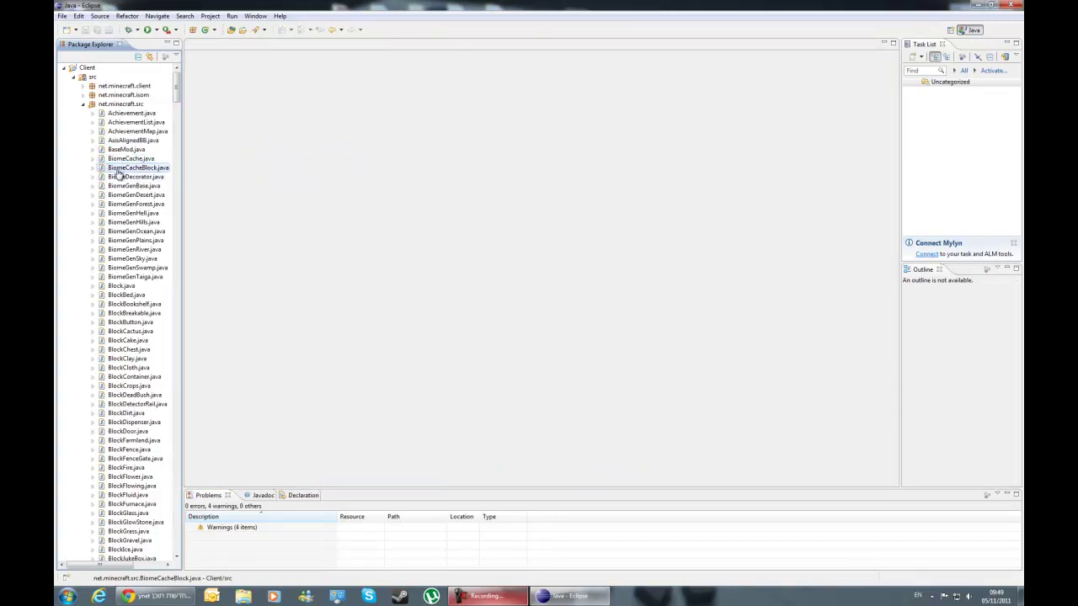
{"action": "double_click", "coordinate": [126, 296]}
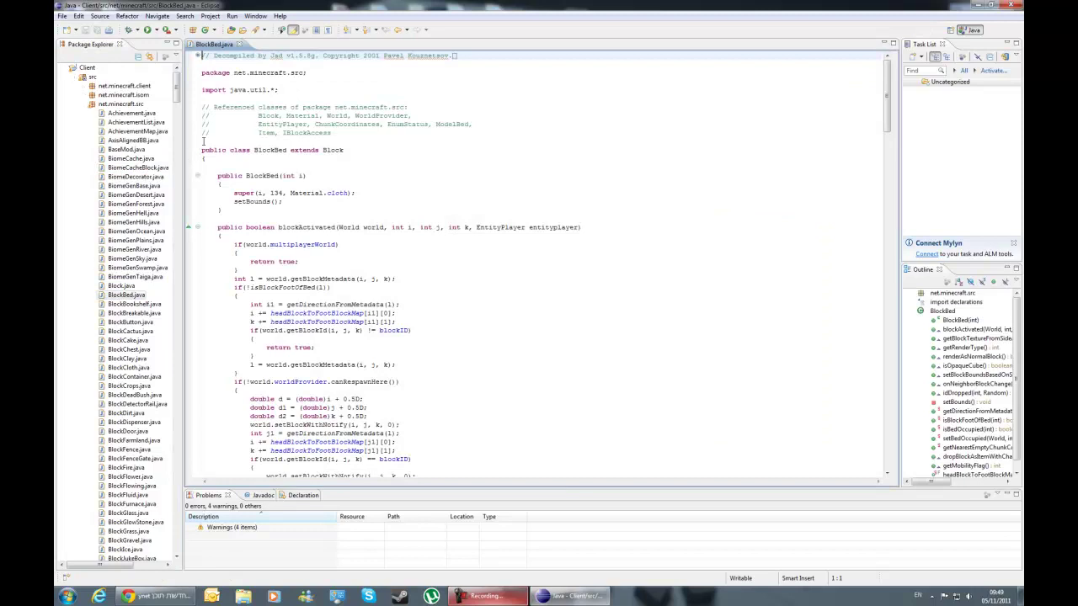
{"action": "left_click_drag", "start_coordinate": [205, 150], "coordinate": [228, 210]}
{"action": "left_click", "coordinate": [455, 252]}
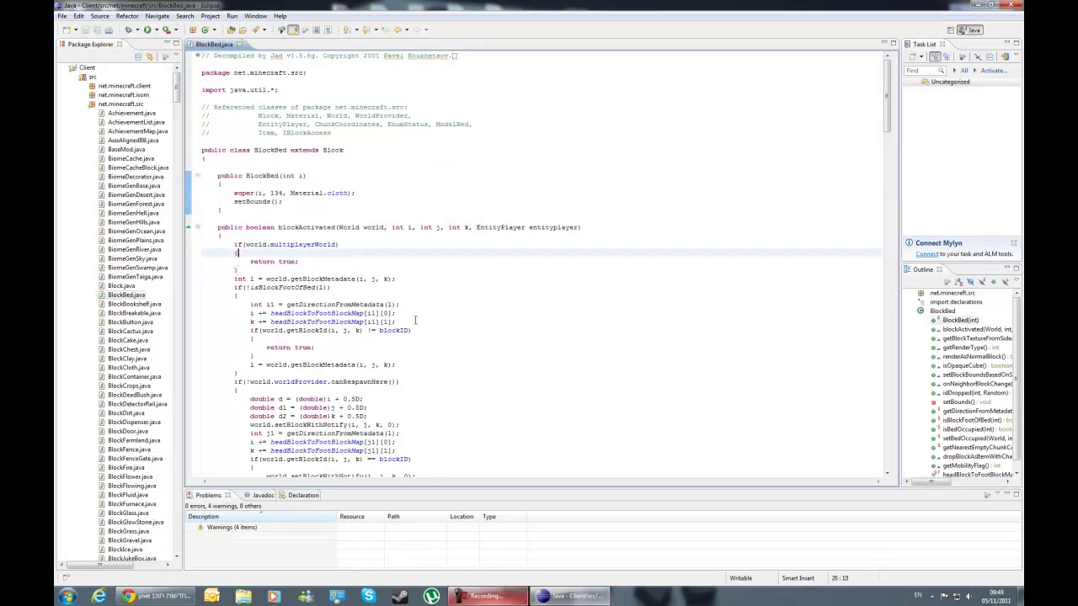
{"action": "scroll", "coordinate": [470, 266], "scroll_direction": "down", "scroll_amount": 20}
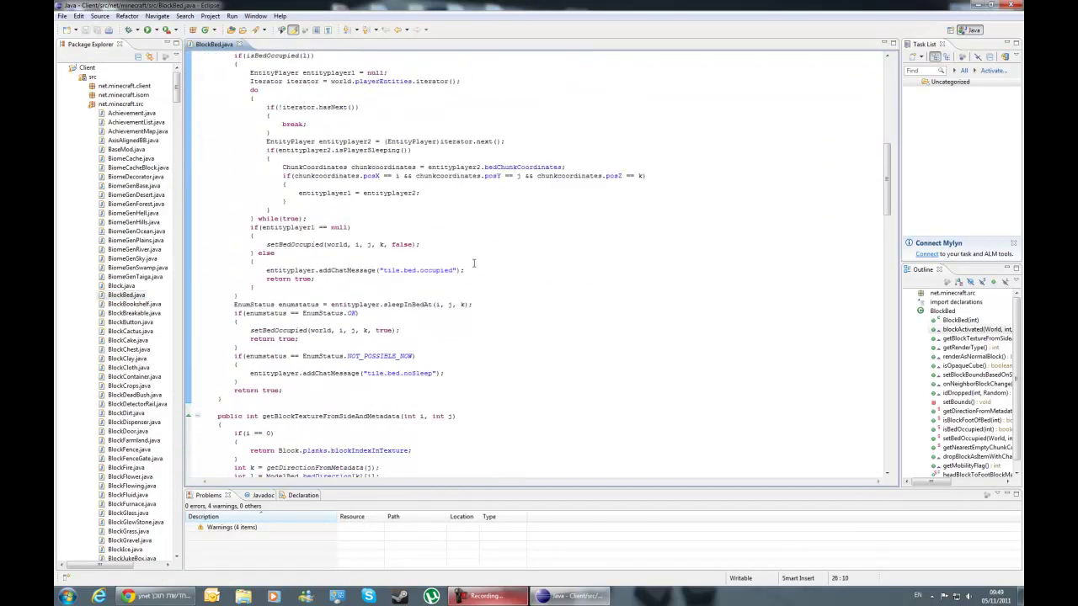
{"action": "scroll", "coordinate": [473, 264], "scroll_direction": "up", "scroll_amount": 20}
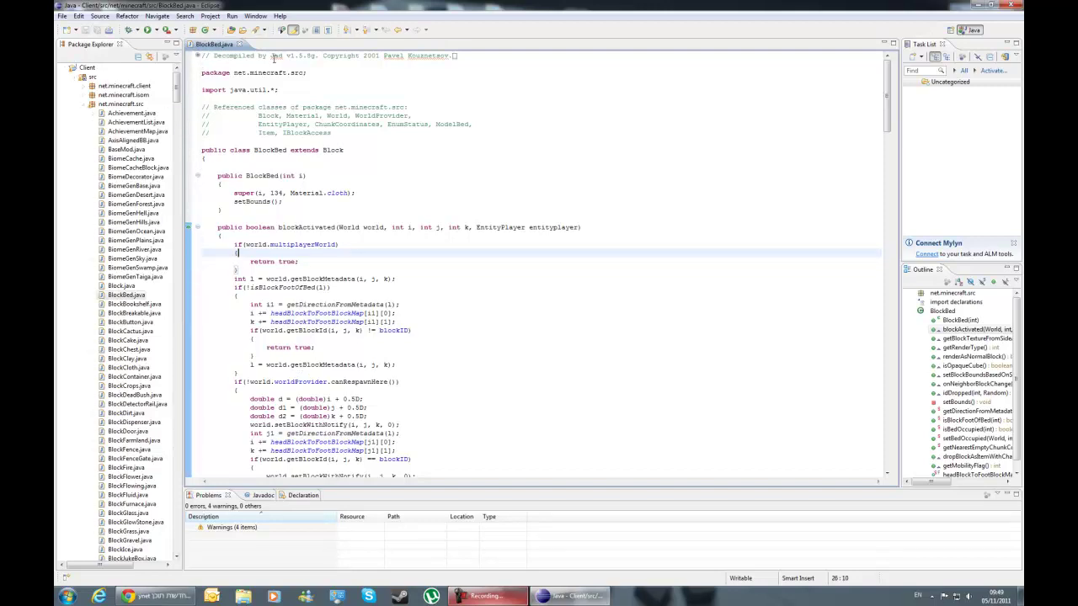
Bring up the Eclipse window, perspective and preference commands.
{"action": "left_click", "coordinate": [257, 16]}
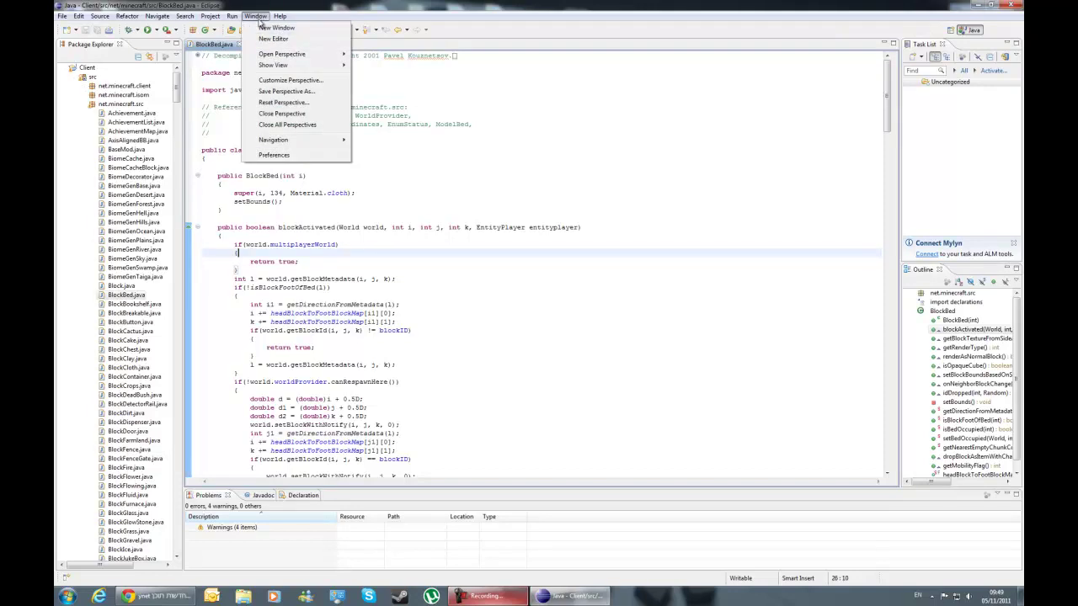